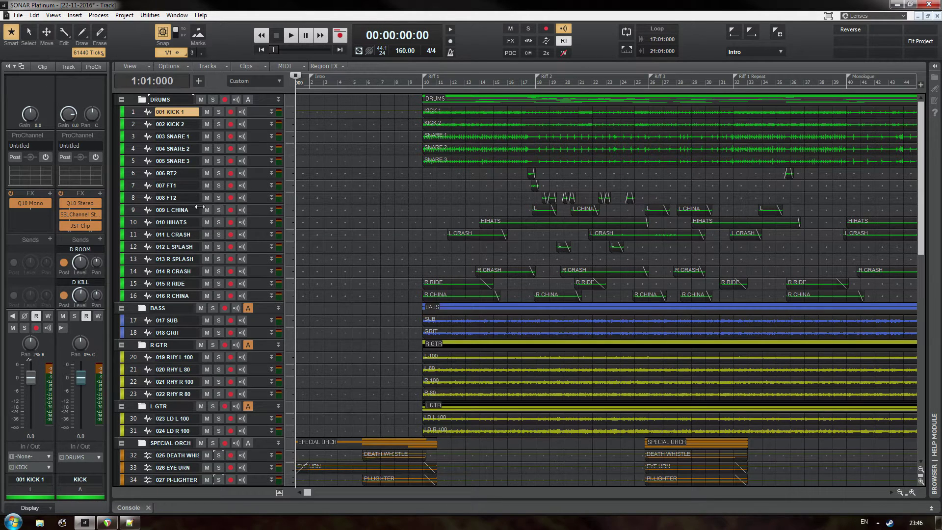
Select the kick and snare tracks, leaving only 005 SNARE 3 selected
click(133, 113)
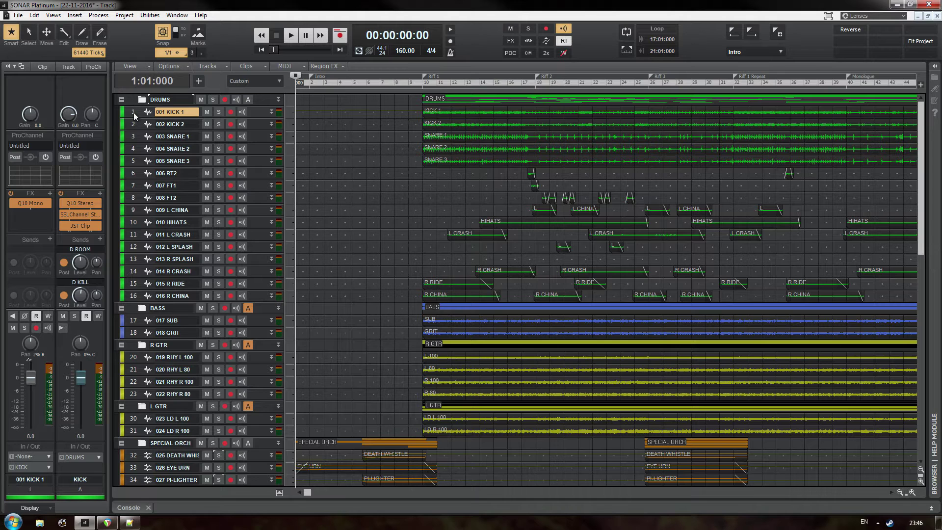
click(133, 126)
click(132, 112)
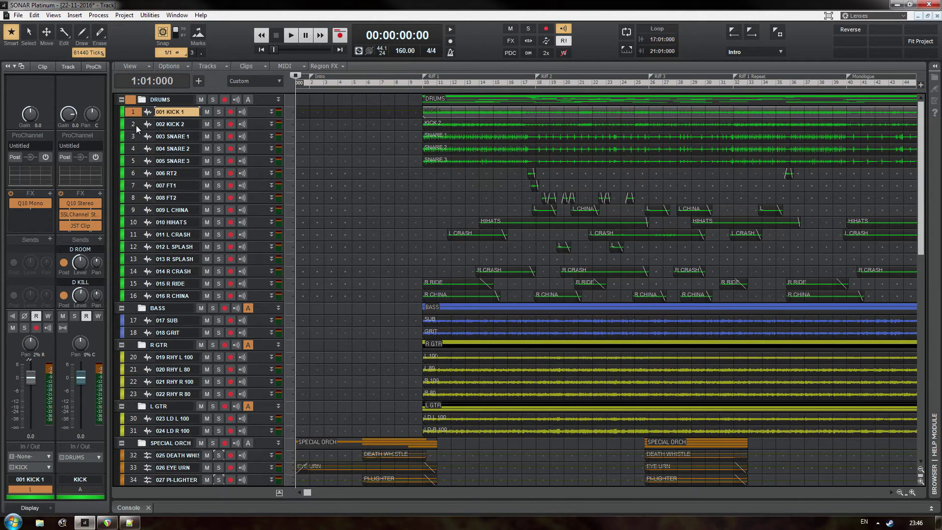
ctrl+click(134, 124)
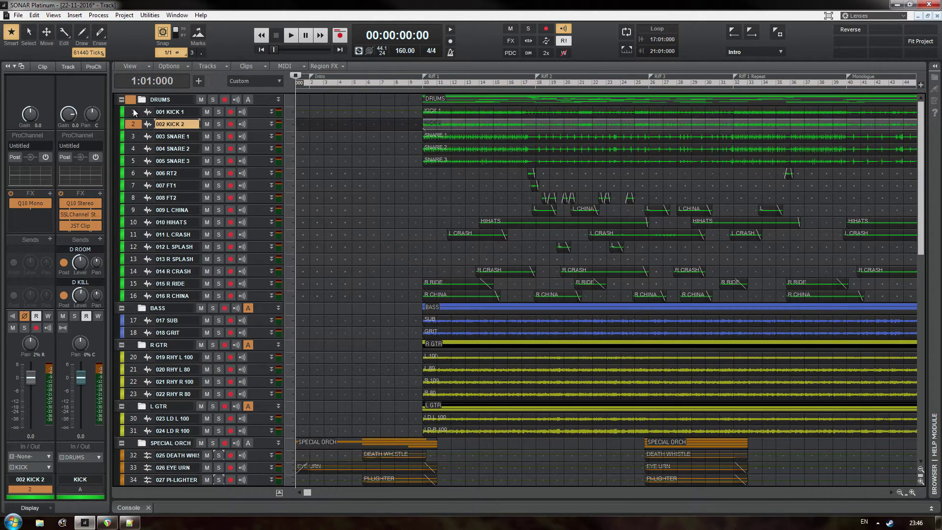
ctrl+click(134, 136)
ctrl+click(132, 149)
ctrl+click(134, 161)
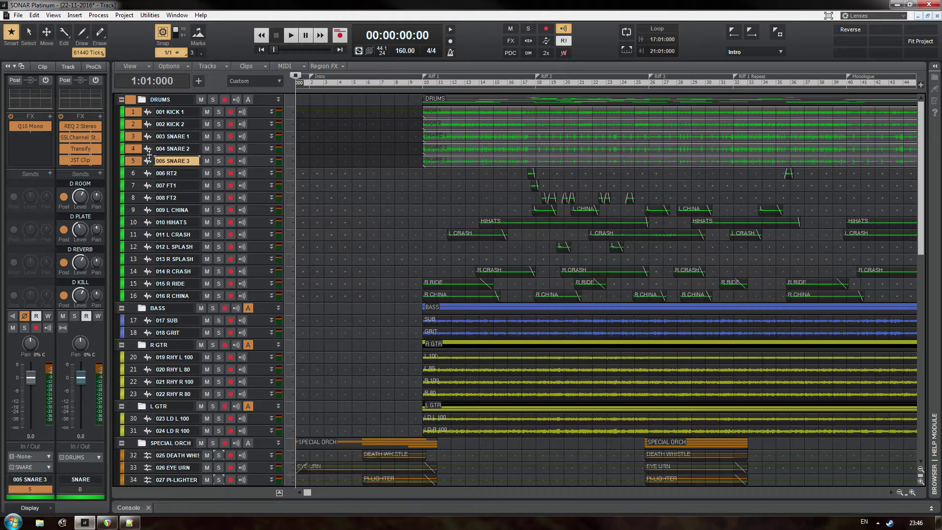
click(137, 162)
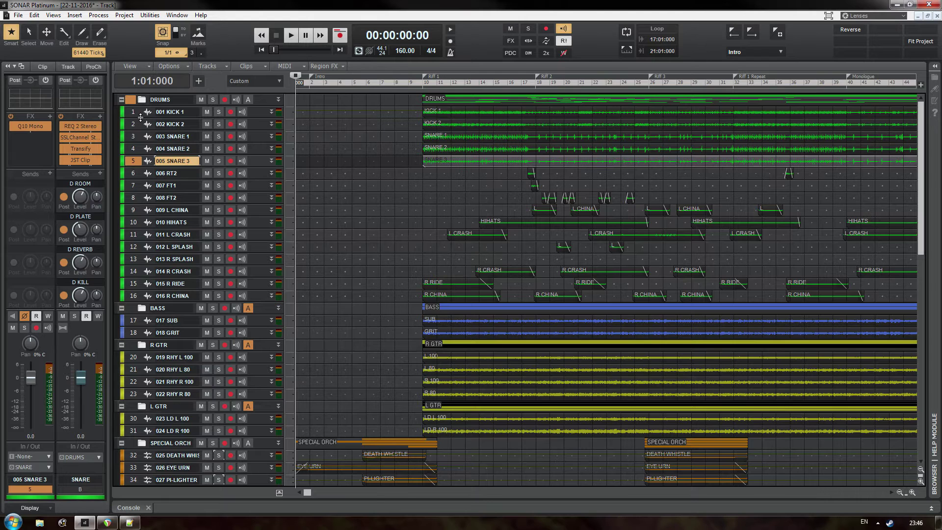
Switch to the Console view with the Inspector hidden and the bus pane widened
key(alt+2)
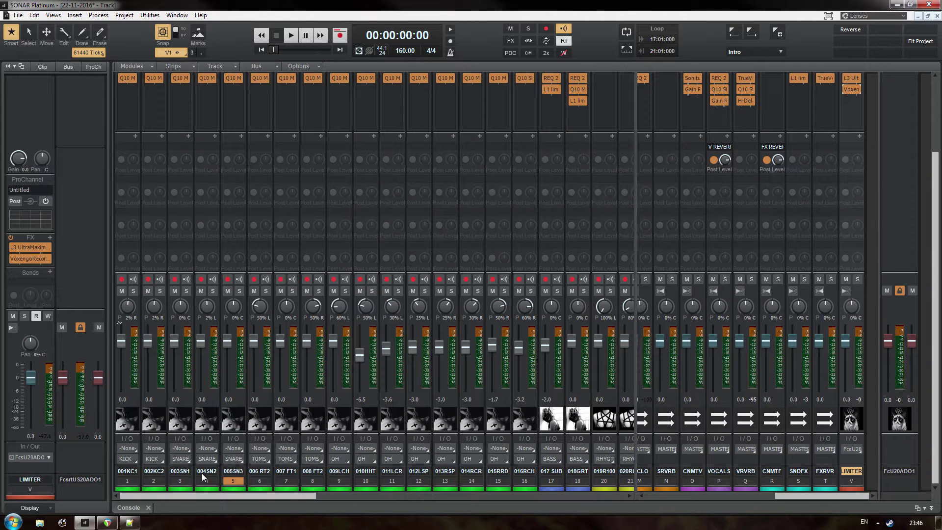
key(i)
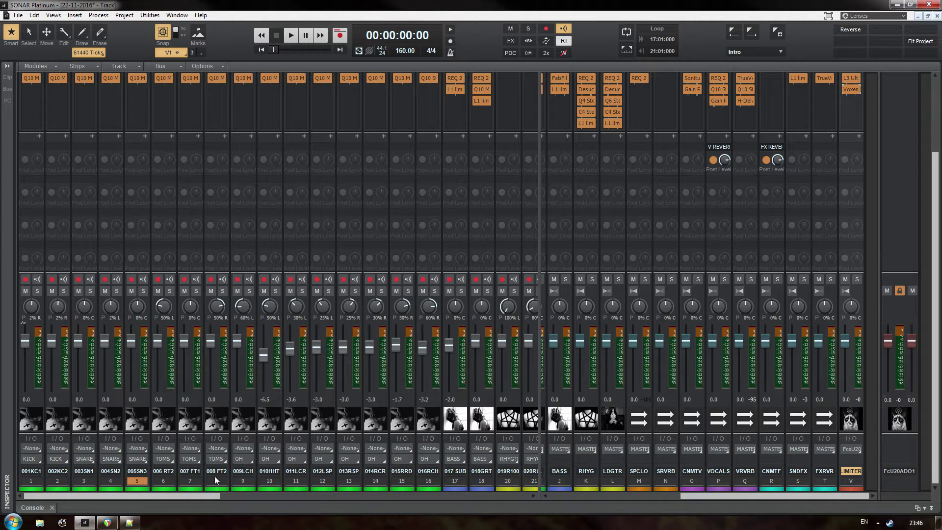
drag(540, 465, 447, 463)
drag(622, 495, 513, 501)
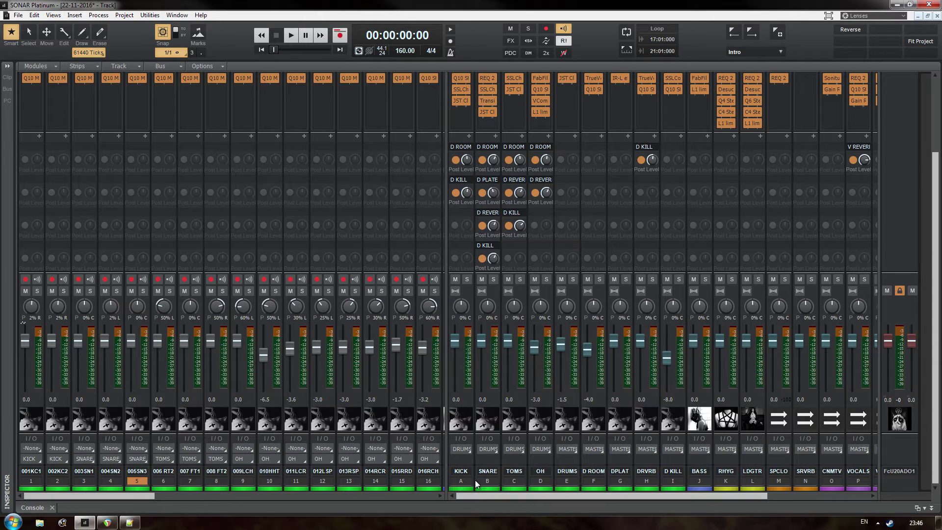
drag(537, 493, 482, 483)
Select the KICK, SNARE and TOMS buses and tracks 7–9
click(460, 480)
click(461, 480)
click(491, 480)
click(464, 481)
click(491, 481)
click(513, 480)
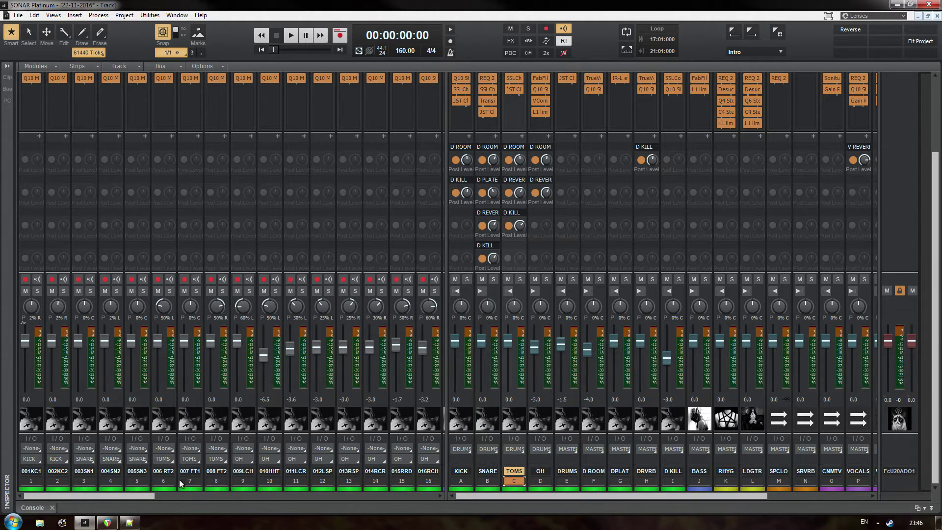
click(198, 478)
click(216, 481)
click(243, 480)
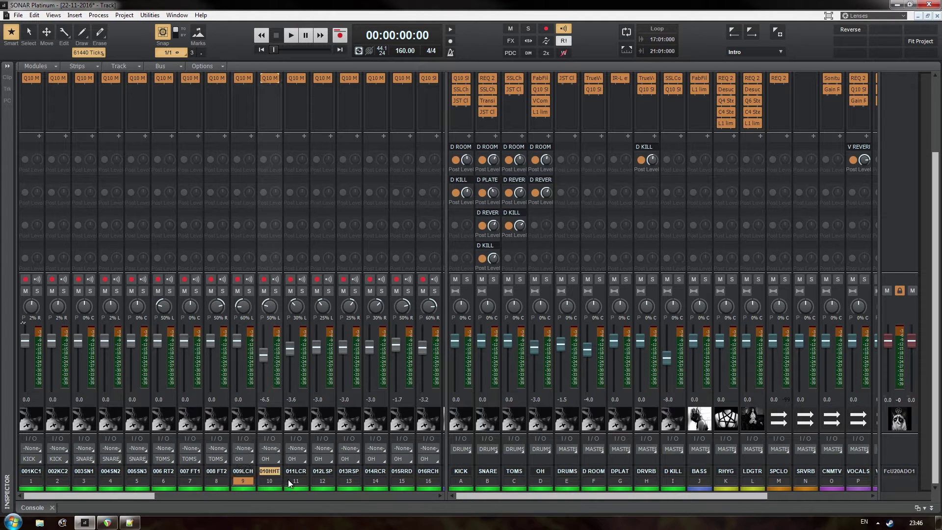
Select the OH, DRUMS and DPLAT buses, then scroll the console up
click(551, 482)
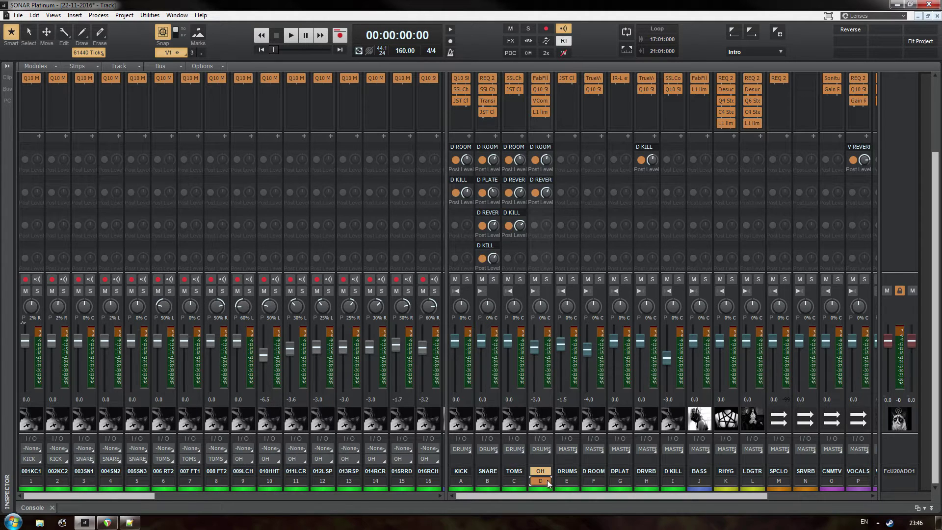
click(470, 482)
click(538, 480)
click(567, 485)
click(619, 478)
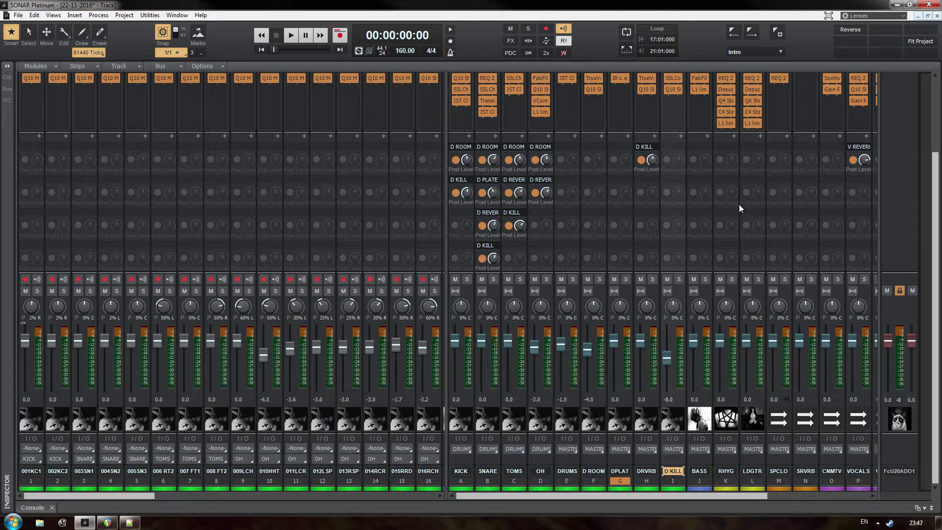
drag(932, 204, 926, 128)
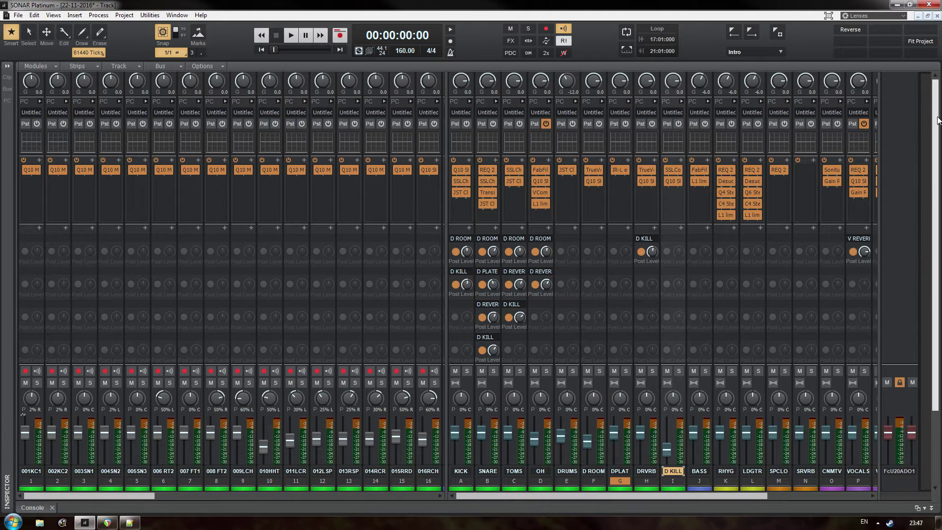
Scroll the console down and solo the DRUMS bus
scroll(935, 171, down, 3)
drag(936, 172, 922, 102)
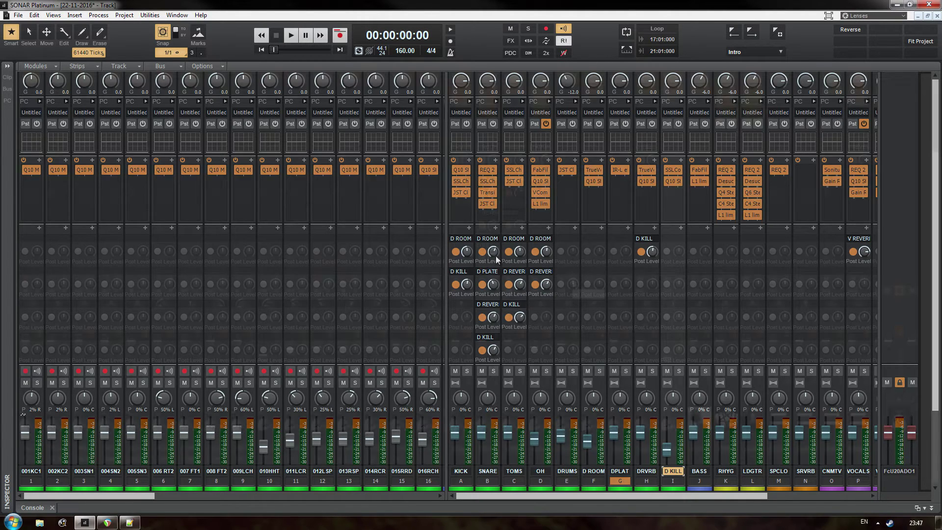
scroll(496, 255, down, 3)
click(573, 280)
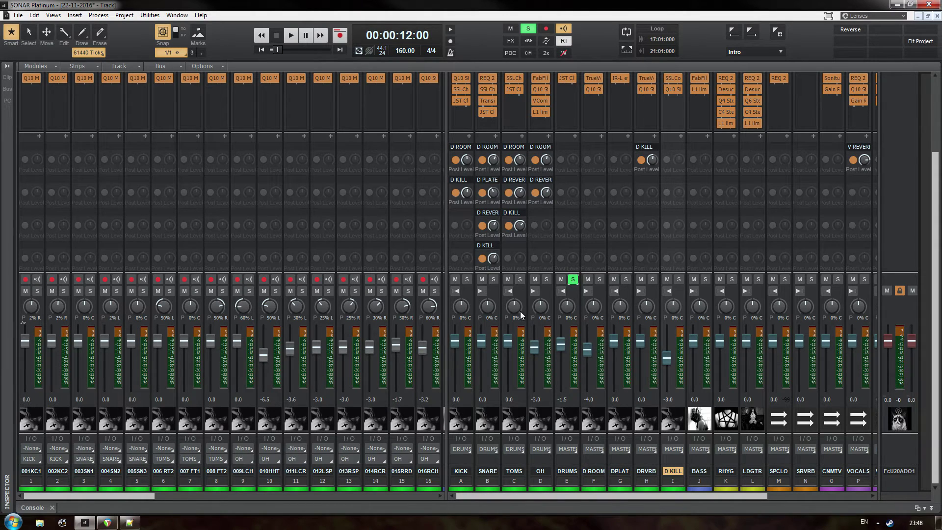
Listen to the soloed drums from the Intro, then solo the KICK bus instead
drag(934, 295, 934, 216)
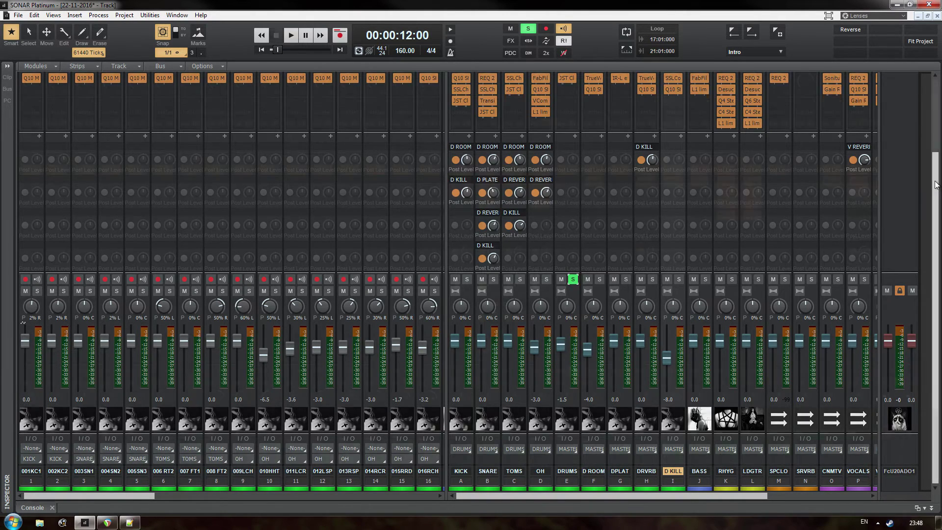
key(space)
mouse_move(537, 193)
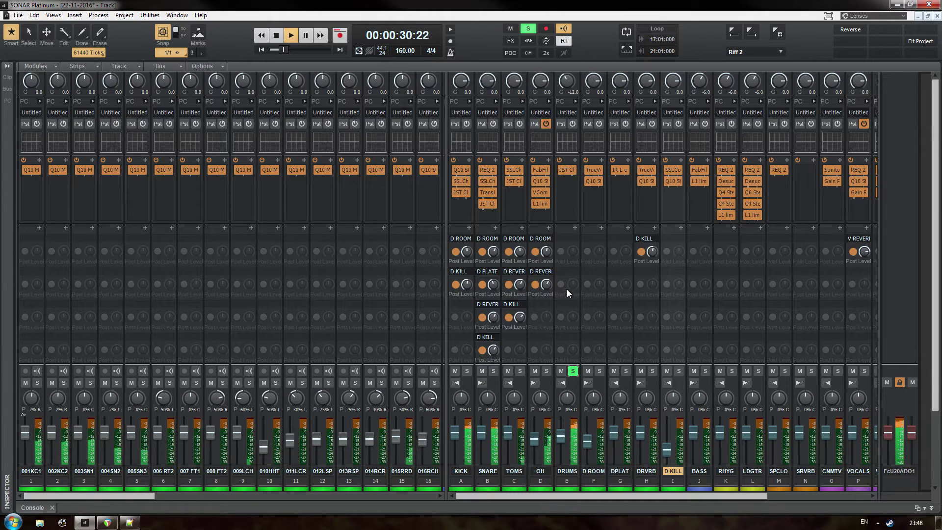
key(space)
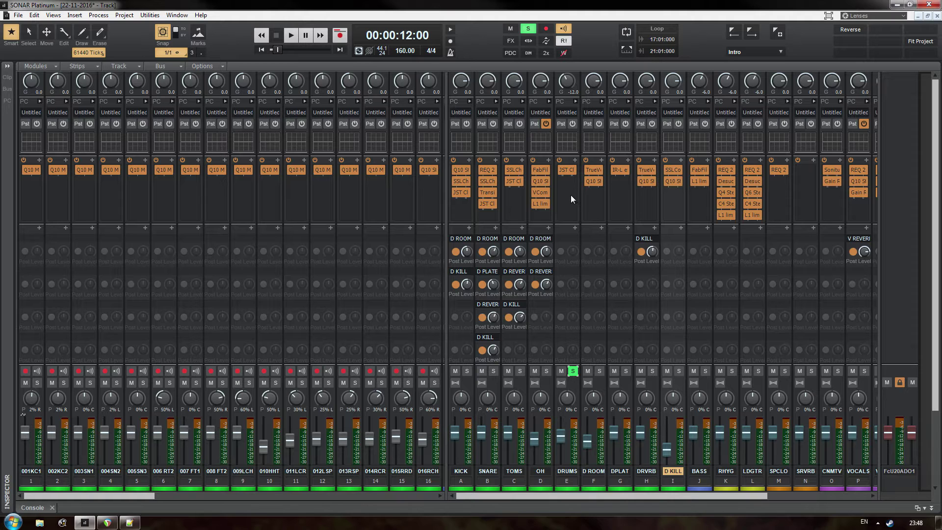
click(466, 371)
Bypass Q10 on tracks 1 and 5 and the KICK bus's SSL and JST plug-ins
click(28, 169)
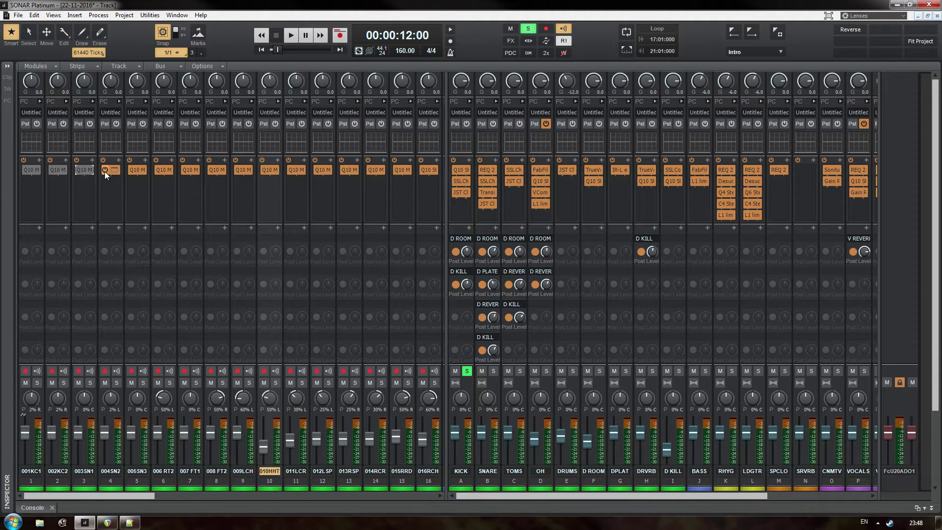
click(130, 170)
click(455, 192)
click(454, 181)
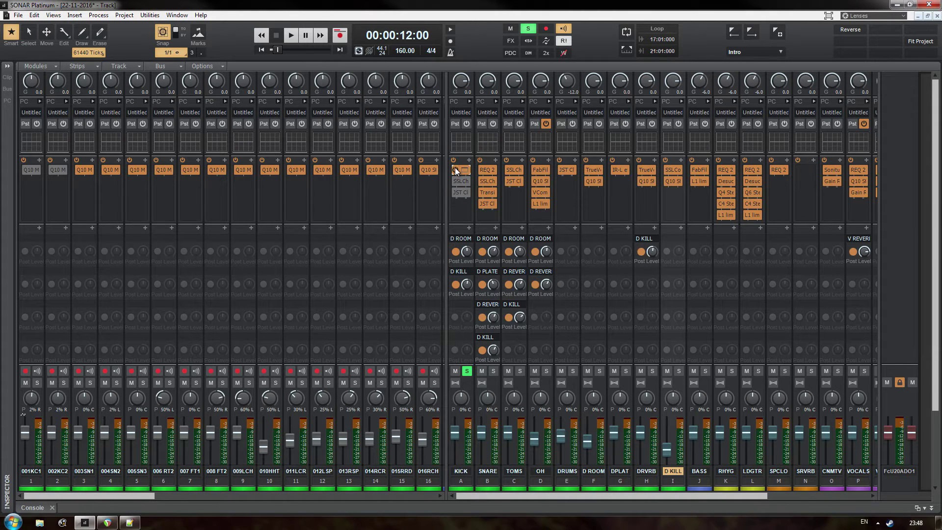
Solo the KICK bus and audition the kick with the Q10 EQ open
click(467, 371)
key(space)
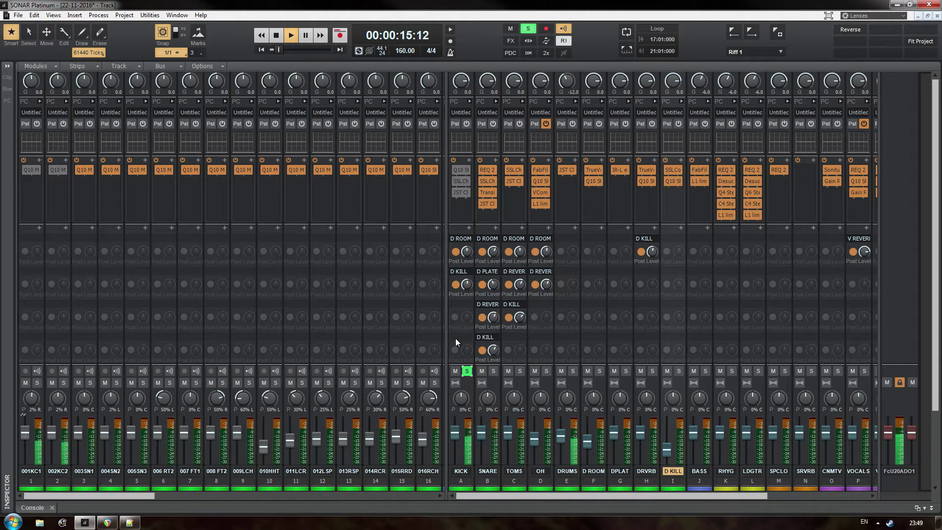
key(space)
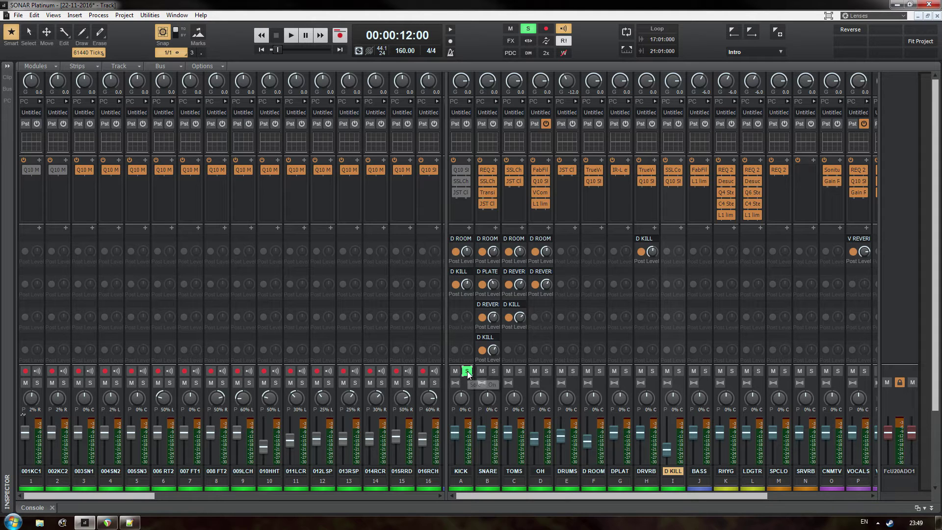
key(space)
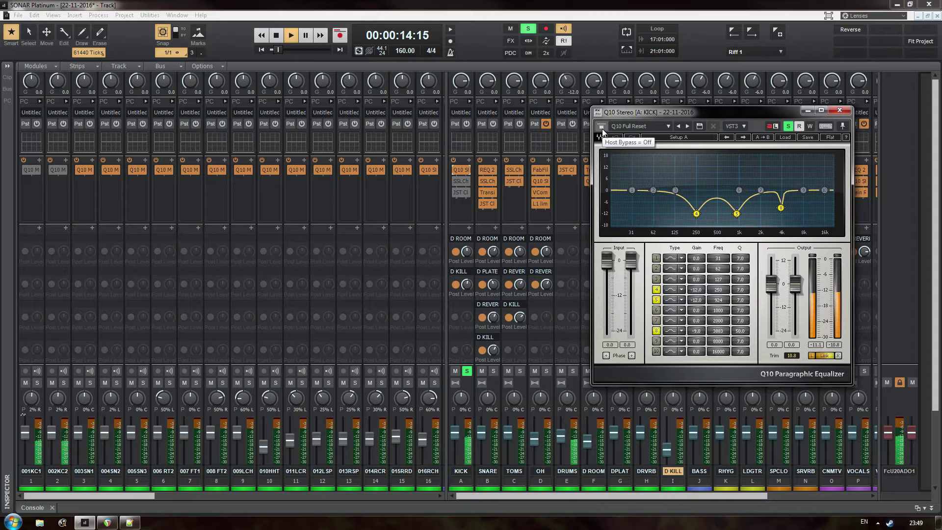
Compare KICK's Q10 EQ bypassed, close it and move SSLChannel into the KICK chain
click(601, 127)
click(839, 110)
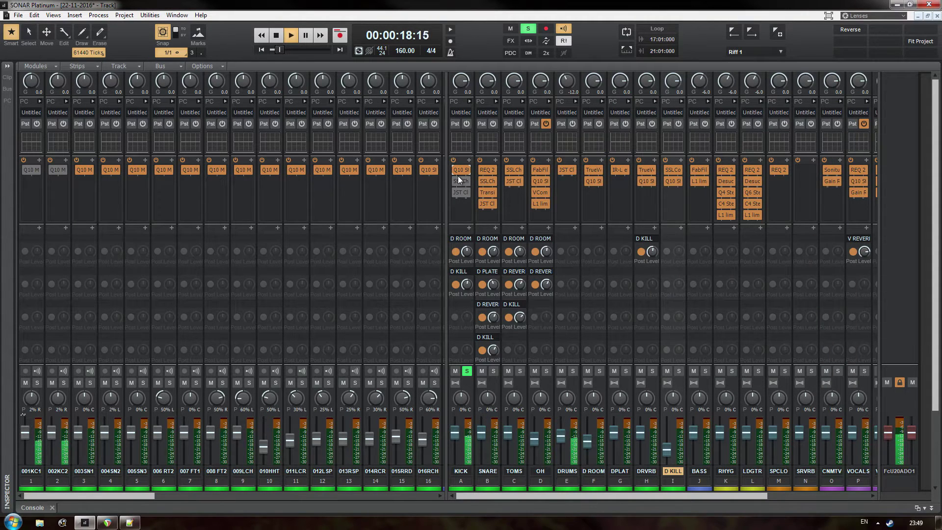
drag(464, 186, 468, 177)
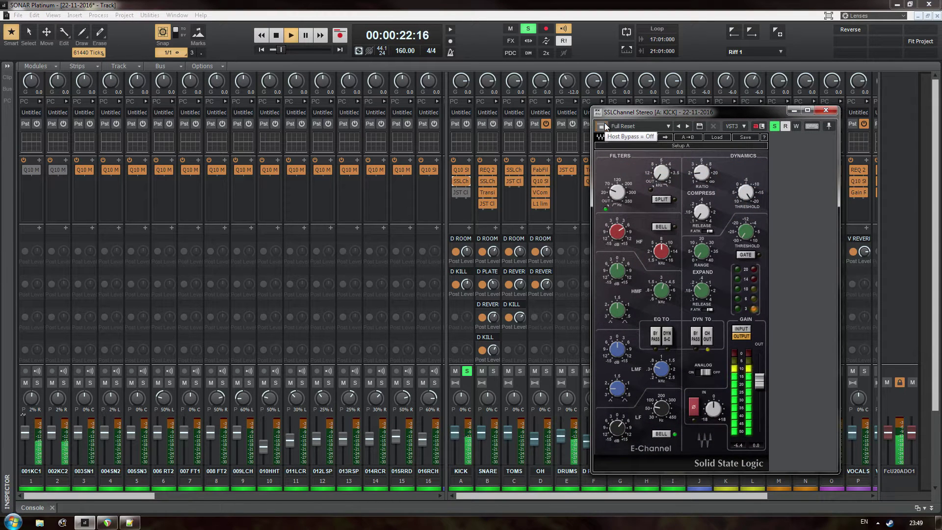
Set the SSL compressor ratio to 1.7 and HF gain to 6.0, checking the LF settings
drag(697, 175, 696, 168)
key(space)
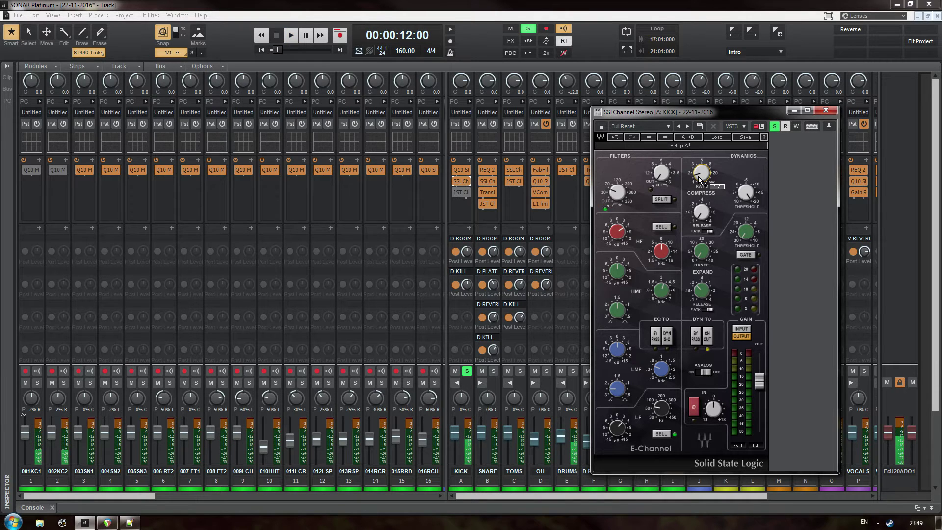
key(space)
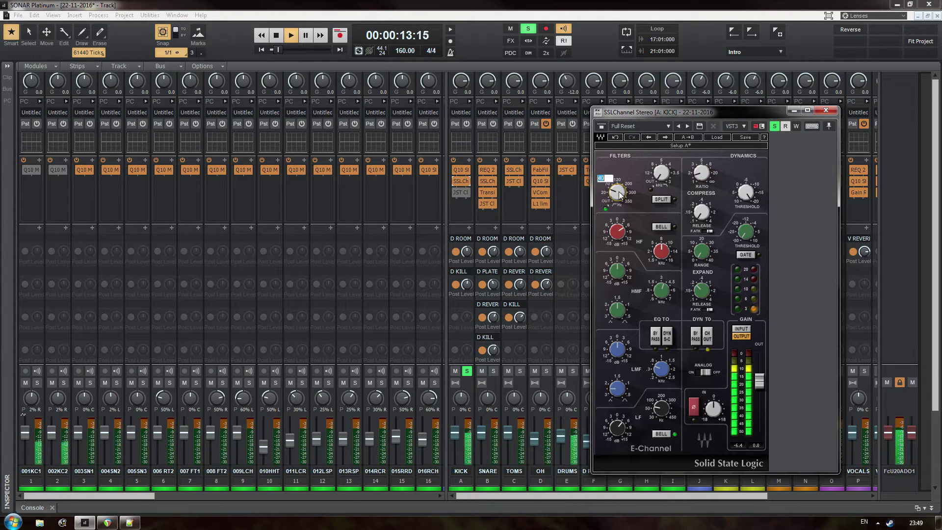
drag(619, 191, 619, 190)
drag(620, 232, 608, 262)
click(664, 257)
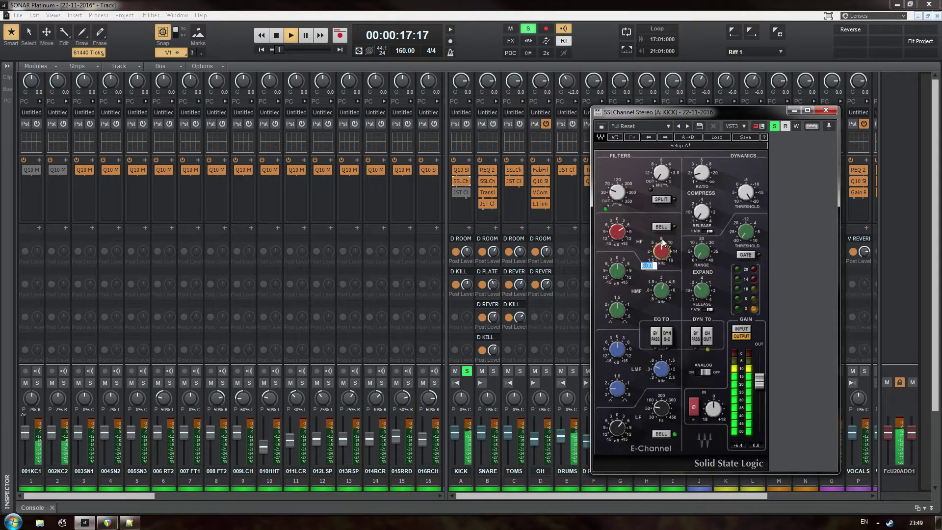
click(658, 413)
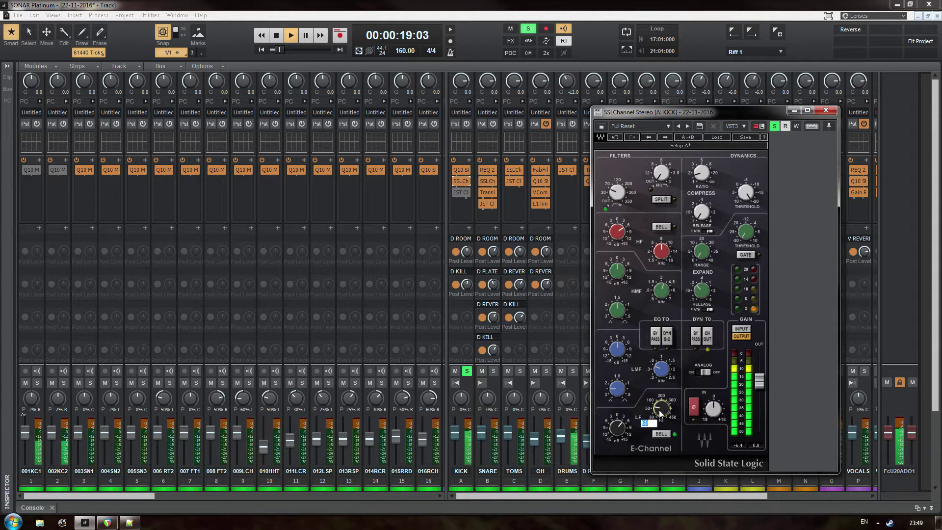
click(618, 431)
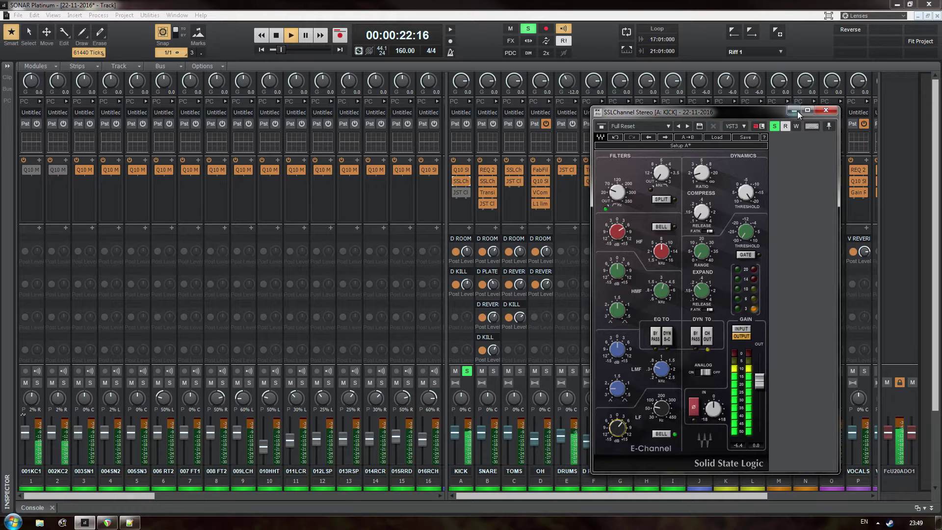
click(826, 109)
Open the KICK bus JST Clip and compare it bypassed and active during playback
key(space)
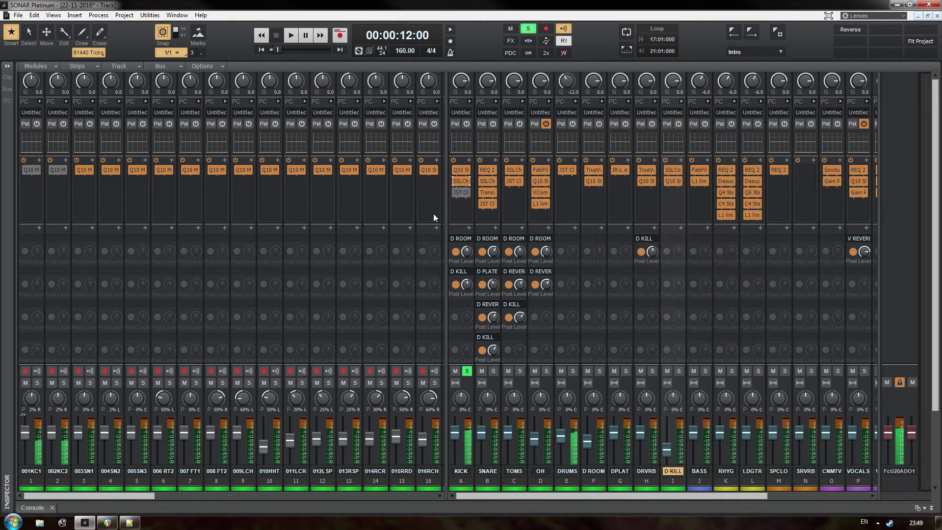
double_click(461, 192)
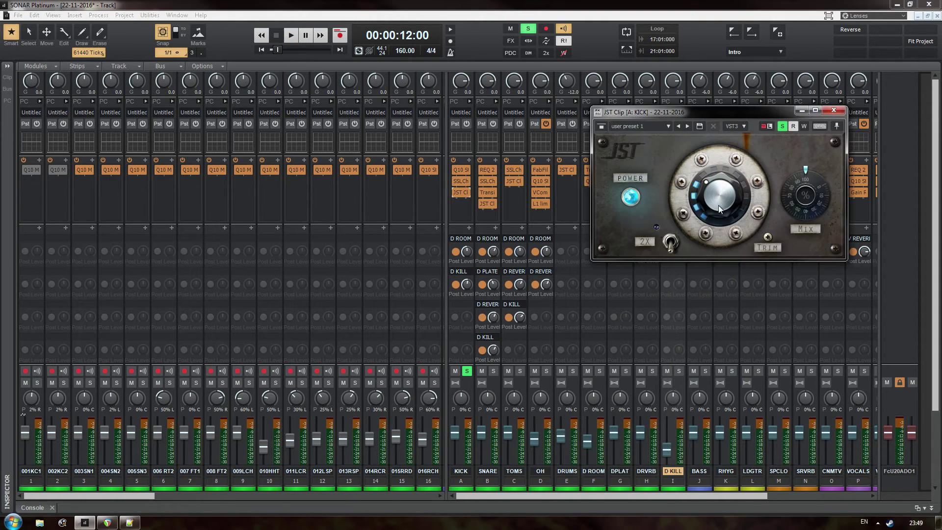
key(space)
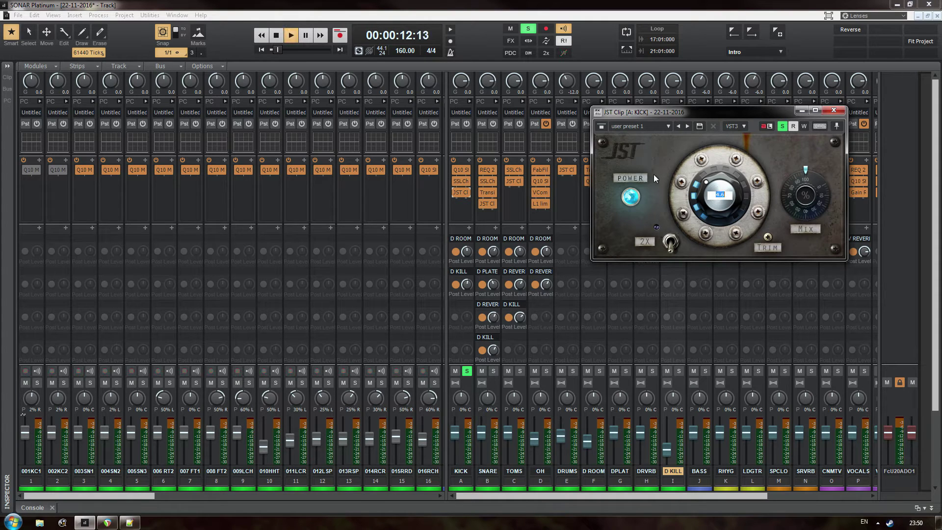
click(602, 127)
click(601, 127)
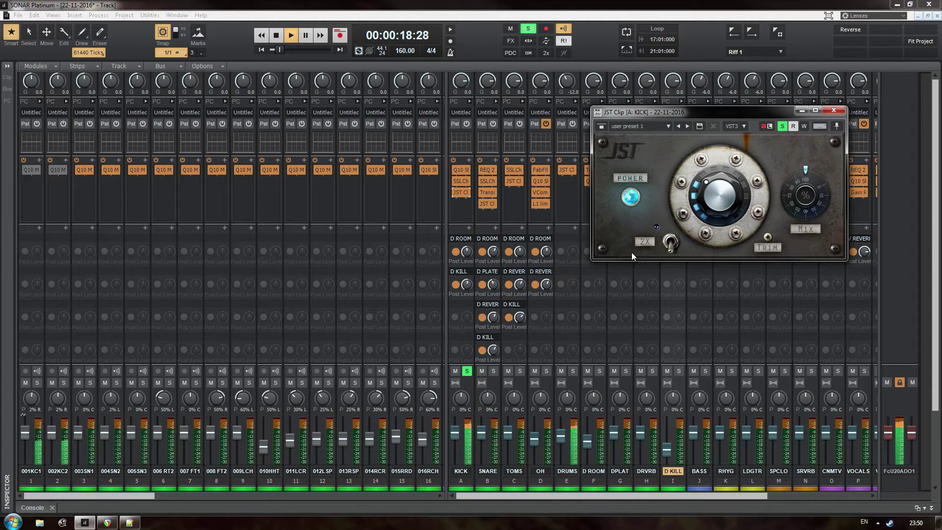
key(space)
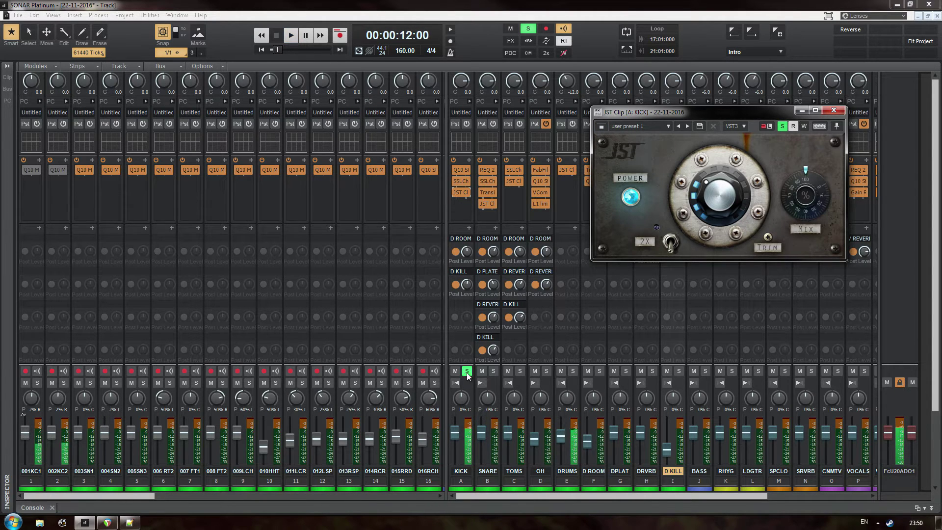
Toggle the KICK solo off and back on, then close the JST Clip window
click(467, 371)
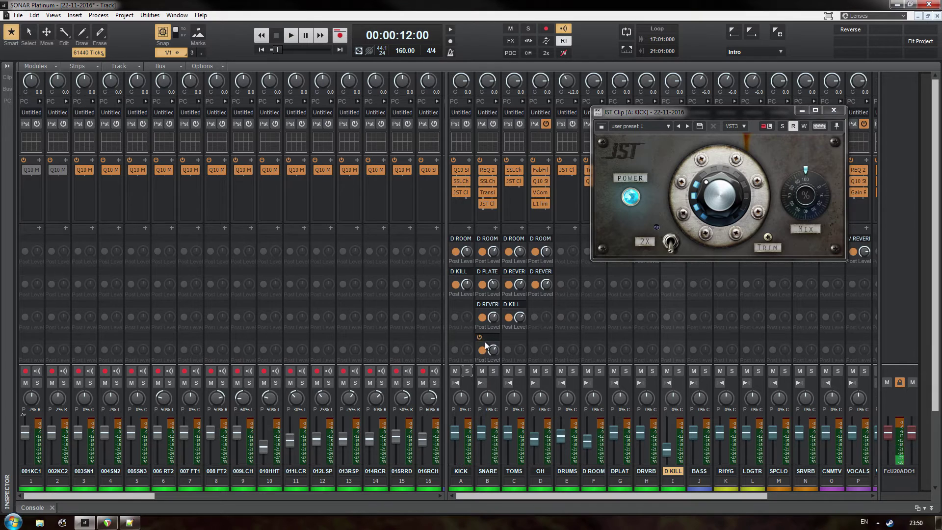
click(467, 371)
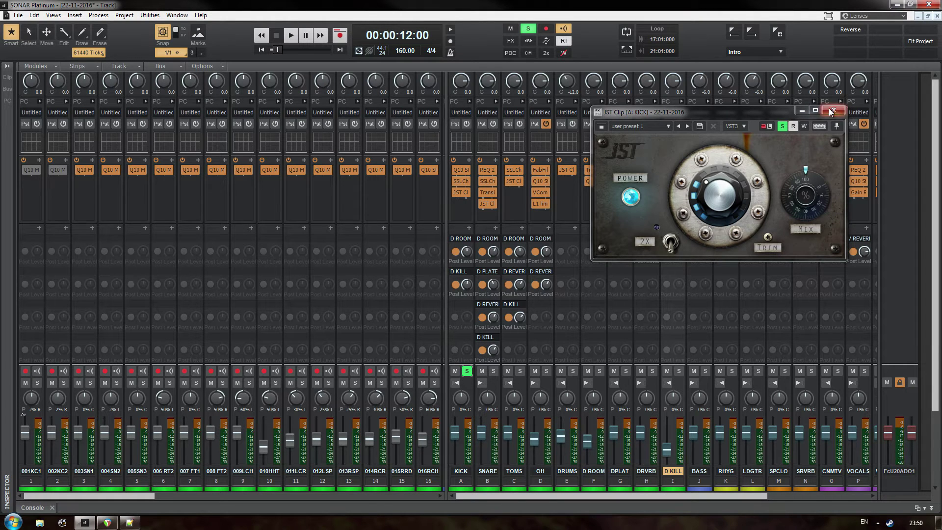
drag(715, 110, 624, 123)
click(738, 123)
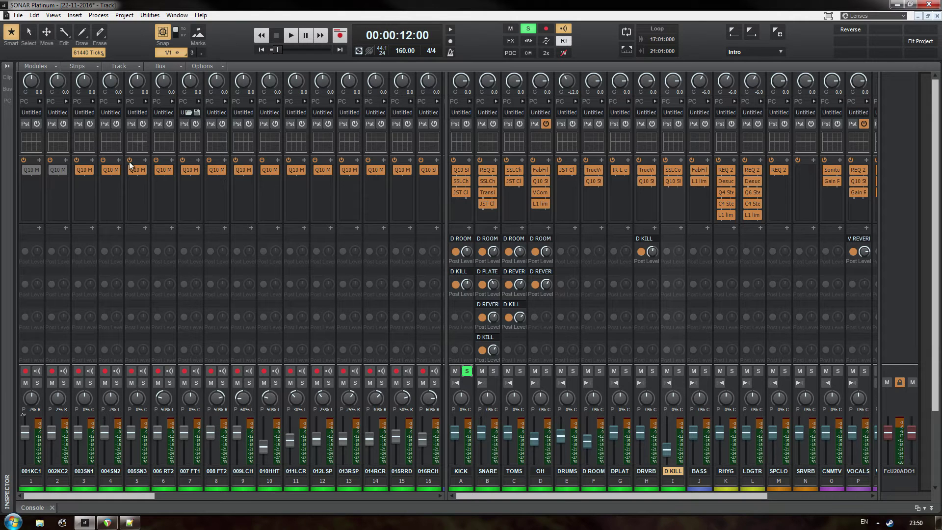
Re-enable Q10 on track 001KC1 and open its EQ window over the left strips
click(26, 170)
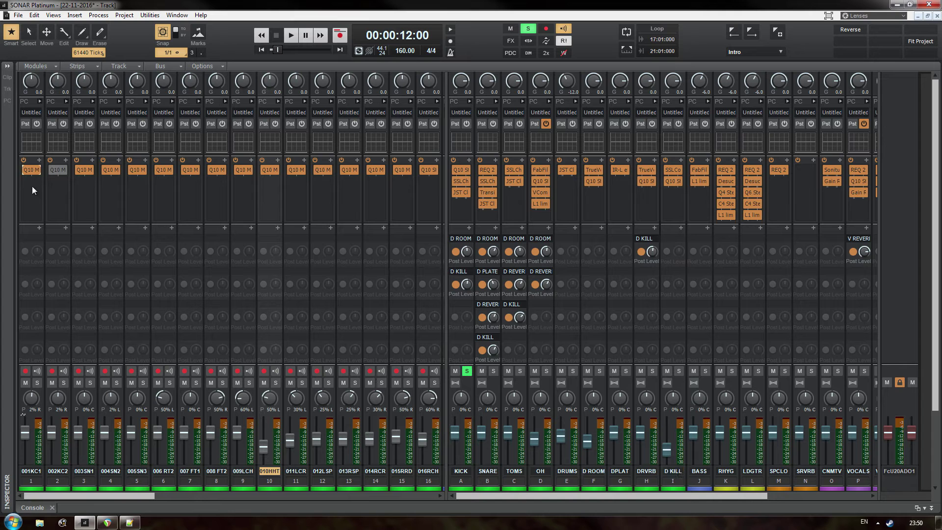
right_click(30, 205)
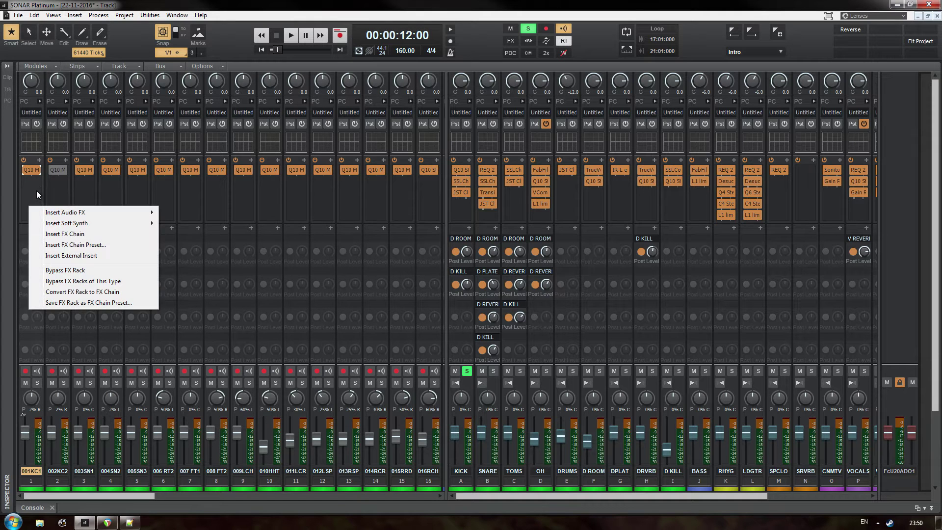
key(Escape)
double_click(38, 168)
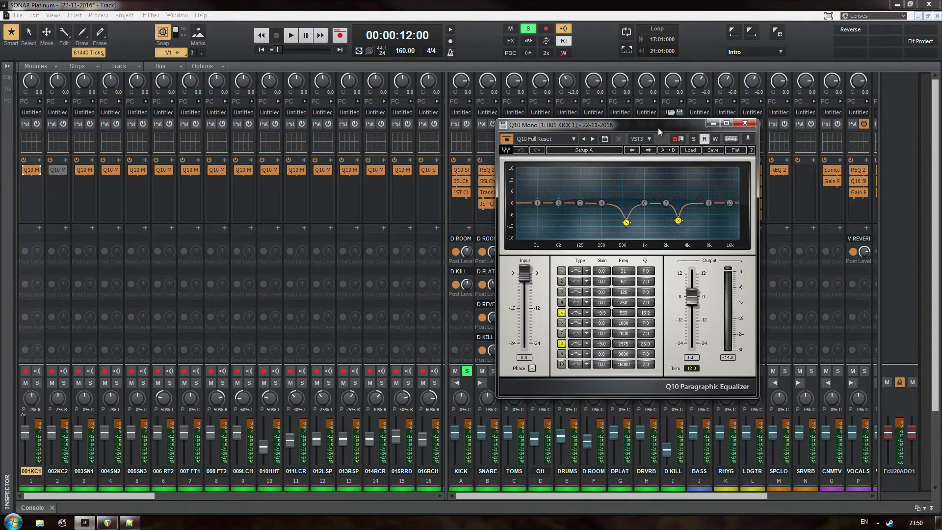
drag(658, 127, 305, 145)
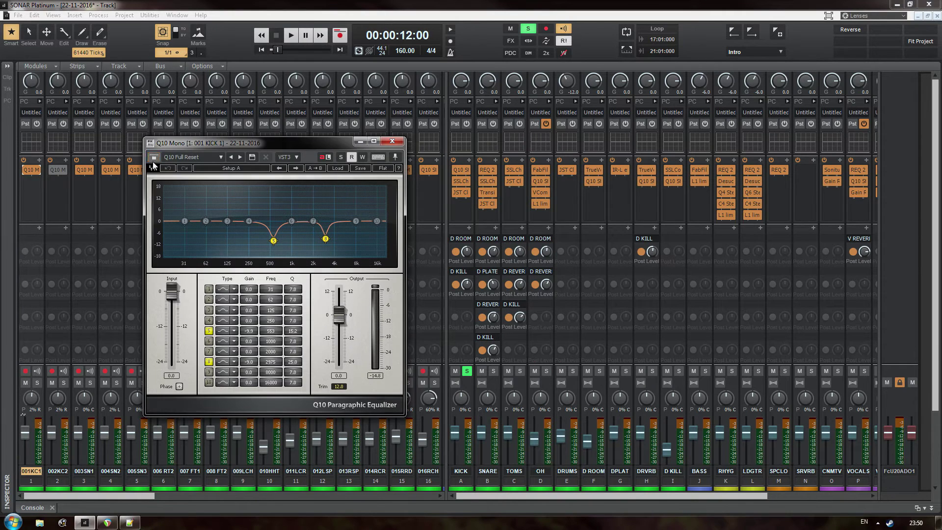
drag(196, 143, 214, 149)
Play the kick and A/B the 001KC1 Q10 EQ bypass, then stop
key(space)
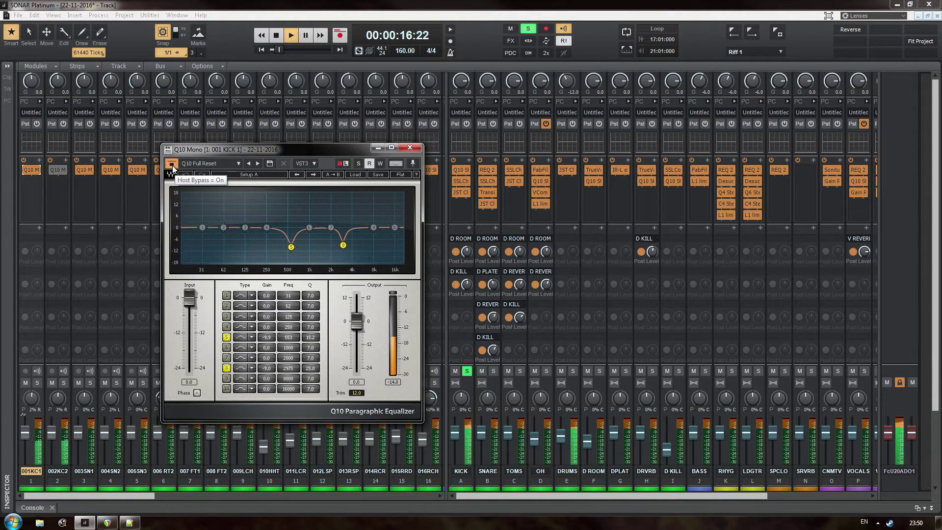
click(171, 165)
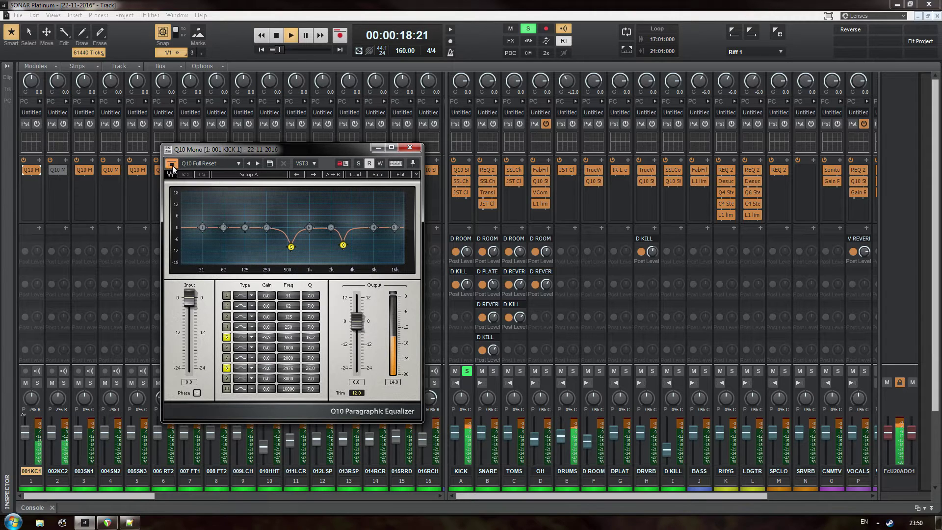
click(172, 165)
key(space)
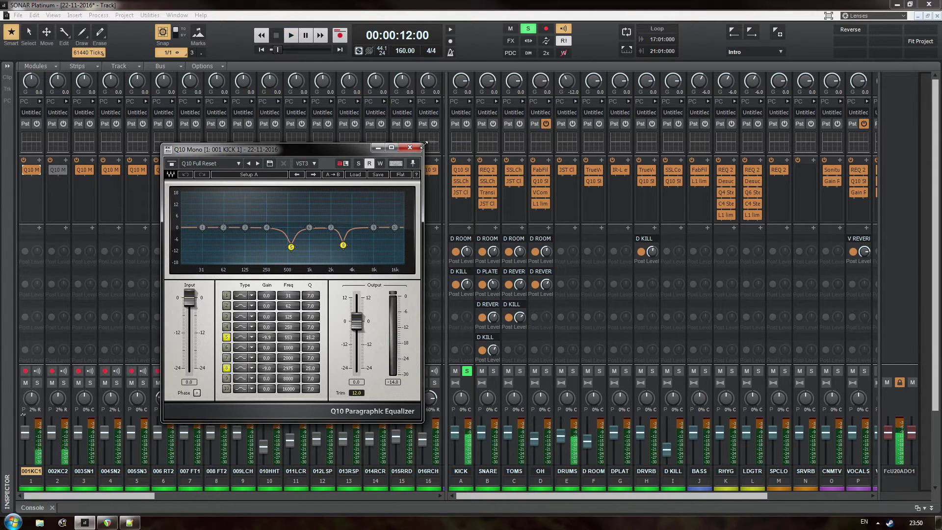
Close track 1's Q10 and A/B the Q10 EQ on 002KC2 during playback
click(409, 147)
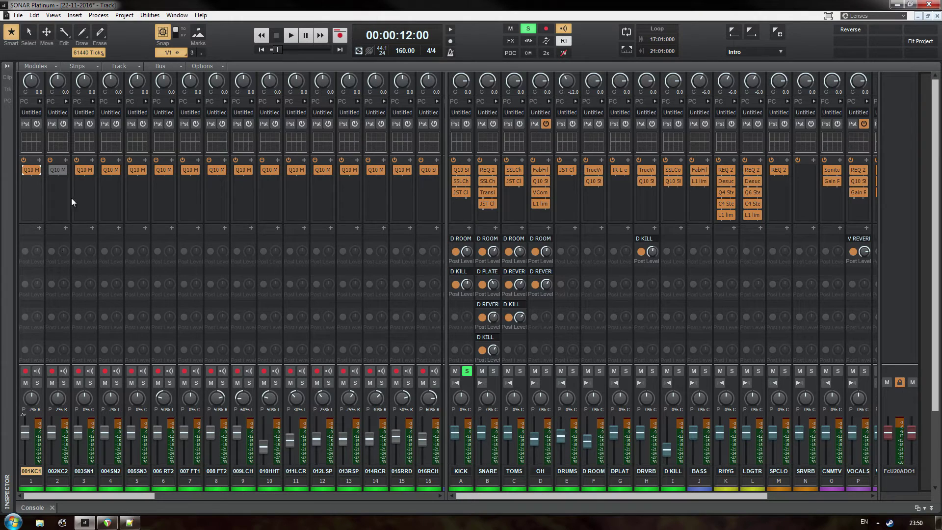
double_click(63, 172)
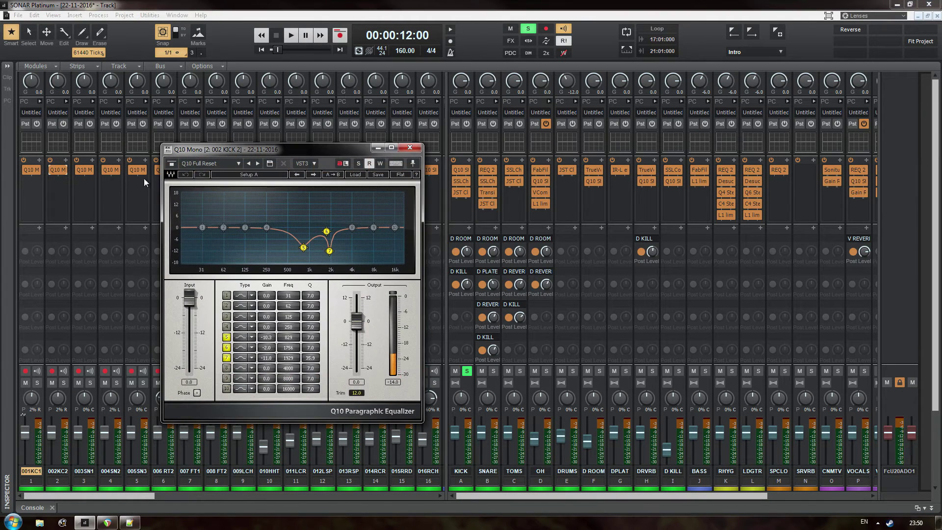
key(space)
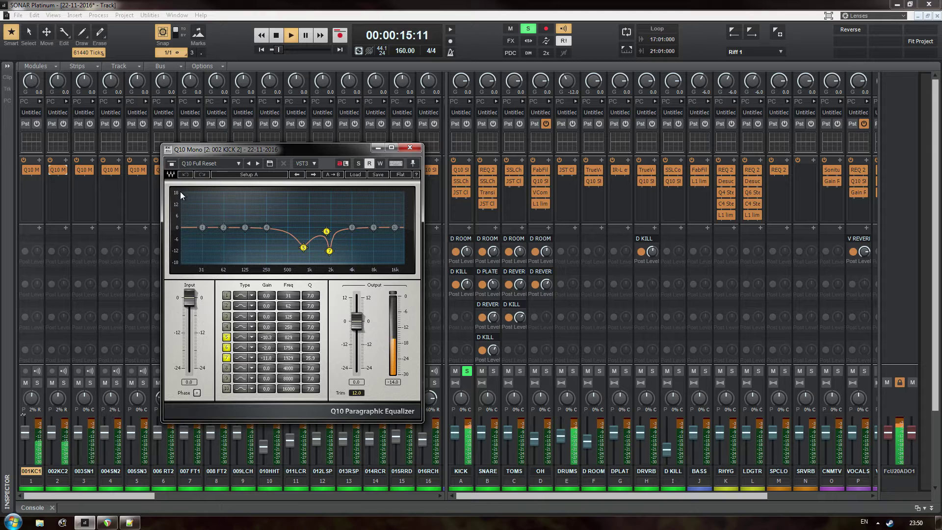
click(171, 164)
click(171, 163)
key(space)
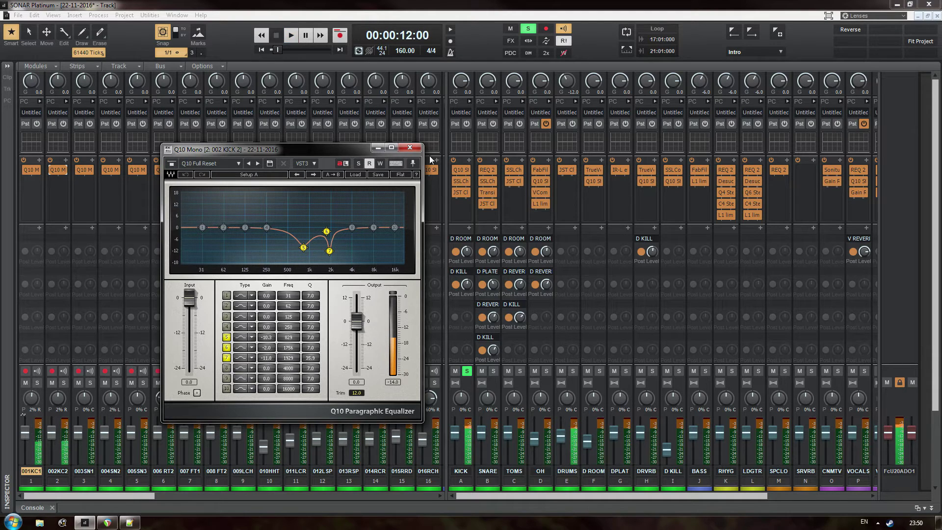
Close the 002KC2 Q10 window and play the soloed kick once more
click(409, 147)
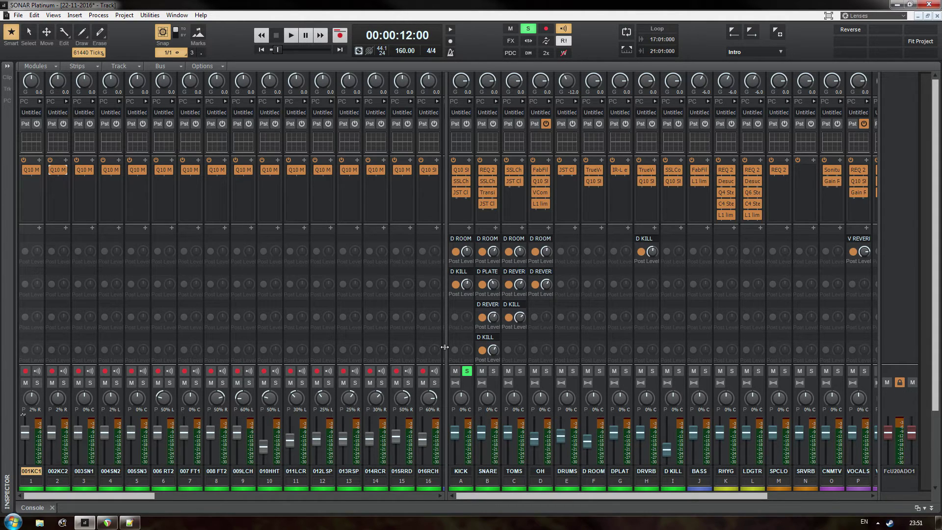
key(space)
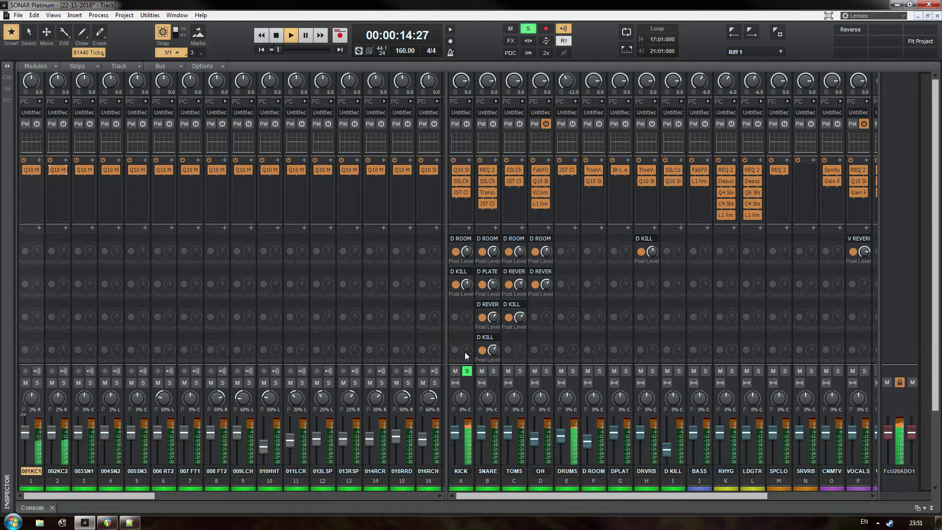
key(space)
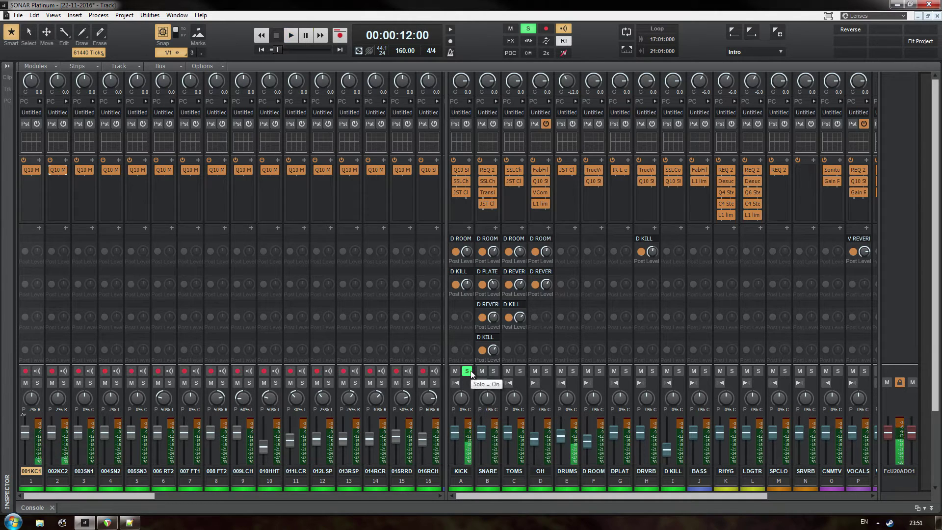
Unsolo KICK, bypass the snare Q10, and bypass SNARE's JST Clip, Transient and SSLChannel
click(466, 371)
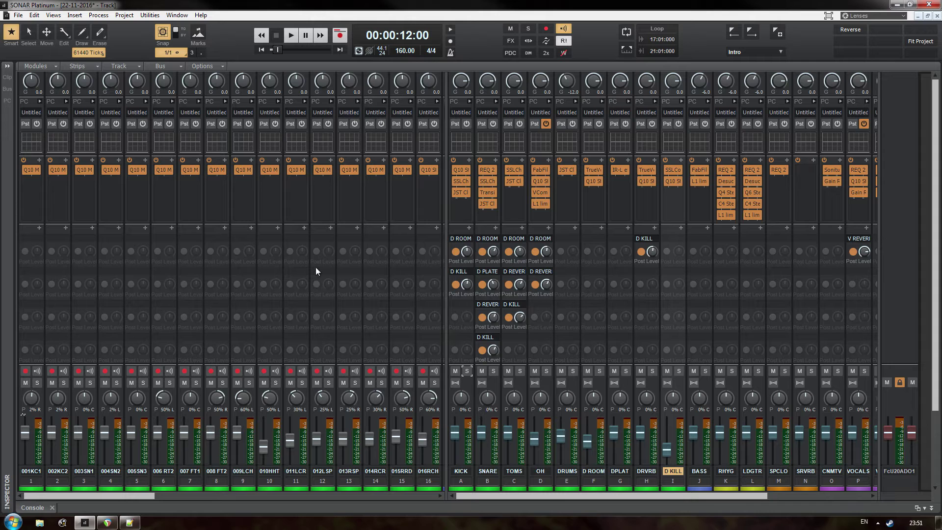
click(79, 169)
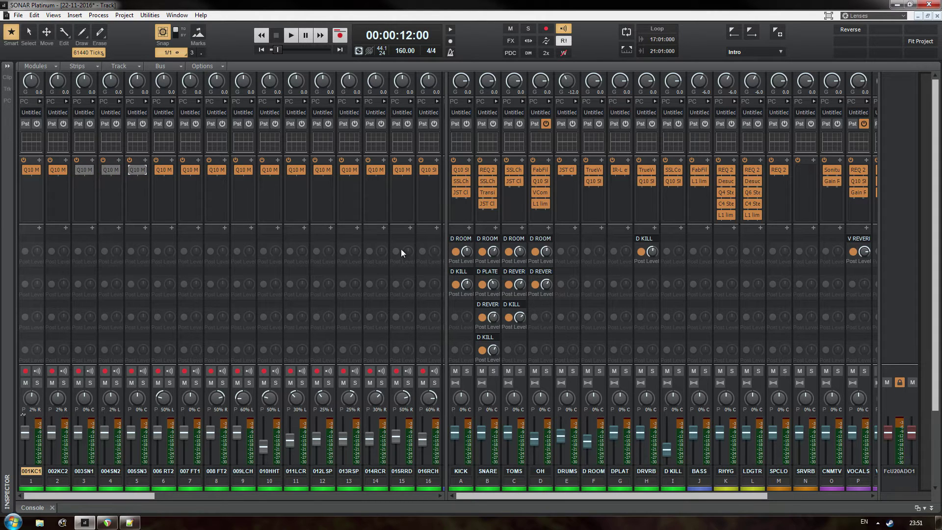
click(482, 204)
click(481, 192)
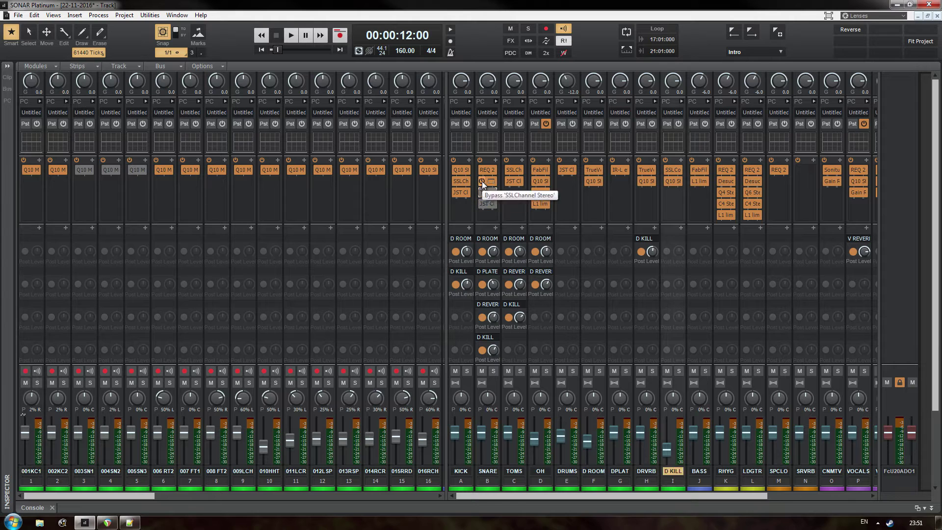
click(481, 181)
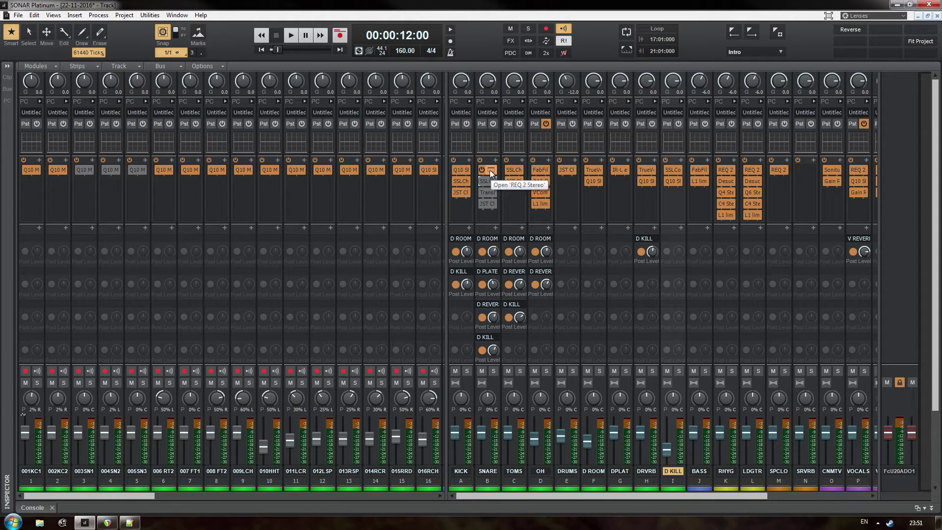
Solo the SNARE bus in looped playback, opening and closing its REQ 2 EQ window
click(490, 171)
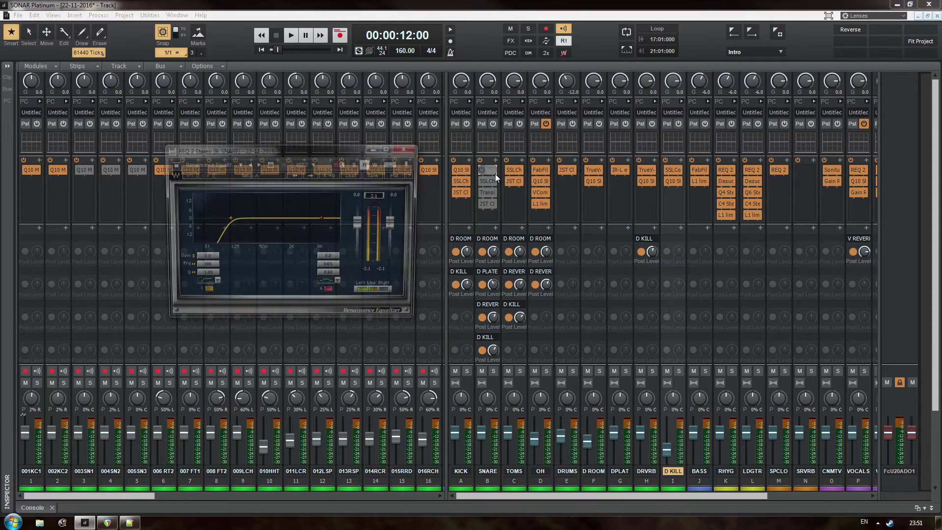
click(479, 167)
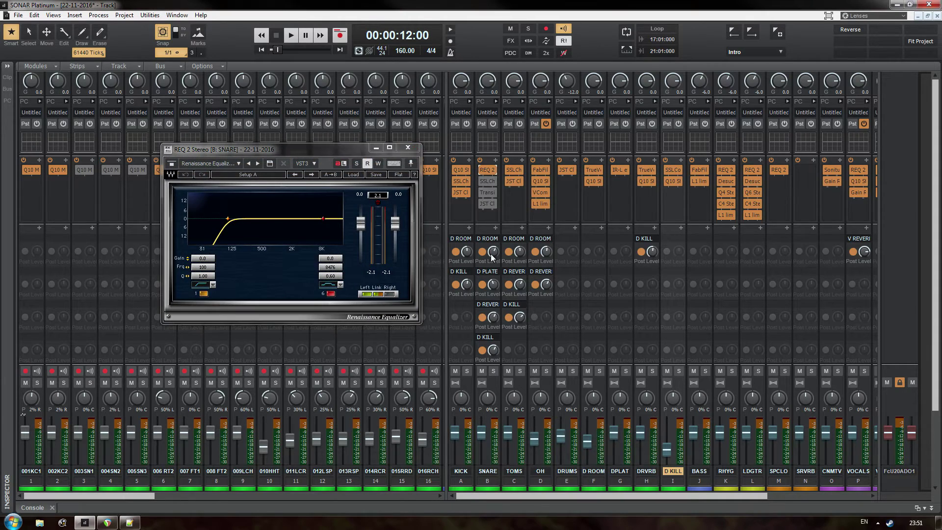
click(493, 371)
key(space)
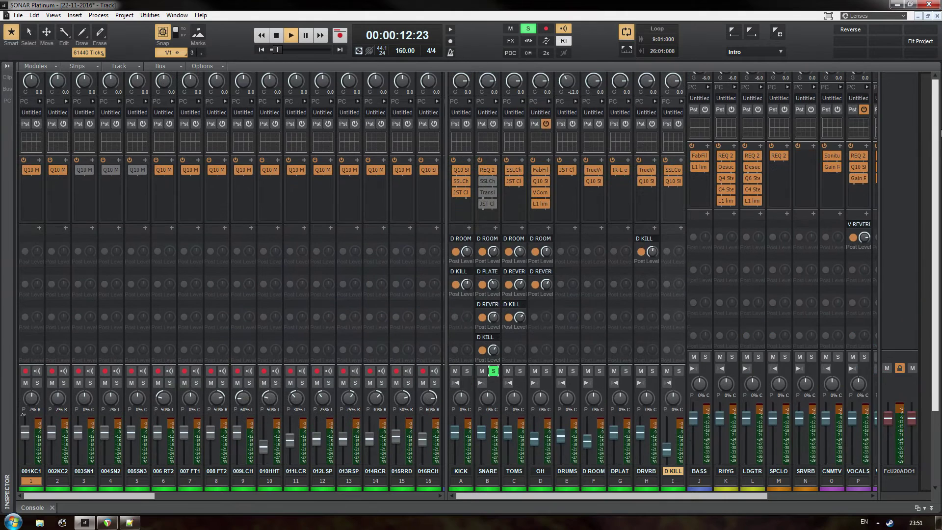
mouse_move(484, 168)
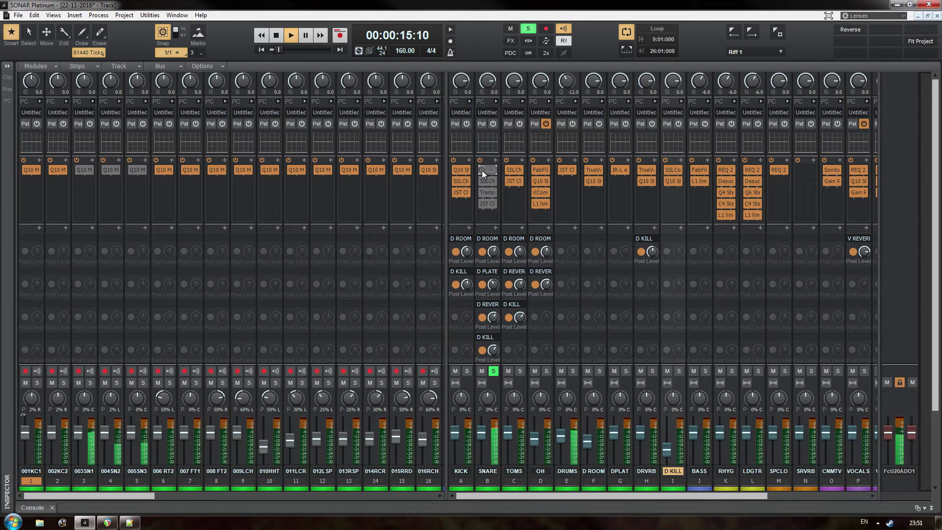
click(490, 170)
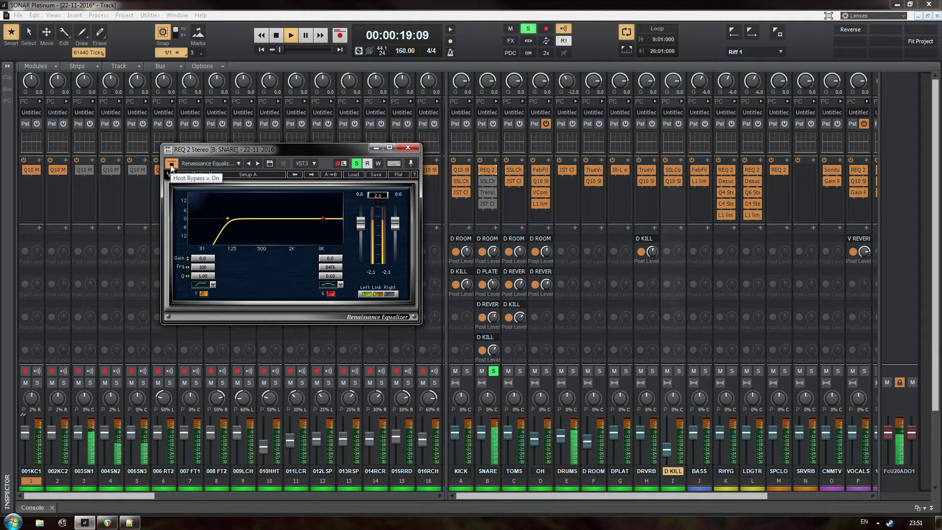
click(408, 147)
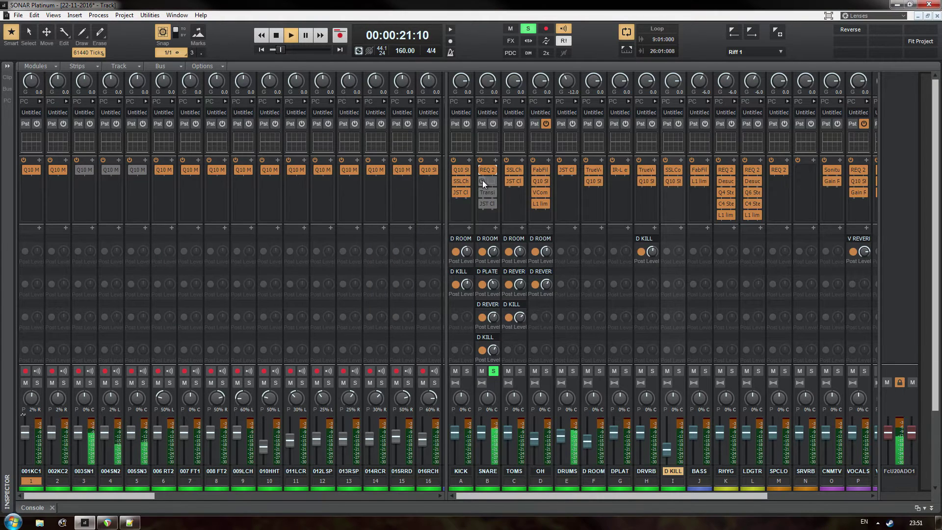
Open SNARE's SSLChannel, lower its HF gain to -0.1, then select the Transify effect
click(487, 181)
drag(197, 147, 214, 95)
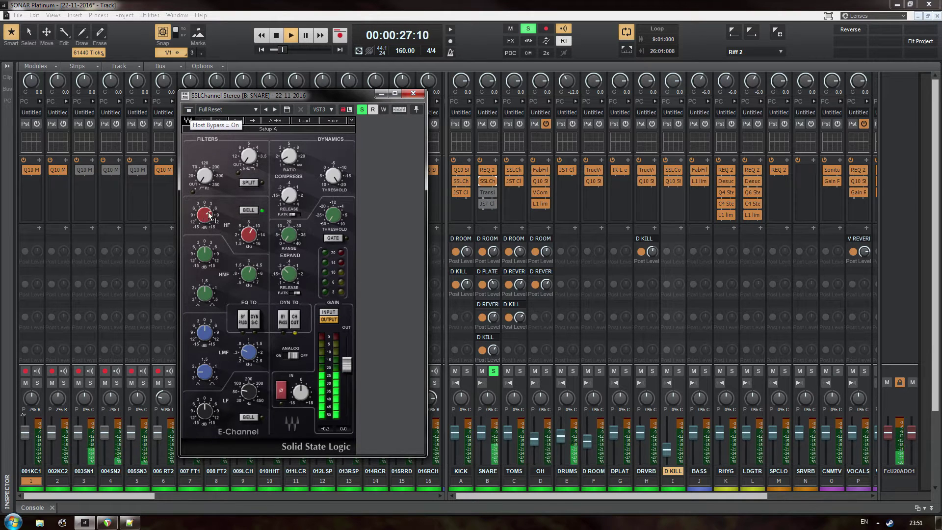
drag(209, 214, 208, 214)
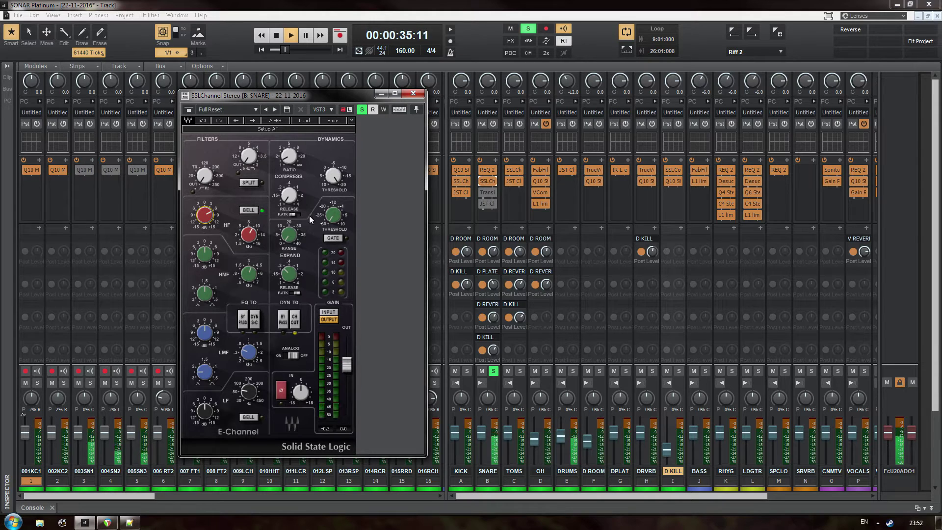
mouse_move(287, 160)
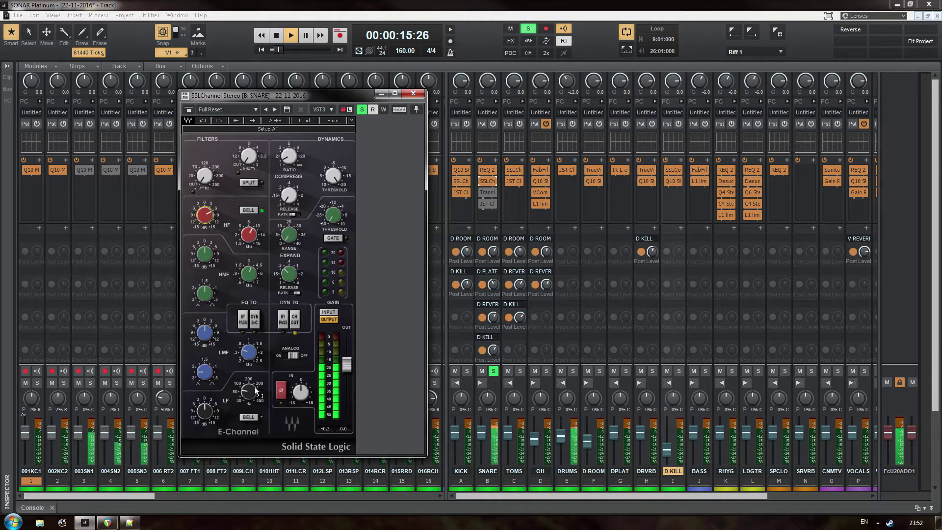
click(413, 93)
Open Transify on the SNARE bus and compare the snare with Transify bypassed and active
double_click(492, 192)
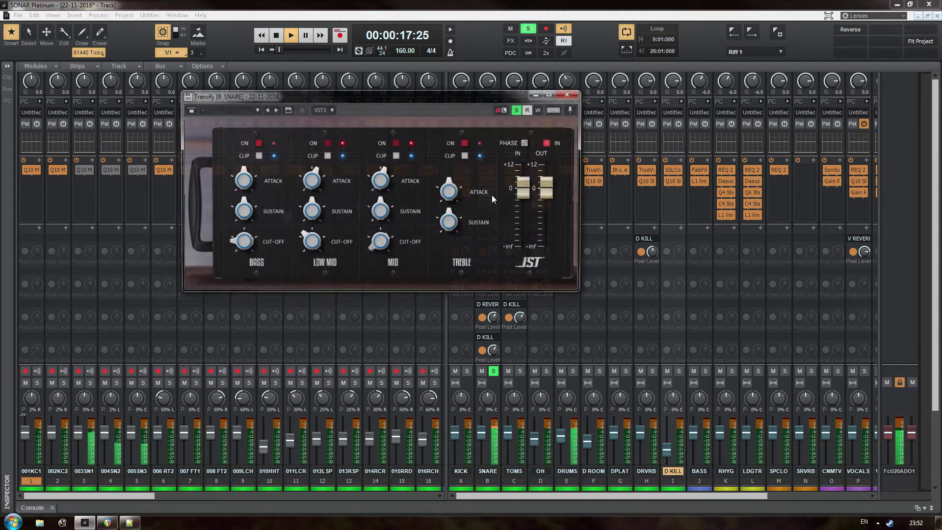
drag(478, 96, 550, 225)
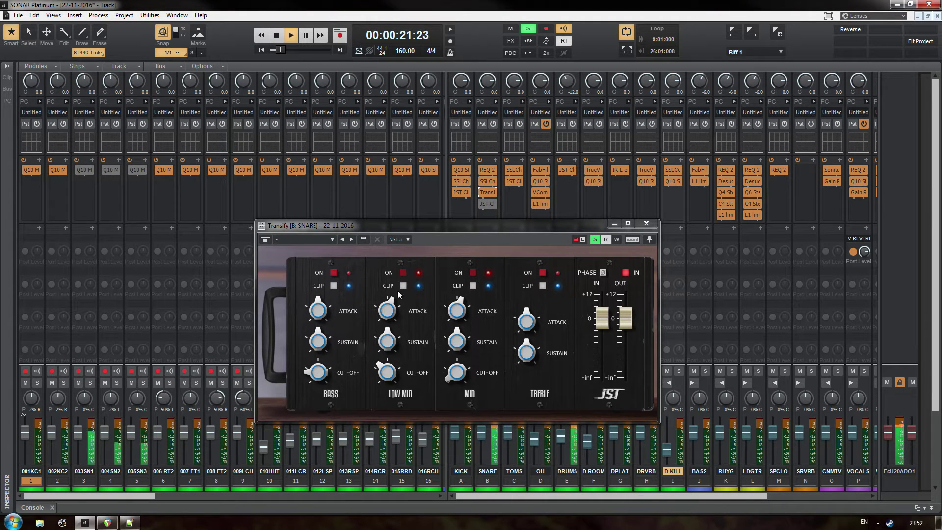
click(265, 239)
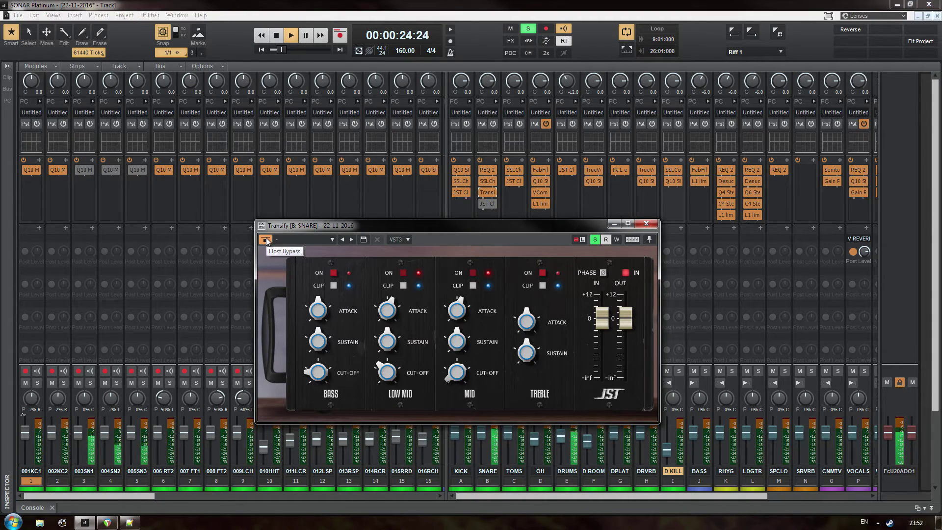
key(space)
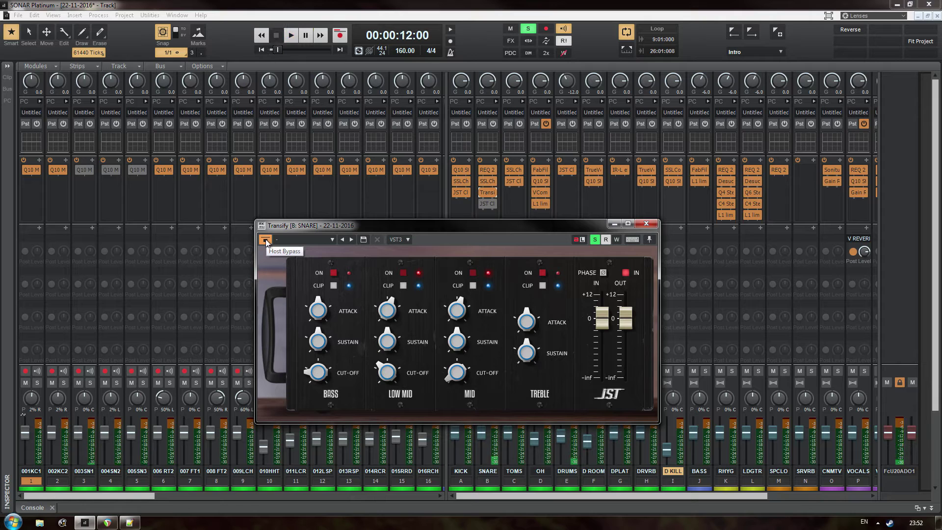
Check Transify's Low Mid and Mid attack values, listen again, then close Transify
click(388, 312)
click(457, 310)
key(space)
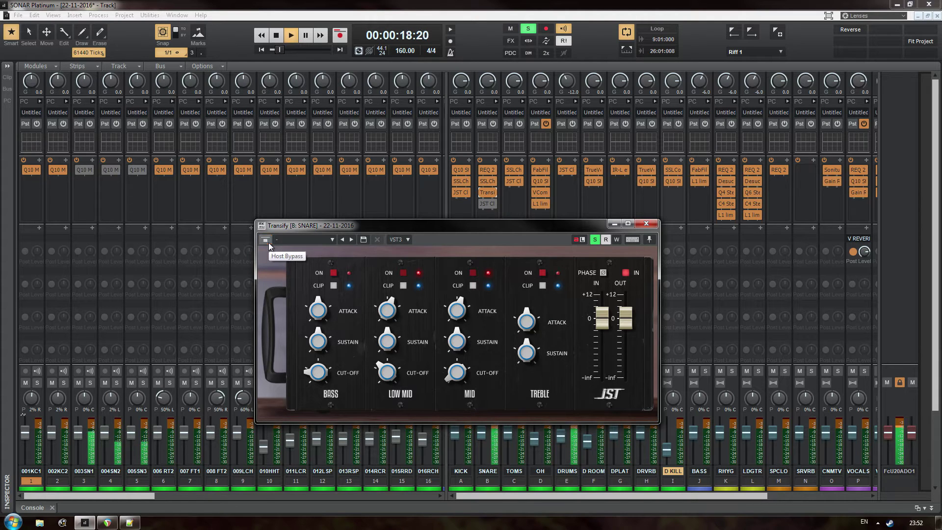
key(space)
click(648, 224)
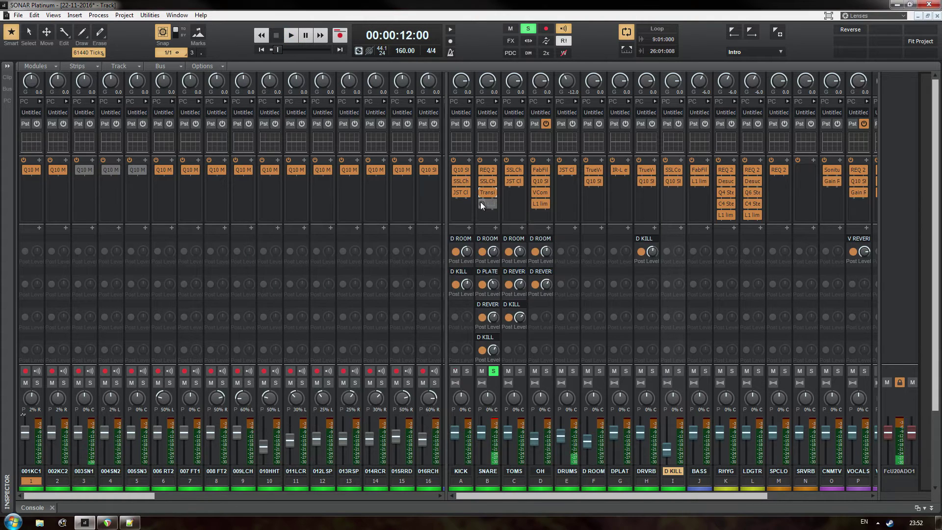
Add JST Clip to the end of the SNARE bus chain and listen to the clipped snare
mouse_move(481, 202)
mouse_down()
mouse_move(495, 202)
mouse_move(482, 203)
mouse_up()
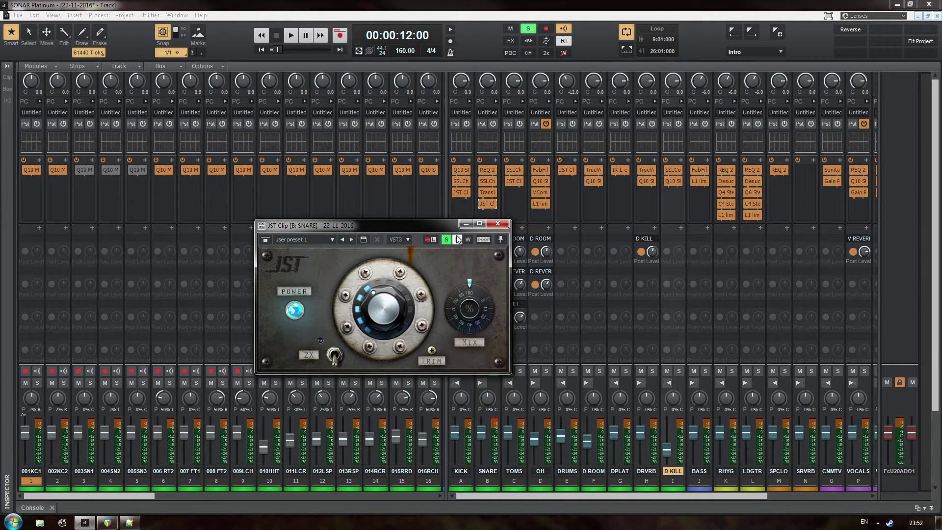
drag(425, 225, 437, 254)
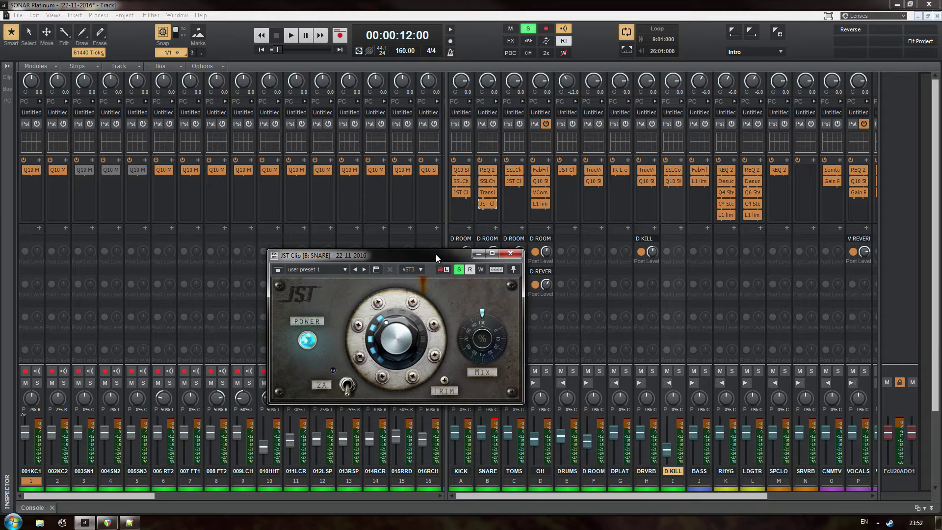
key(space)
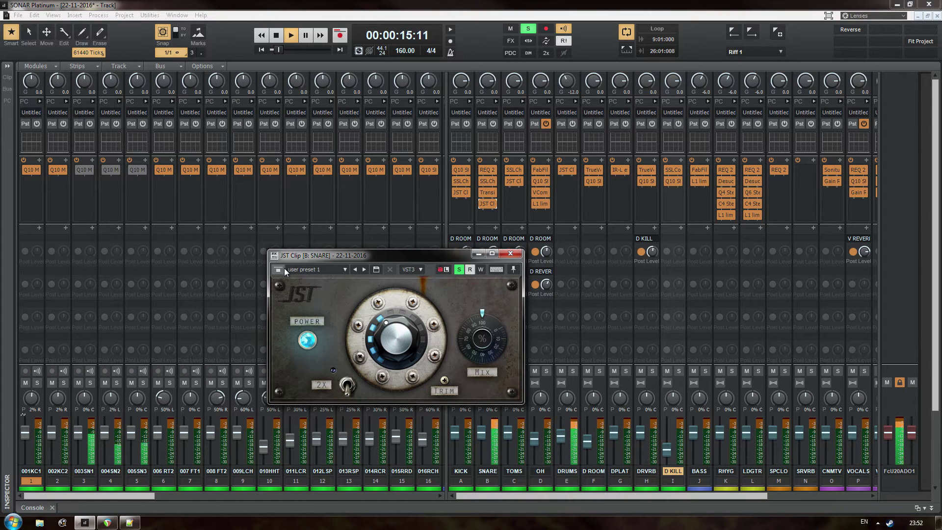
click(510, 253)
key(space)
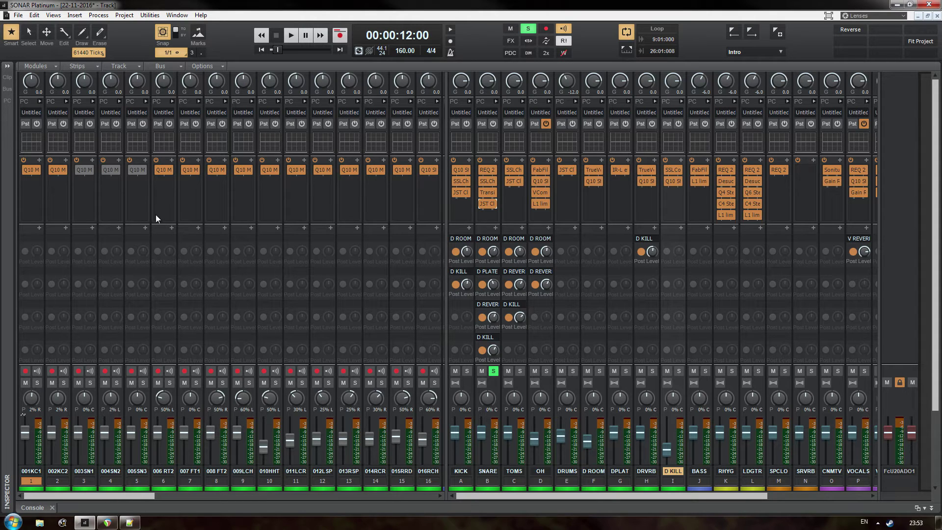
Select and solo the 003SN1 snare track and open its Q10 EQ
click(82, 198)
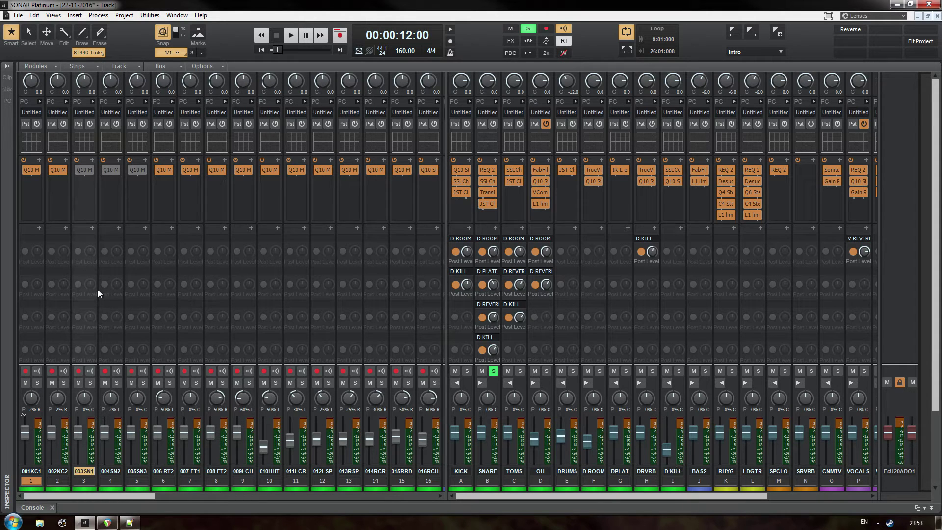
click(90, 383)
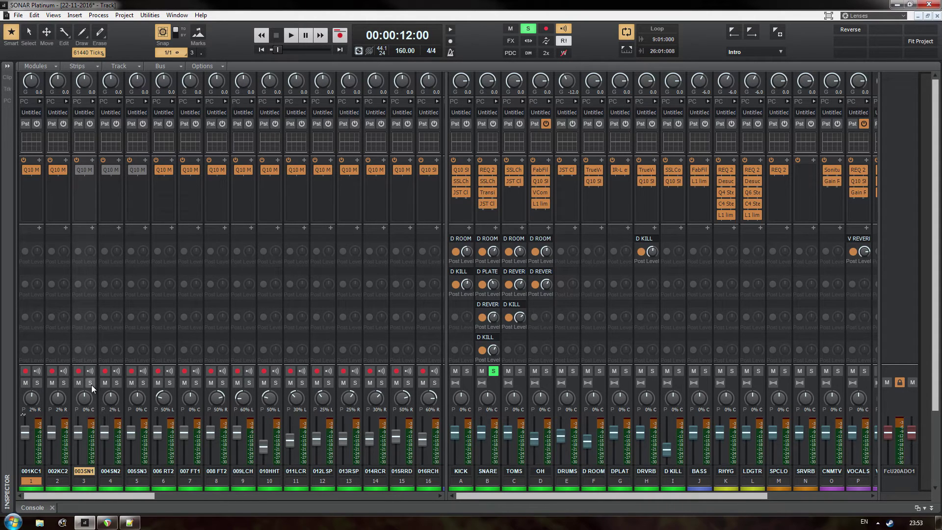
double_click(84, 170)
Play 003SN1 with its Q10 EQ bypassed and active, then step to track 004SN2
key(space)
click(216, 95)
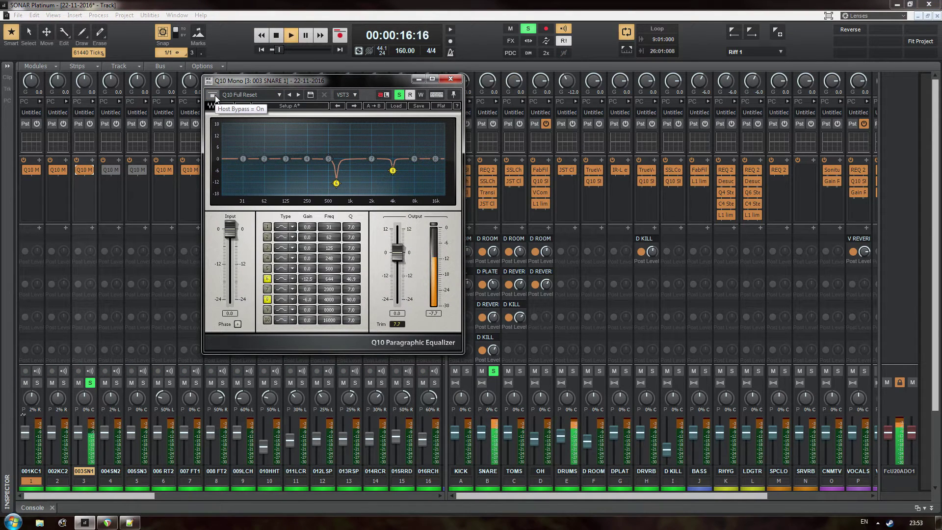
click(216, 98)
click(215, 95)
key(space)
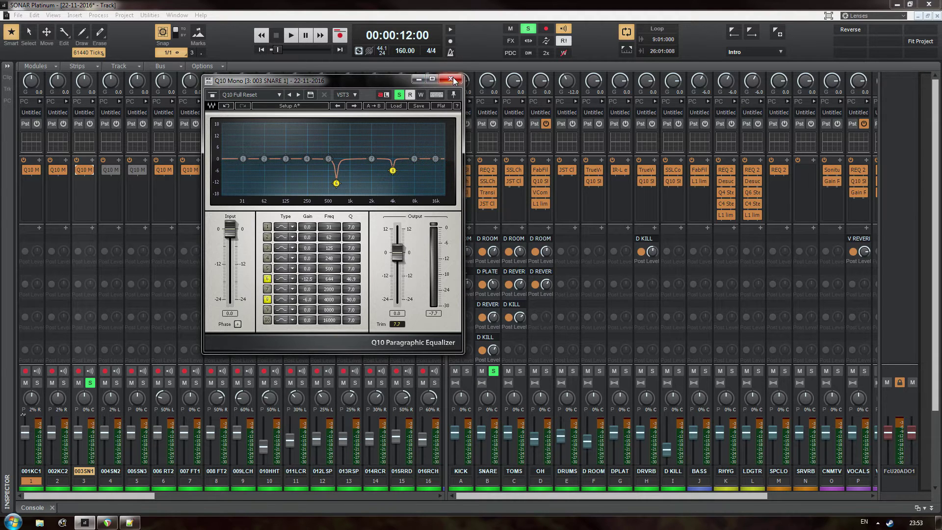
key(Right)
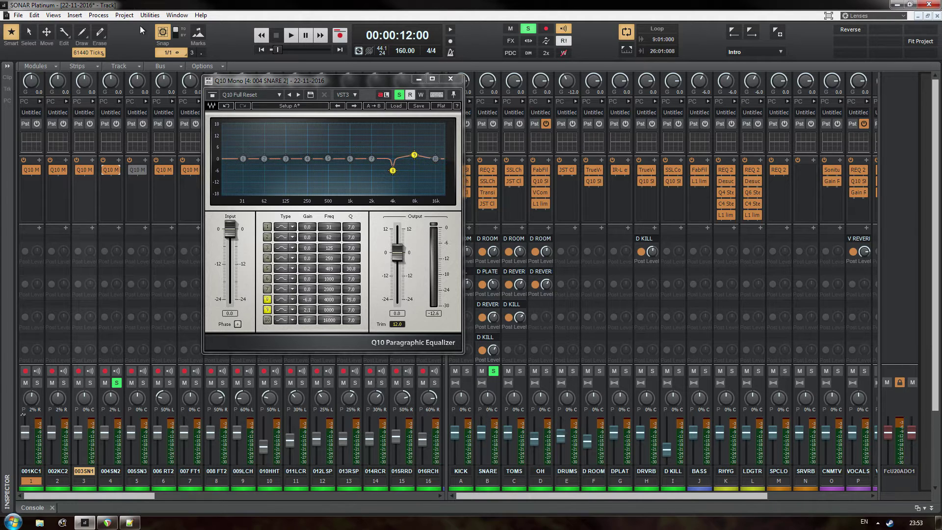
Play 004SN2 with its 4k cut band off and on, keep the cut, and close Q10
key(space)
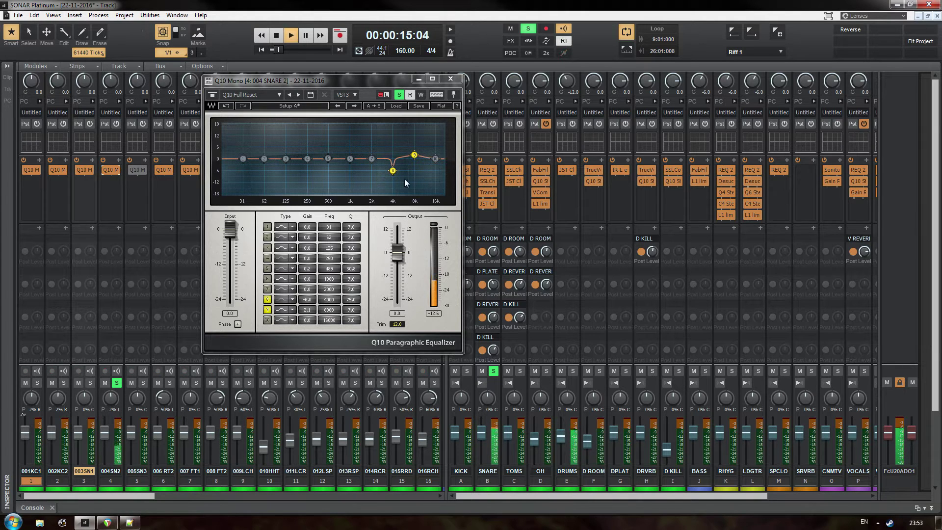
click(267, 301)
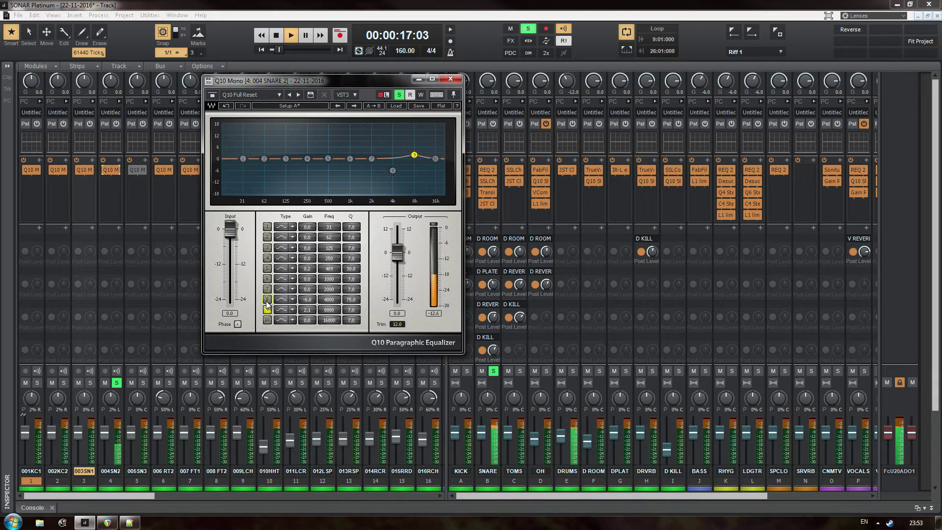
click(267, 302)
key(space)
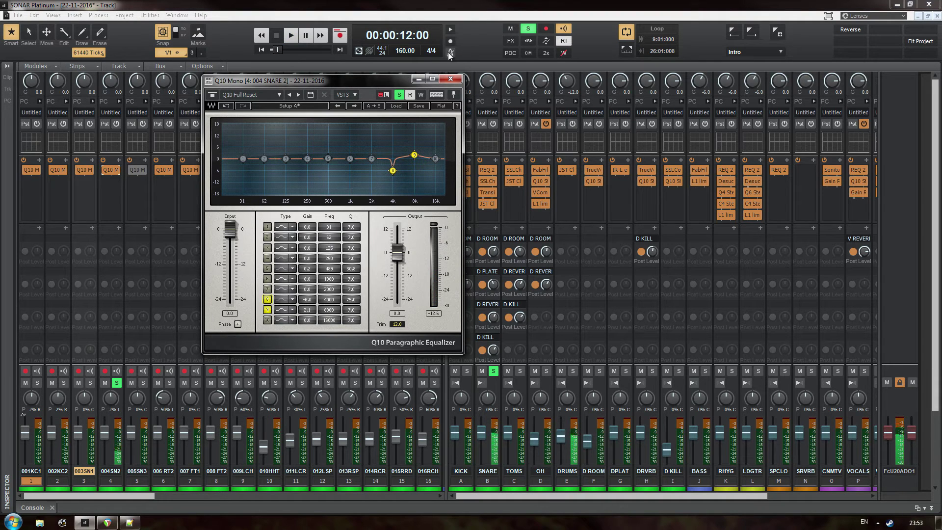
click(450, 79)
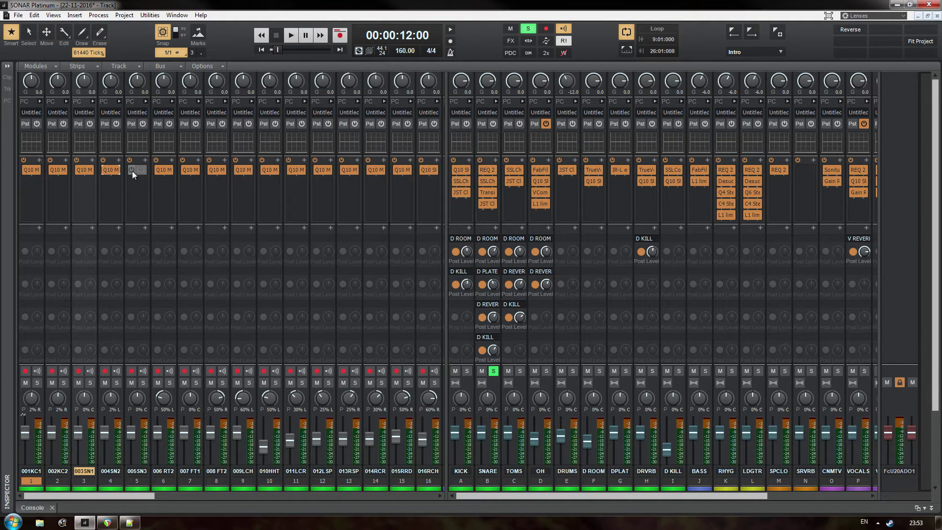
Enable the Q10 EQ on 005SN3, solo the track, and open the EQ window
click(132, 169)
click(143, 383)
click(141, 170)
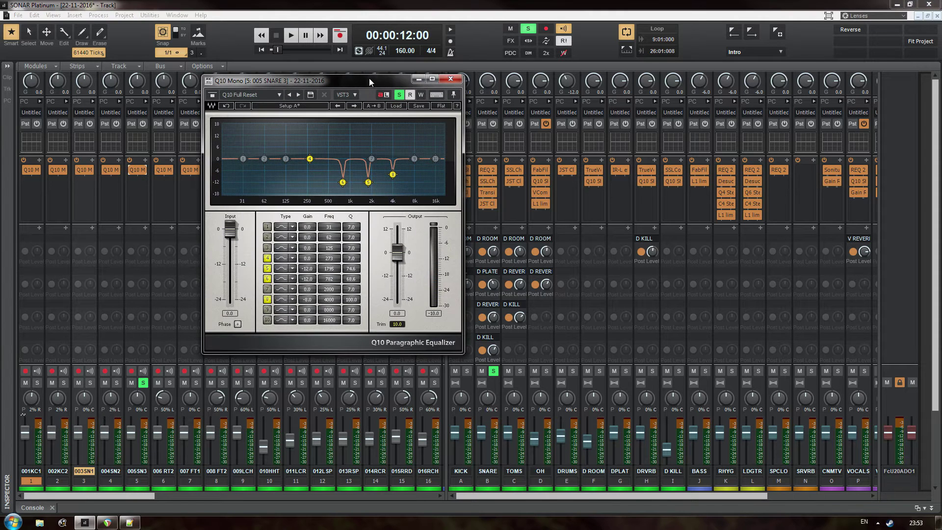
drag(369, 78, 293, 107)
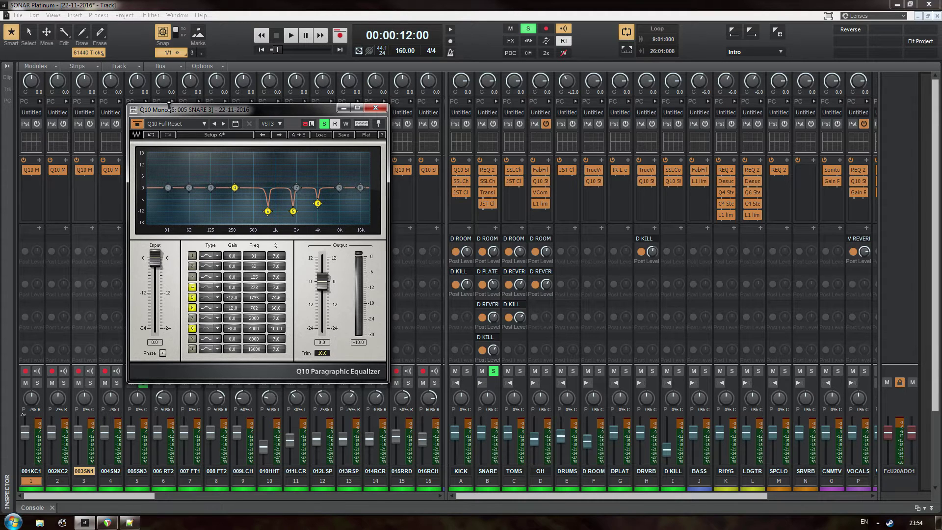
drag(204, 109, 210, 101)
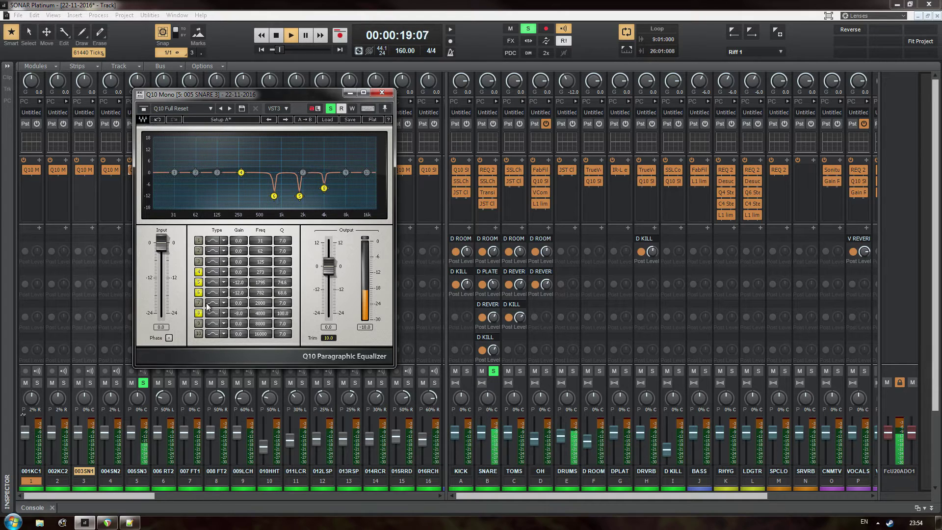
Compare 005SN3 with bands 4, 5, 6 and the 4k notch off and on, then close Q10
click(199, 283)
click(198, 283)
click(198, 272)
click(198, 272)
click(198, 293)
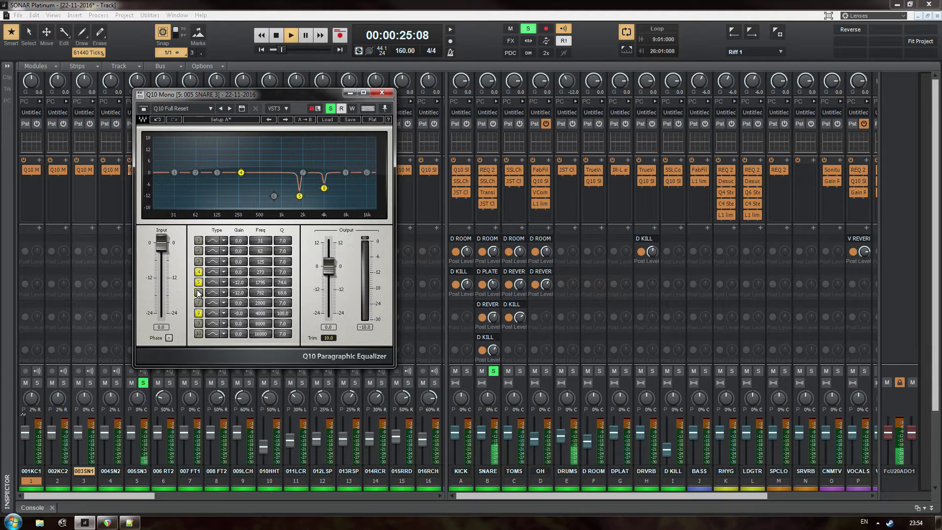
click(198, 293)
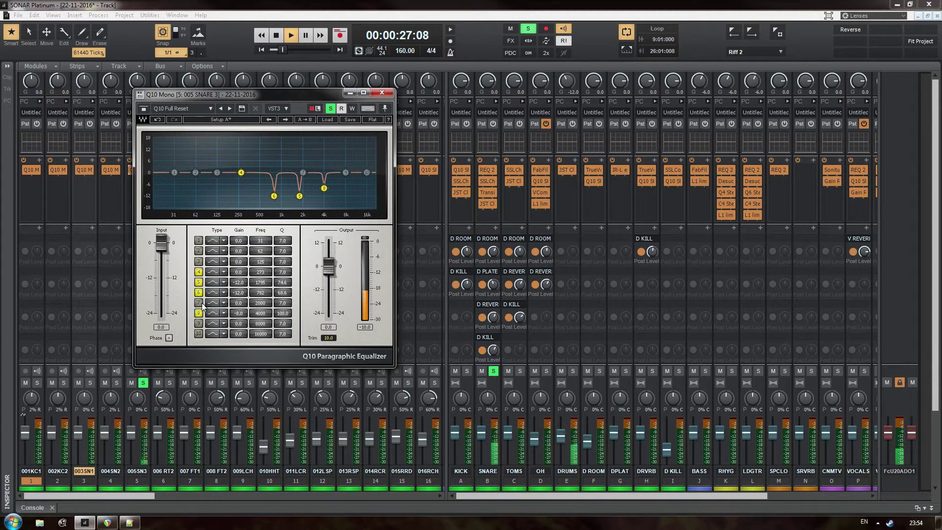
click(199, 313)
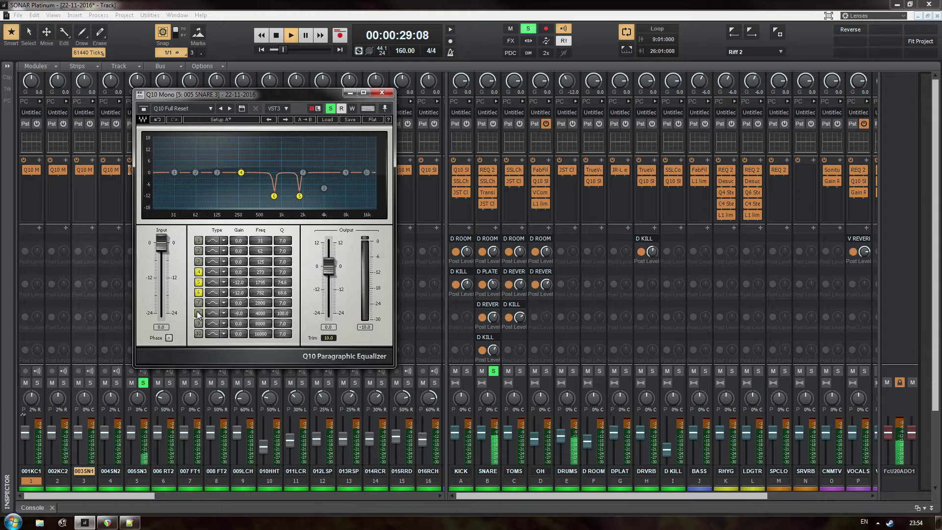
click(198, 314)
key(space)
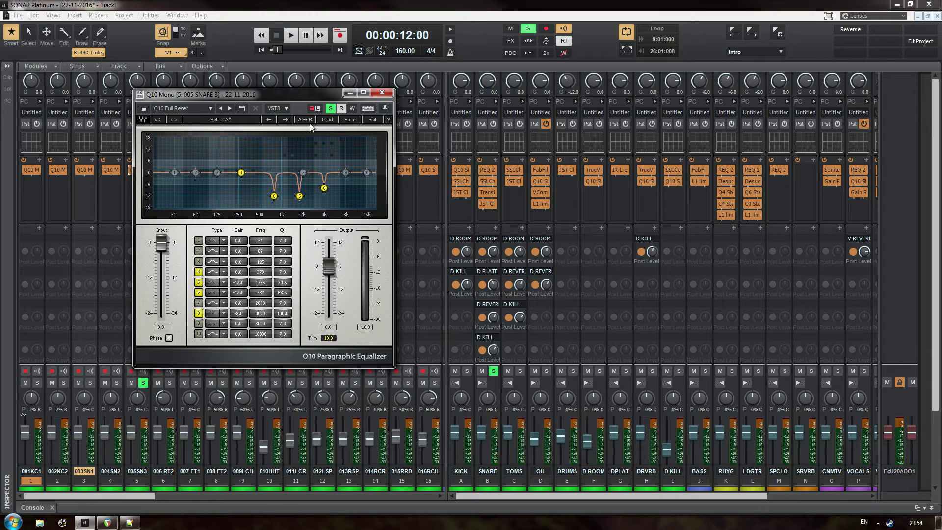
click(382, 93)
Unsolo 005SN3 and play the SNARE bus soloed
click(141, 384)
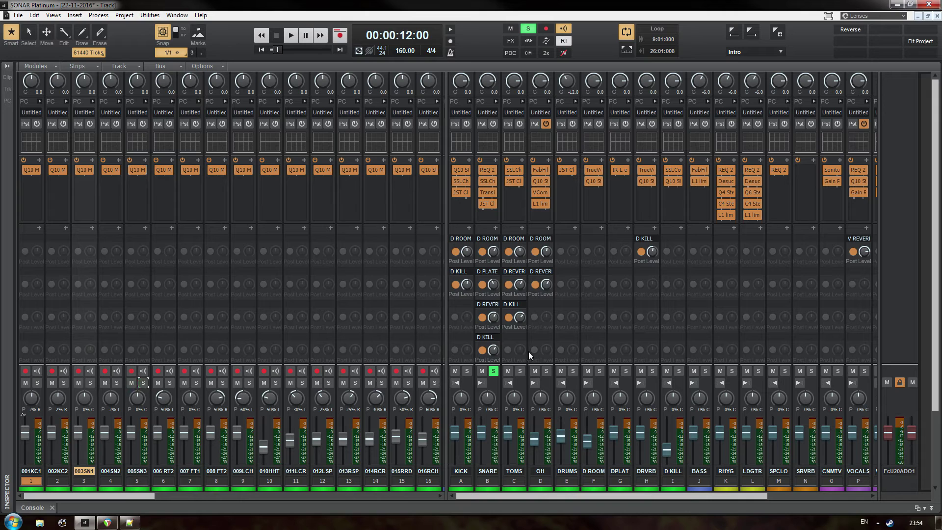
click(493, 371)
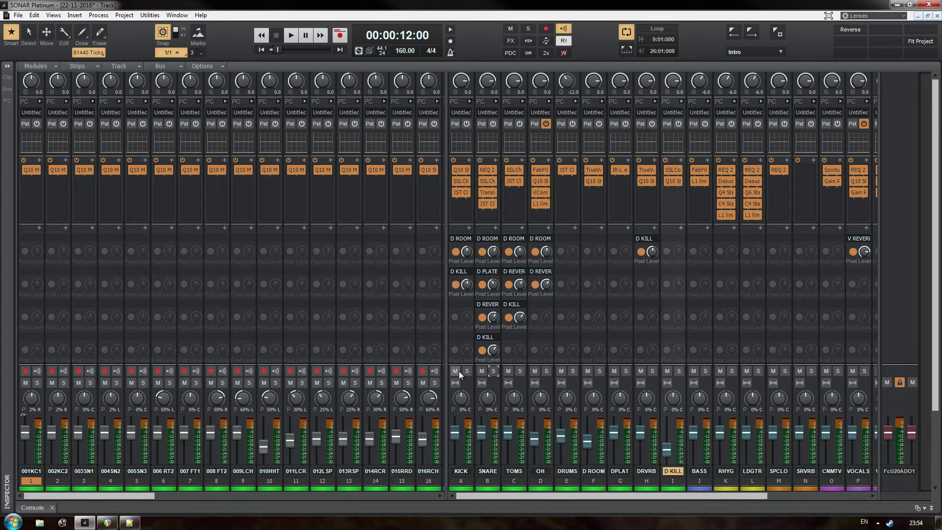
click(495, 371)
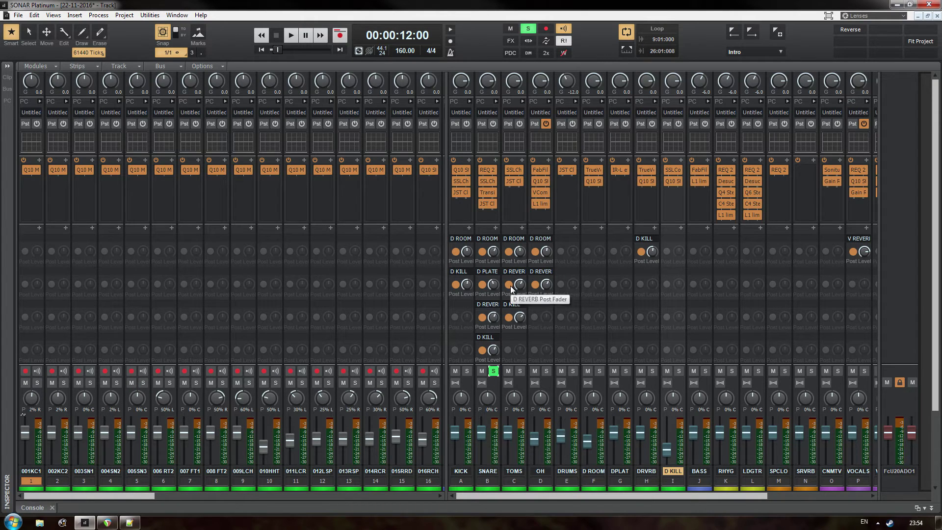
key(space)
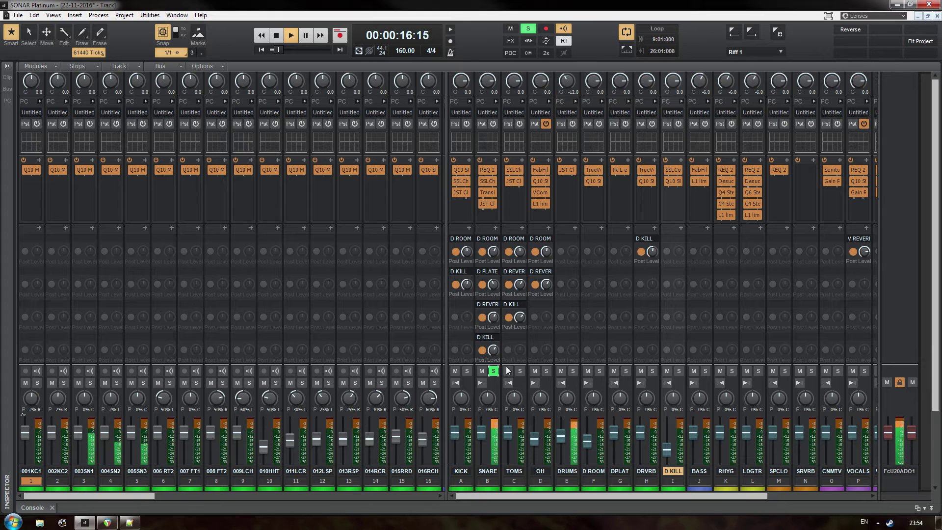
Audition the KICK bus with the snare, clear all solos, and switch to Track view
click(466, 371)
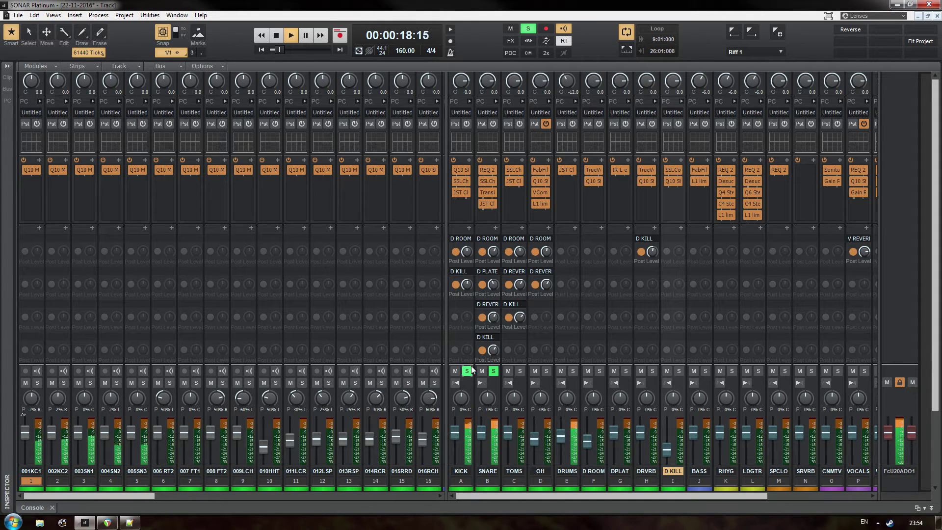
click(466, 370)
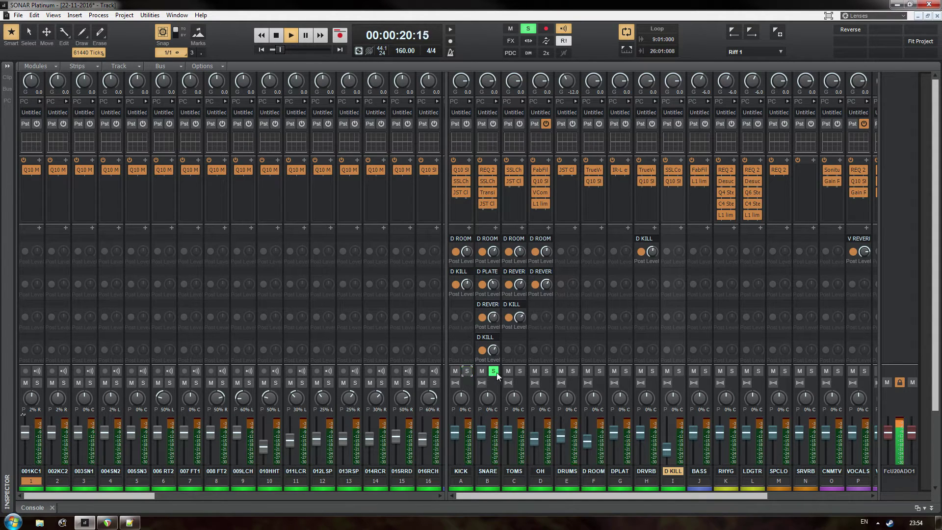
click(494, 371)
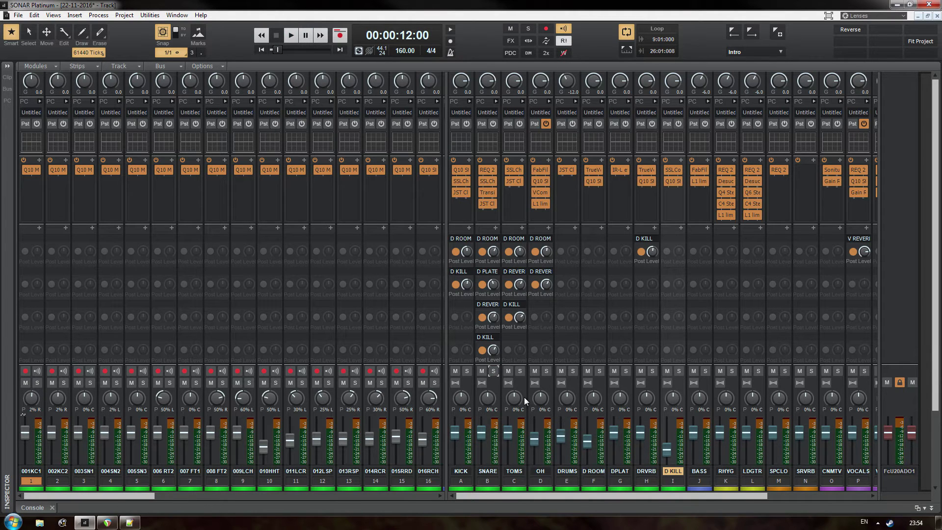
key(alt+1)
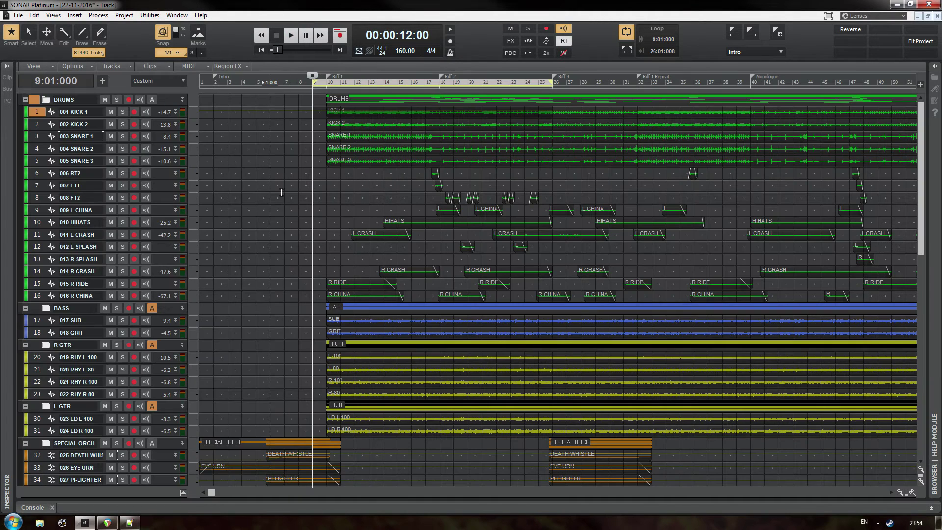
Select tom tracks RT2, FT1 and FT2, mark a time range across their clips, and return to the Console
drag(45, 180, 49, 201)
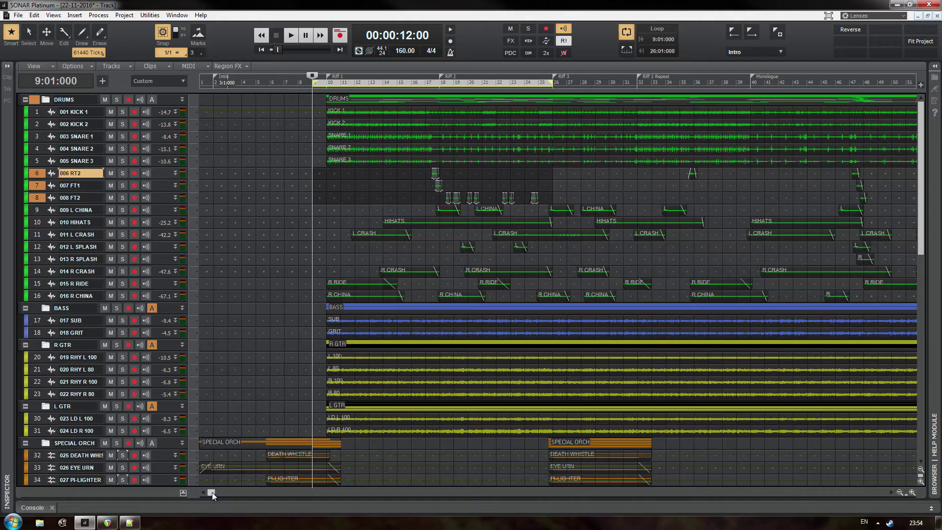
drag(212, 492, 510, 461)
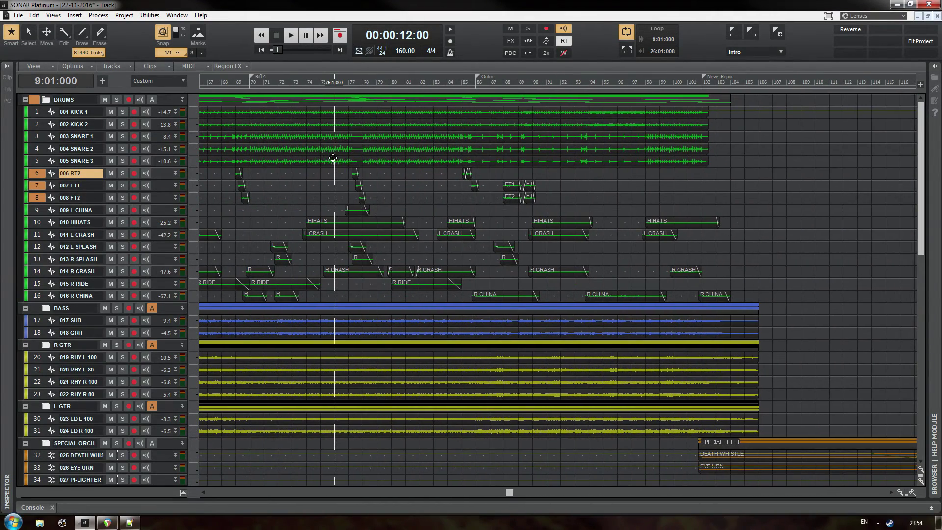
mouse_move(341, 173)
mouse_down()
mouse_move(559, 197)
mouse_move(338, 197)
mouse_move(582, 200)
mouse_move(552, 203)
mouse_up()
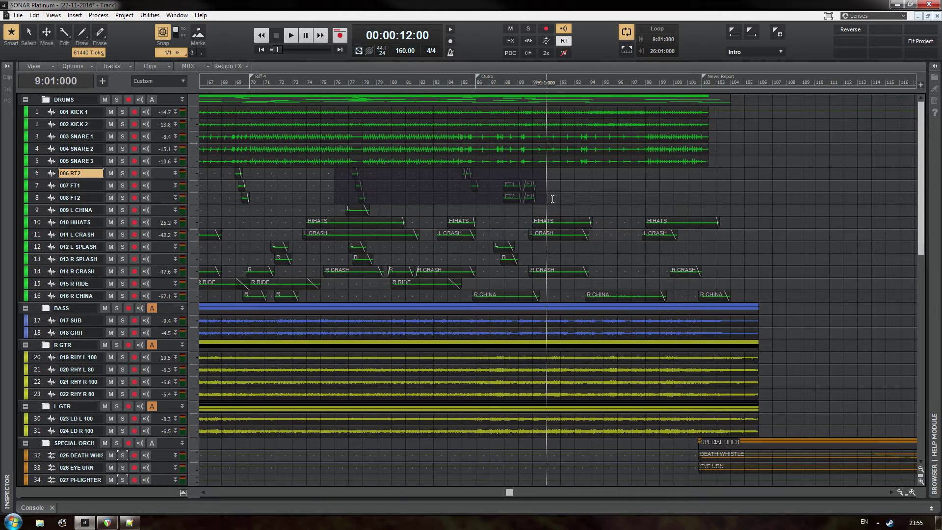
drag(552, 198, 344, 193)
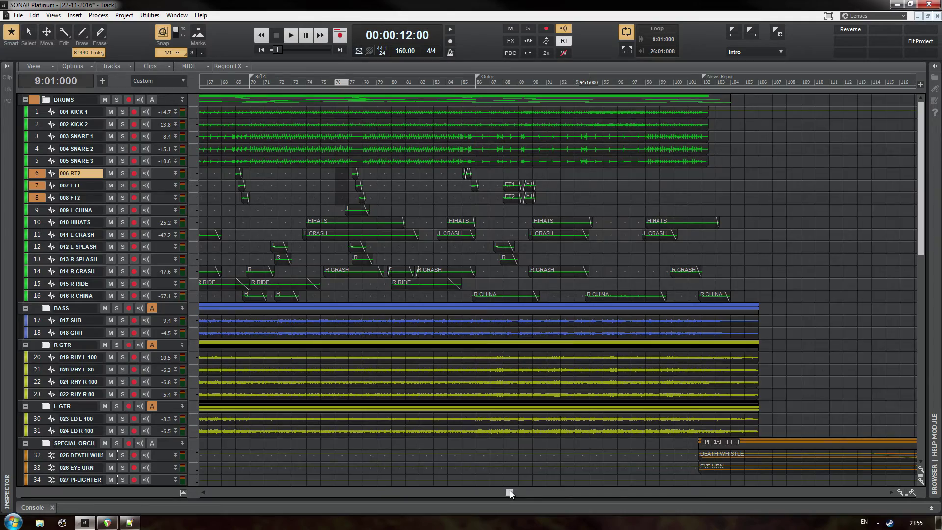
drag(510, 491, 236, 477)
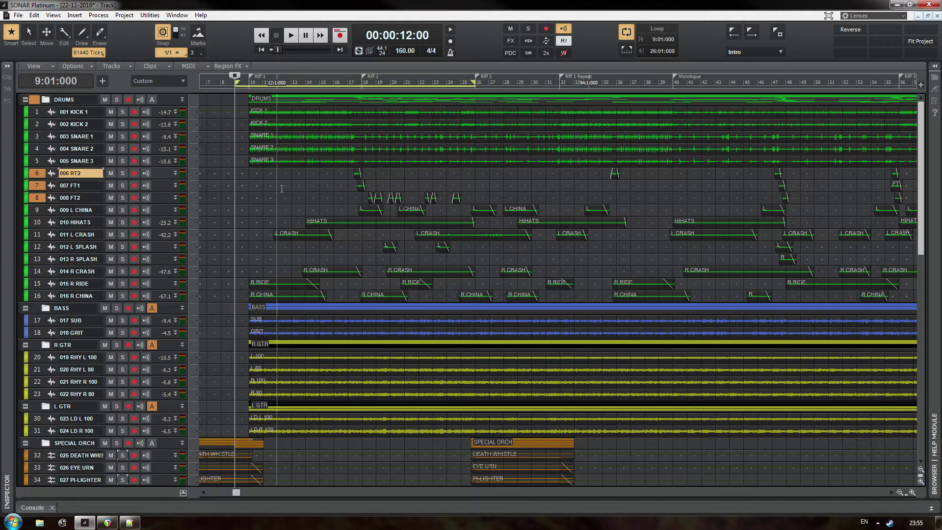
key(alt+2)
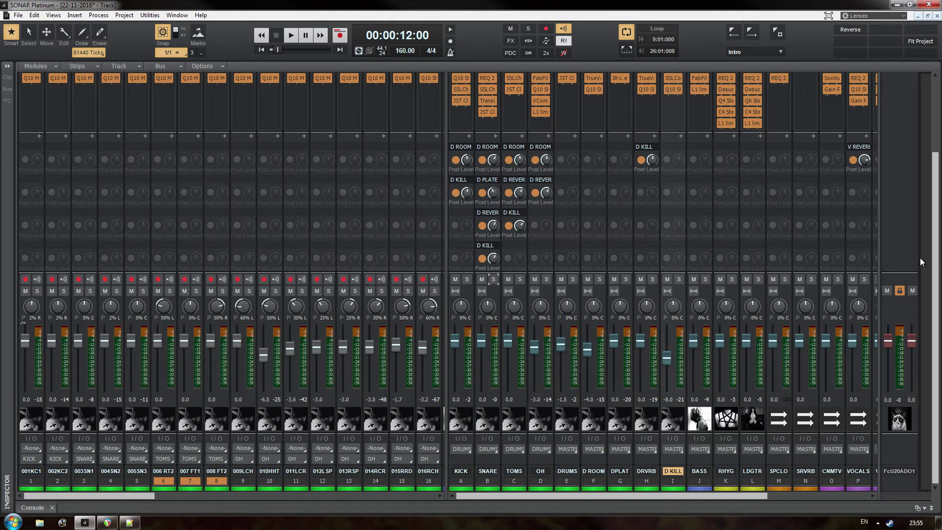
drag(935, 257, 935, 179)
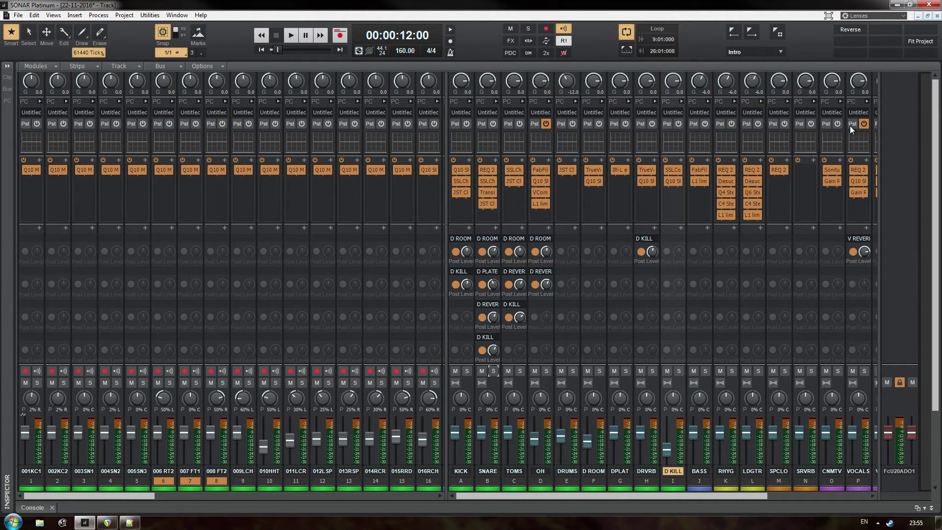
click(519, 169)
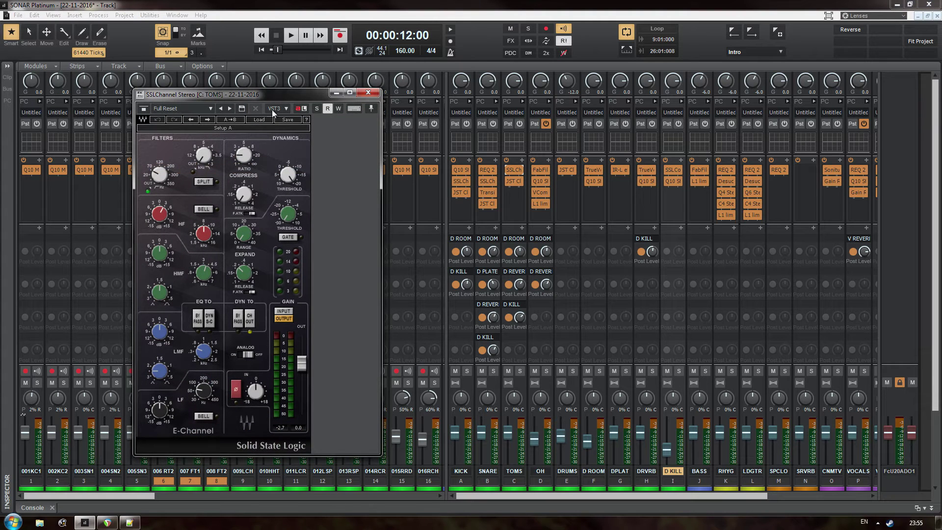
drag(205, 93, 327, 102)
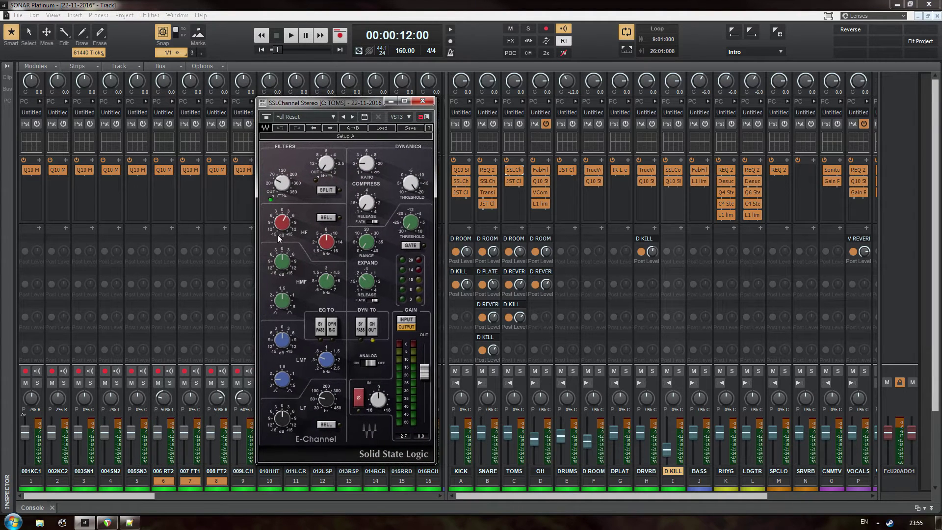
mouse_move(281, 226)
click(423, 101)
double_click(517, 180)
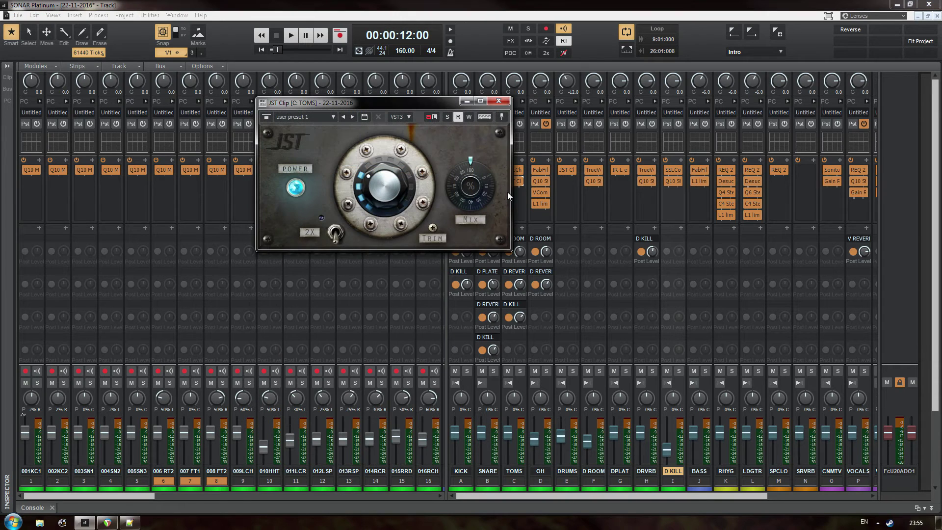
Close JST Clip and view the Q10 EQs of tom tracks 006 RT2, 007 FT1 and 008 FT2
click(499, 102)
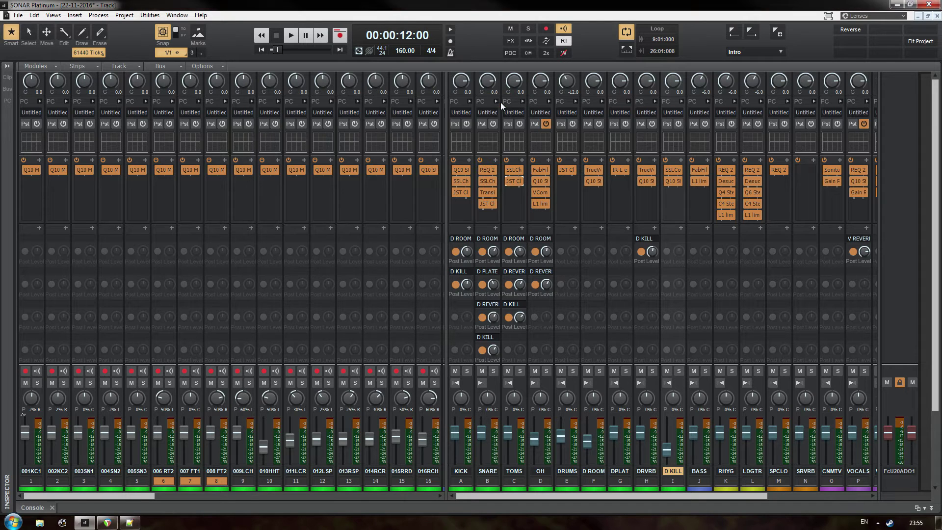
double_click(164, 169)
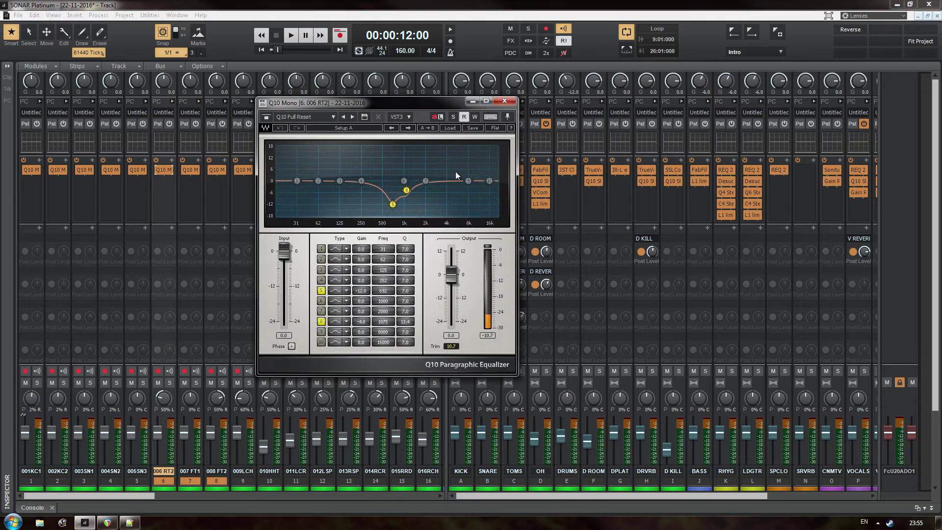
double_click(190, 169)
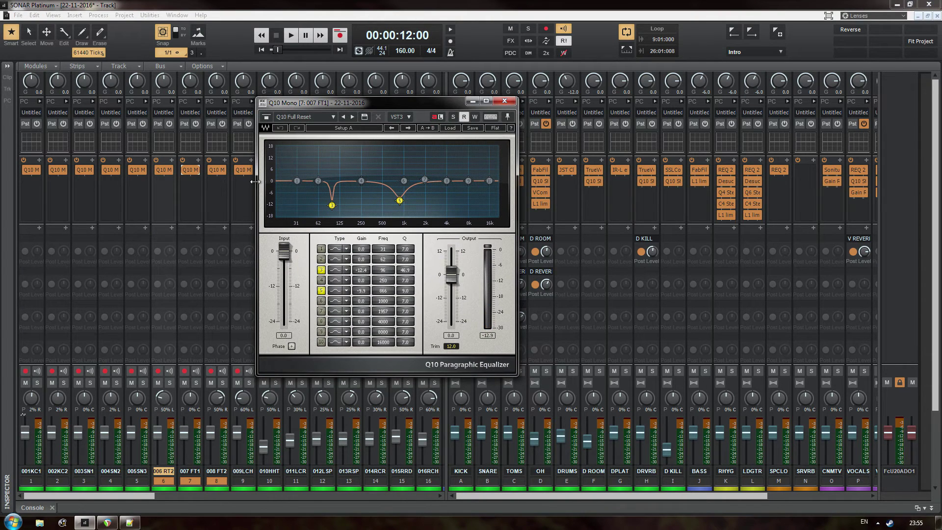
double_click(216, 169)
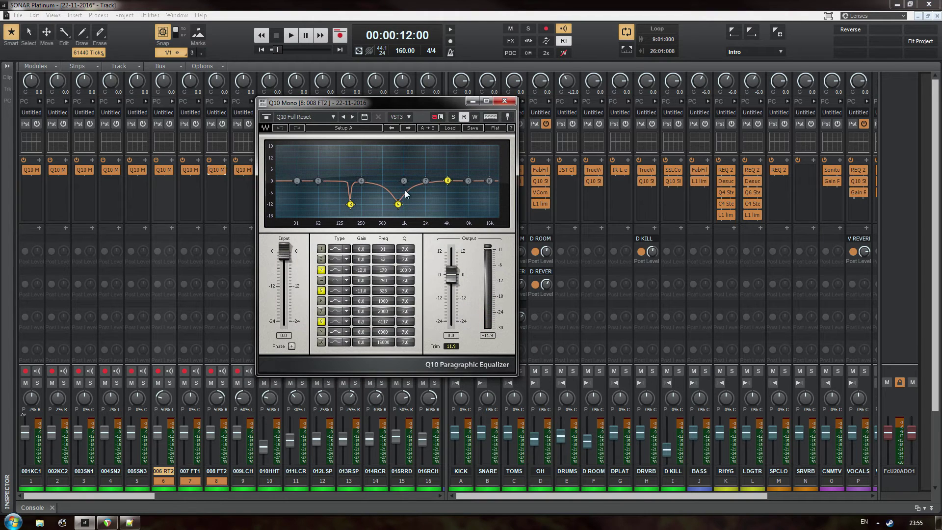
click(505, 102)
Solo the TOMS bus and set the loop around the FT2 tom clip near bar 56
click(520, 371)
key(alt+1)
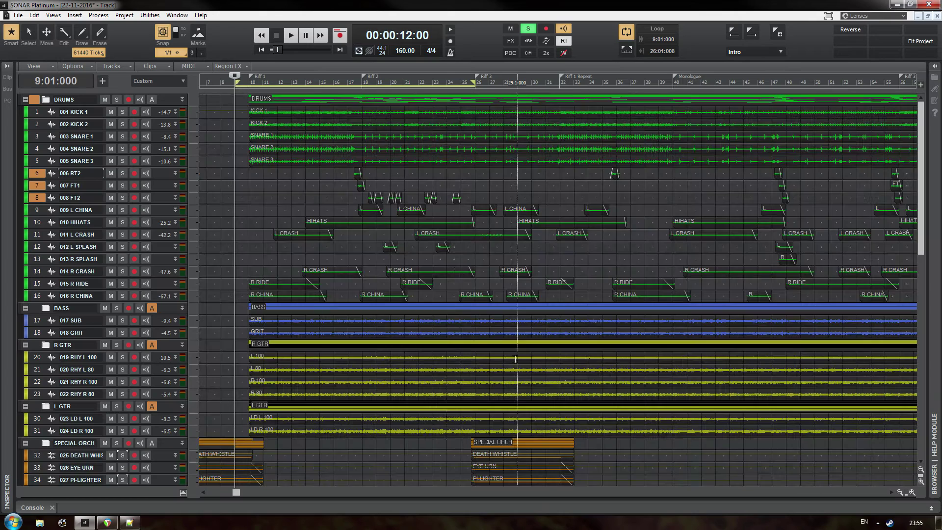
scroll(559, 200, right, 10)
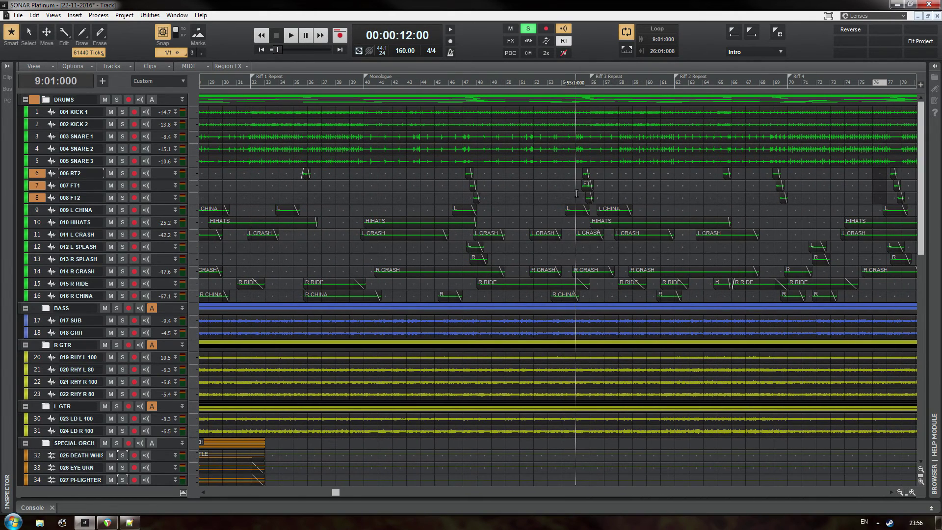
click(591, 195)
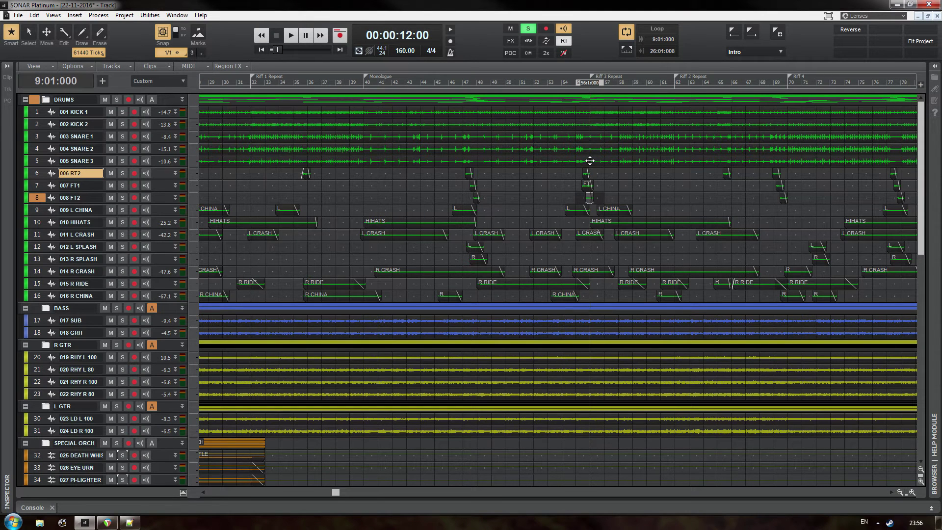
key(ctrl+shift+l)
Move the Now time to bar 55 and play the loop from the Console
key(alt+2)
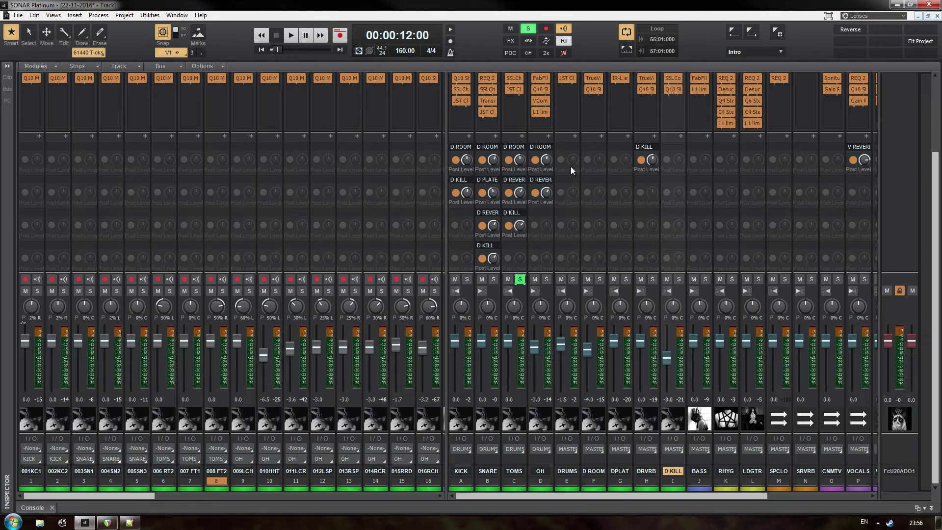
key(alt+1)
click(579, 211)
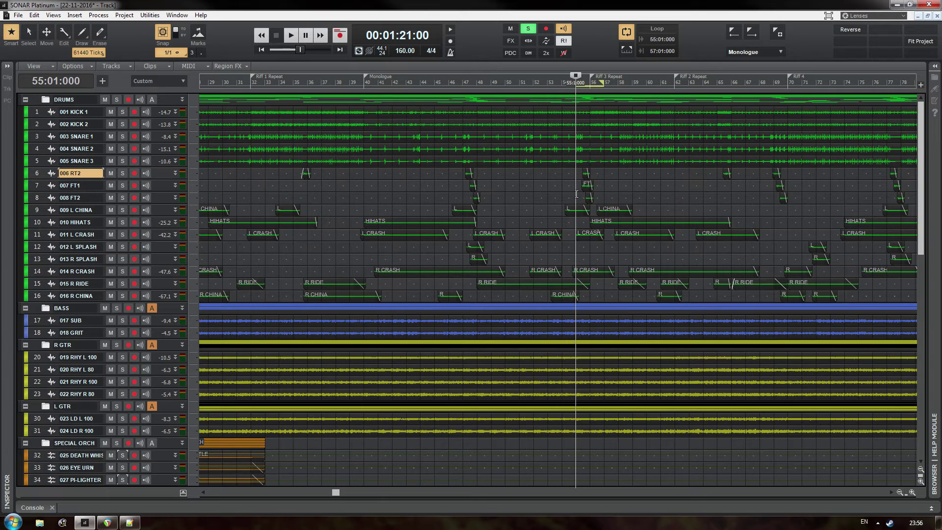
key(alt+2)
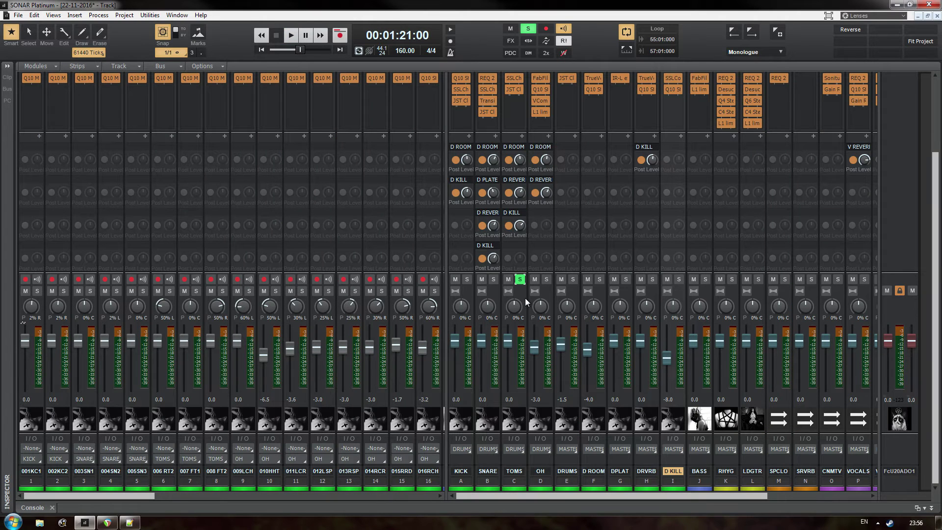
key(space)
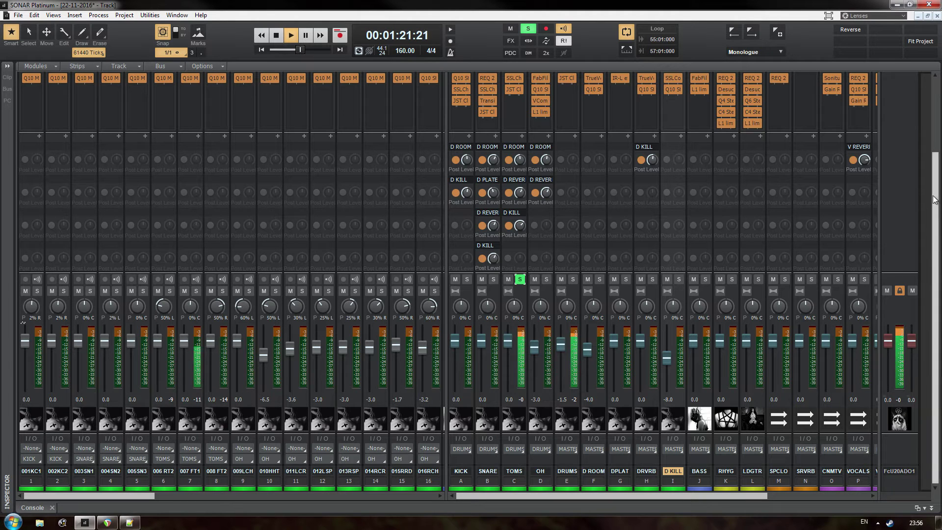
drag(933, 200, 934, 121)
key(space)
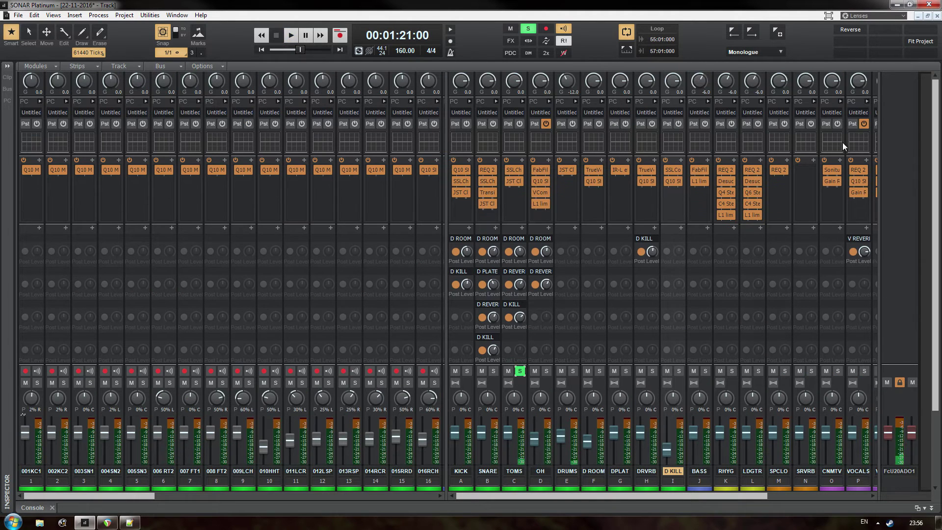
click(754, 143)
click(510, 171)
key(space)
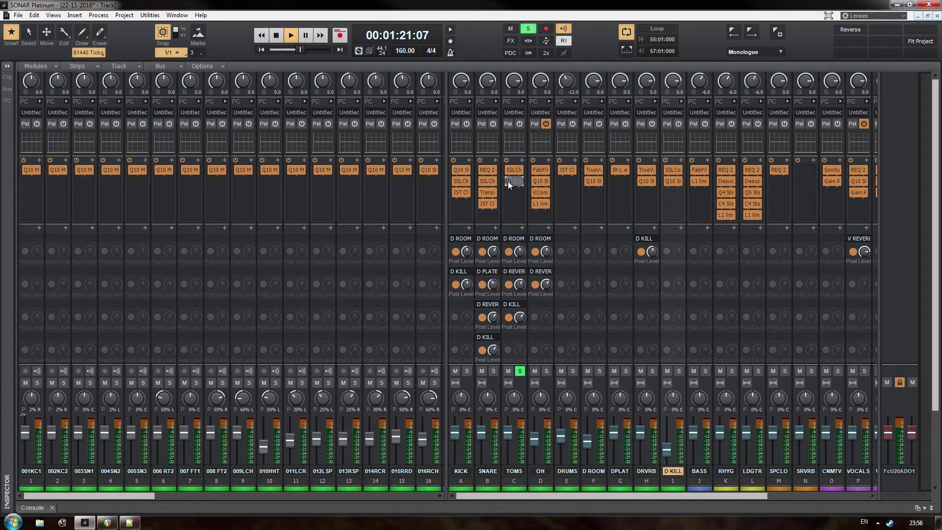
click(508, 181)
click(507, 169)
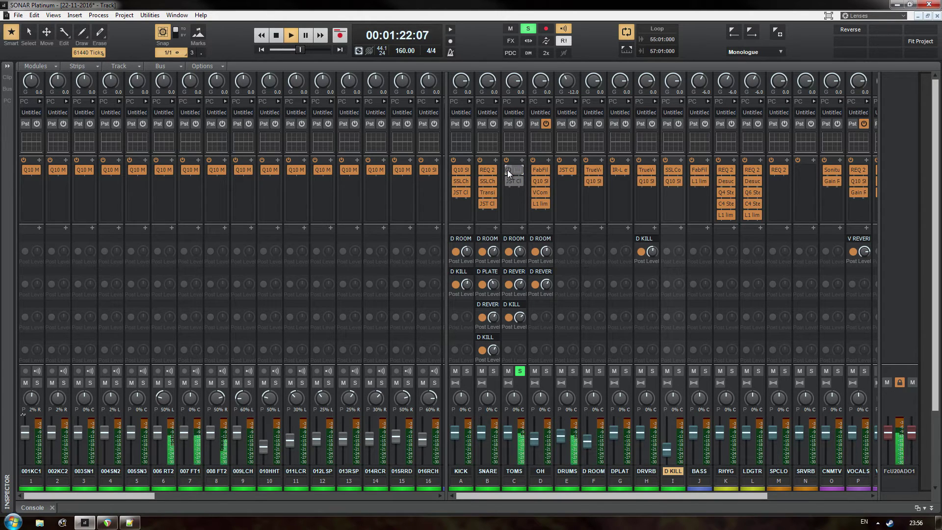
click(507, 169)
click(506, 182)
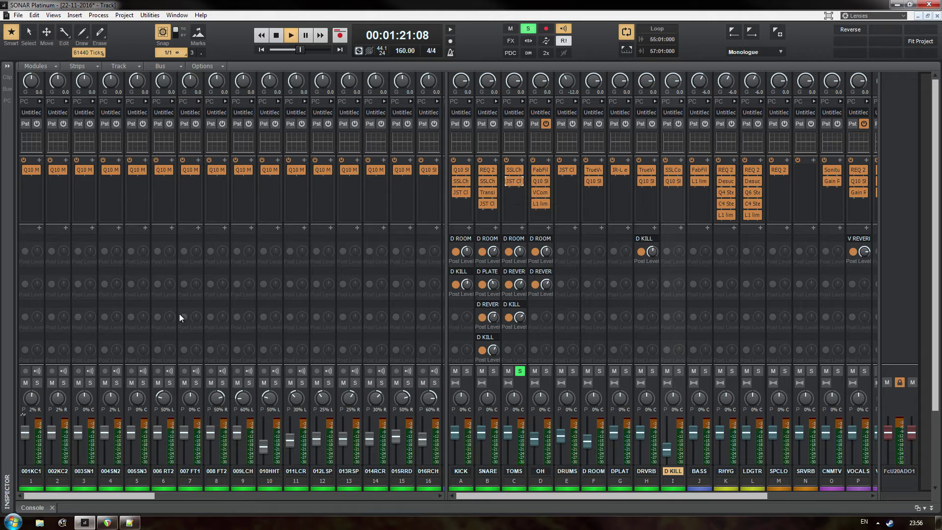
key(space)
key(w)
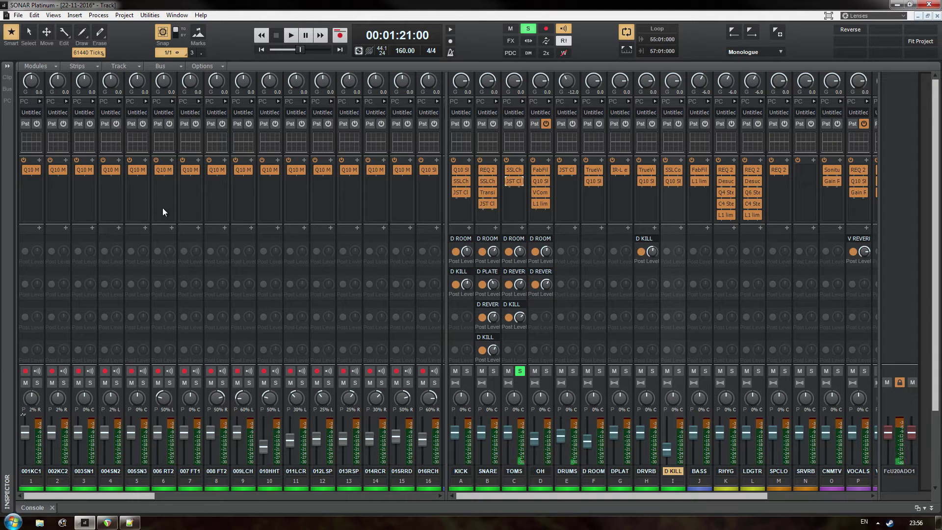
Audition the 006 RT2 Q10 EQ during looped playback, then stop and close it
double_click(164, 170)
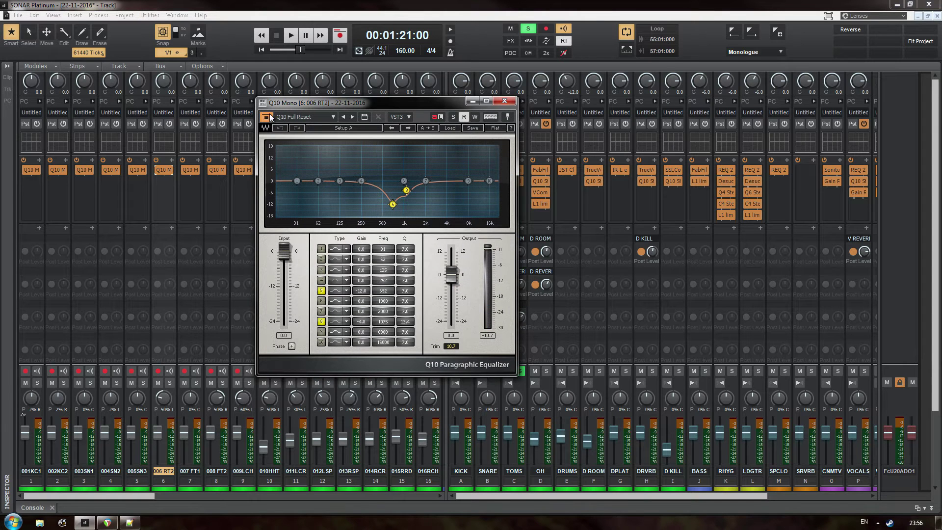
key(space)
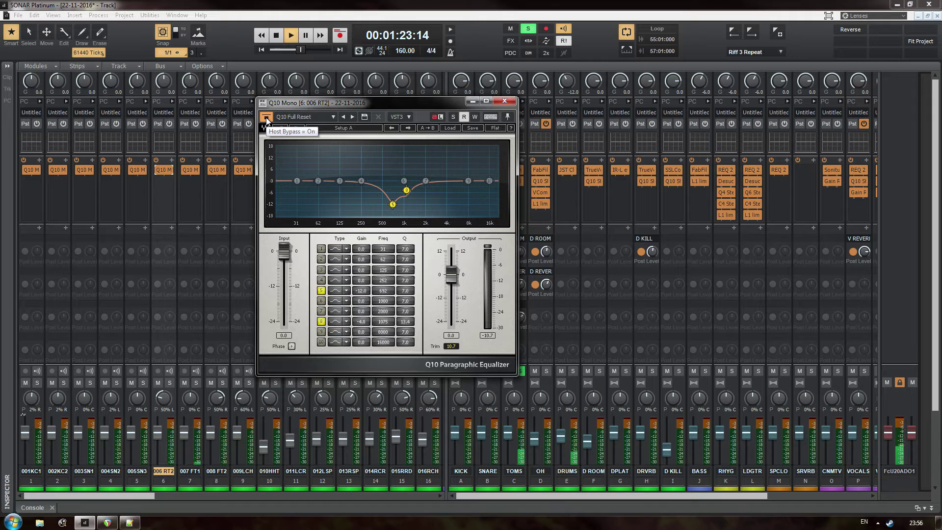
key(space)
key(space)
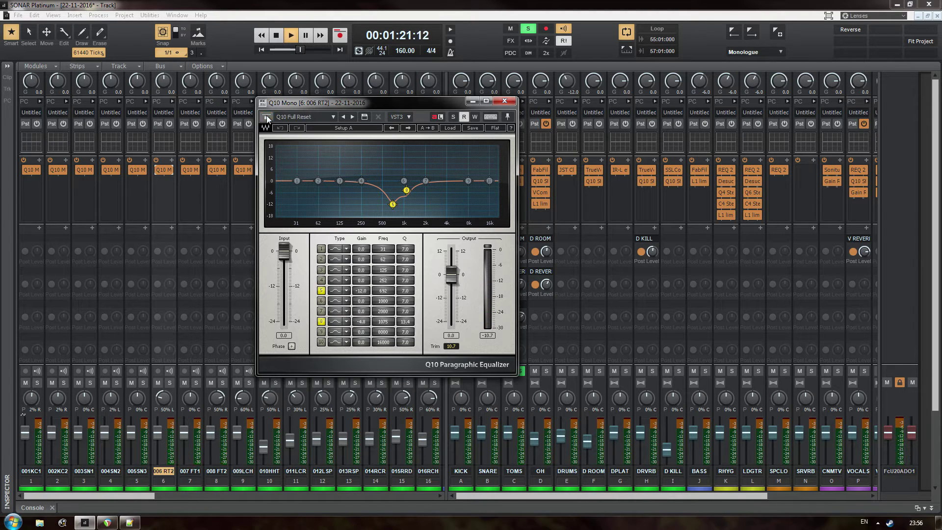
key(space)
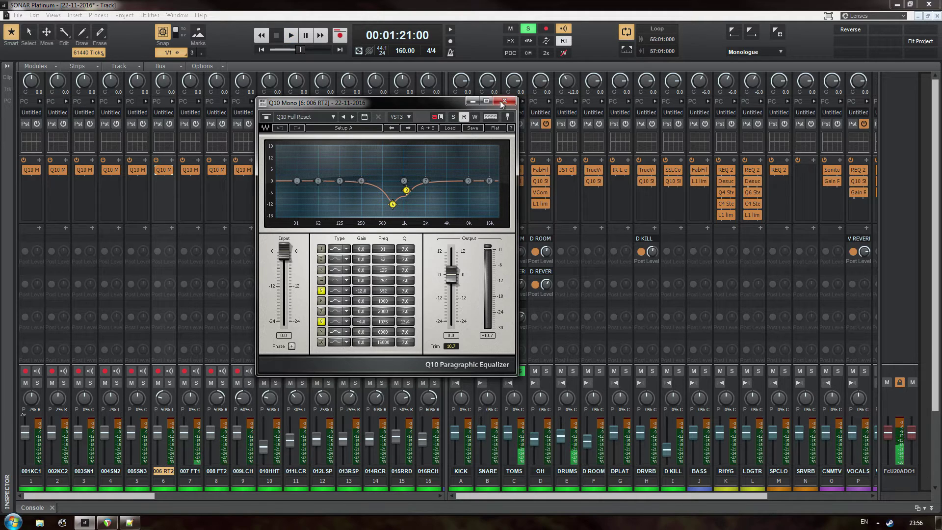
click(505, 102)
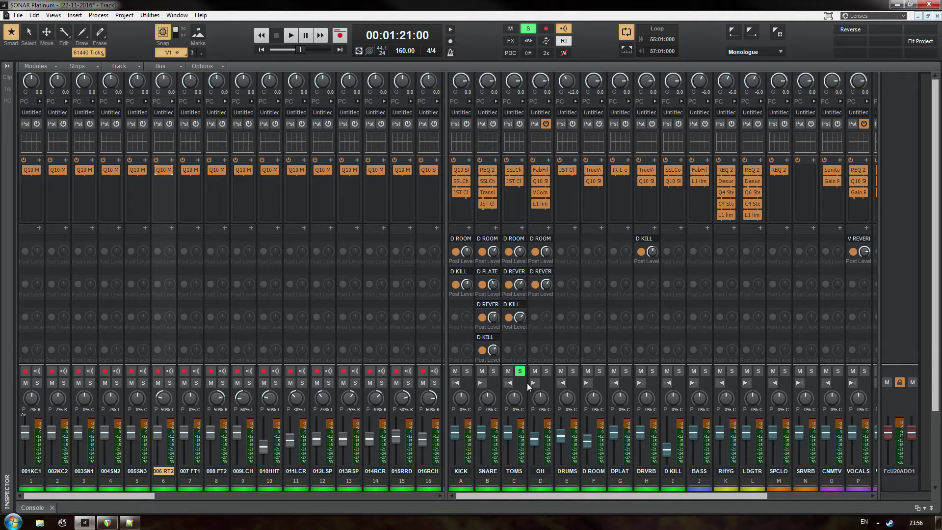
Unsolo the TOMS bus and select the cymbal strips 009LCH through 016RCH
click(520, 371)
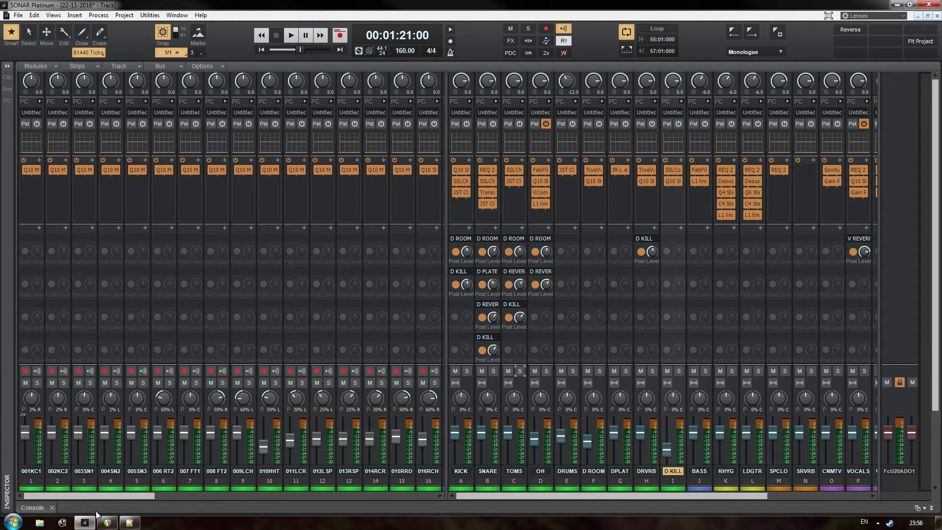
drag(101, 494, 128, 494)
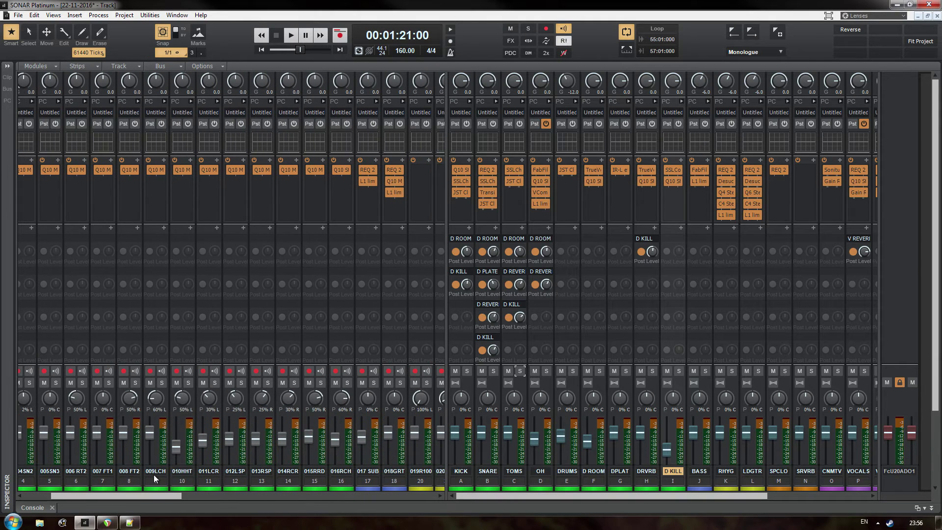
click(166, 481)
shift+click(343, 472)
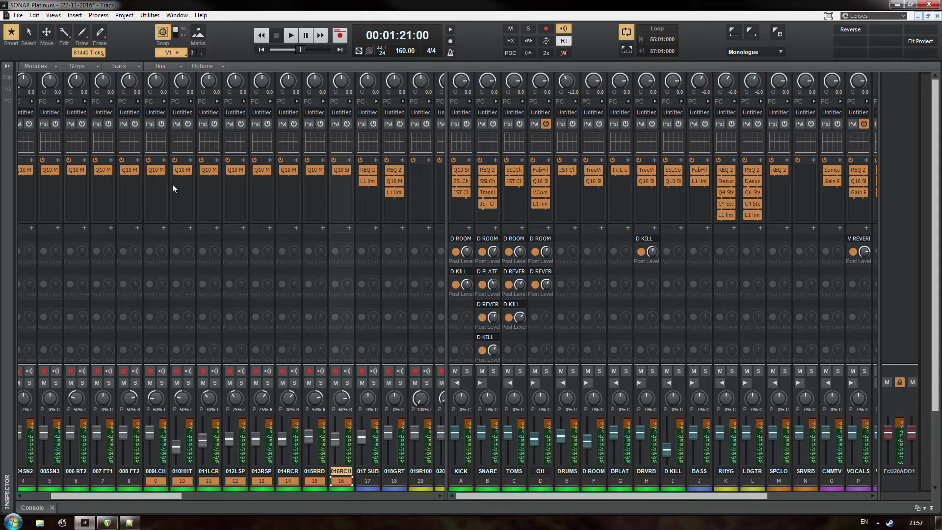
Inspect the Q10 EQ curves on 012 L SPLASH and 009 L CHINA, closing each afterwards
click(242, 170)
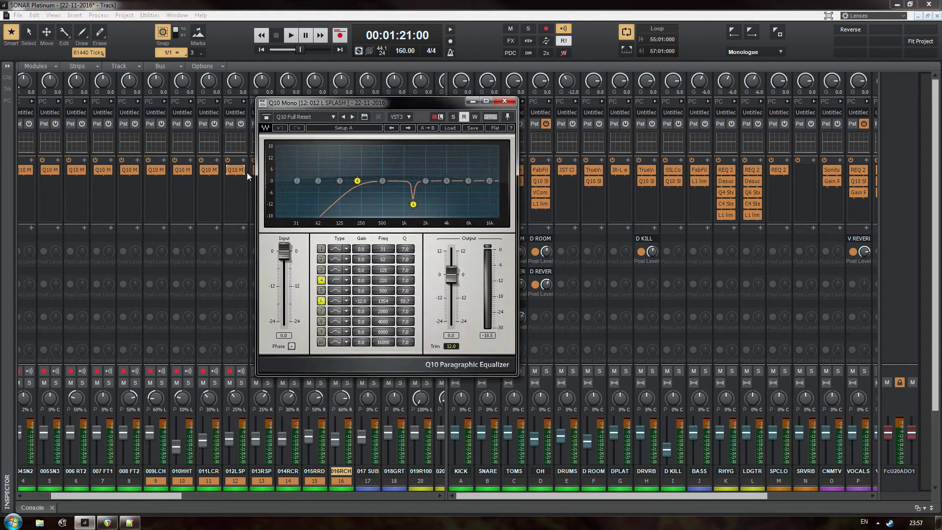
click(504, 102)
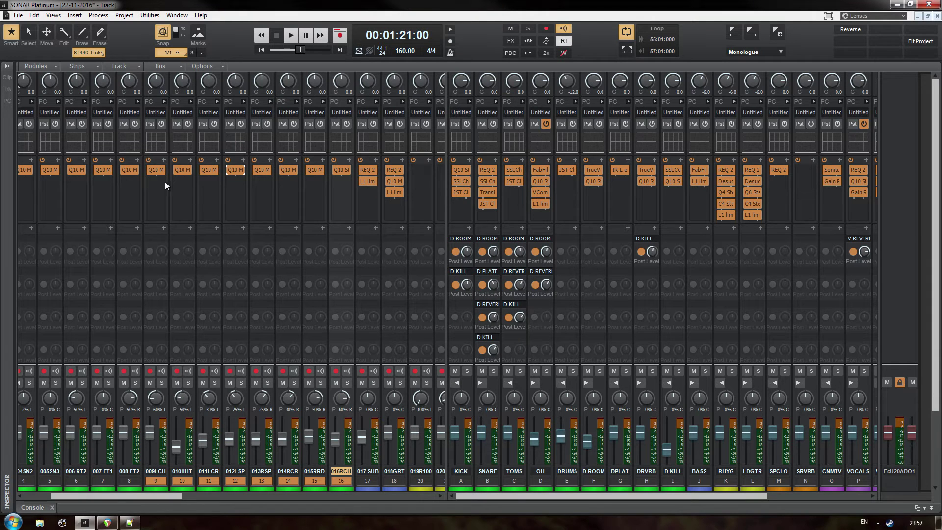
double_click(158, 170)
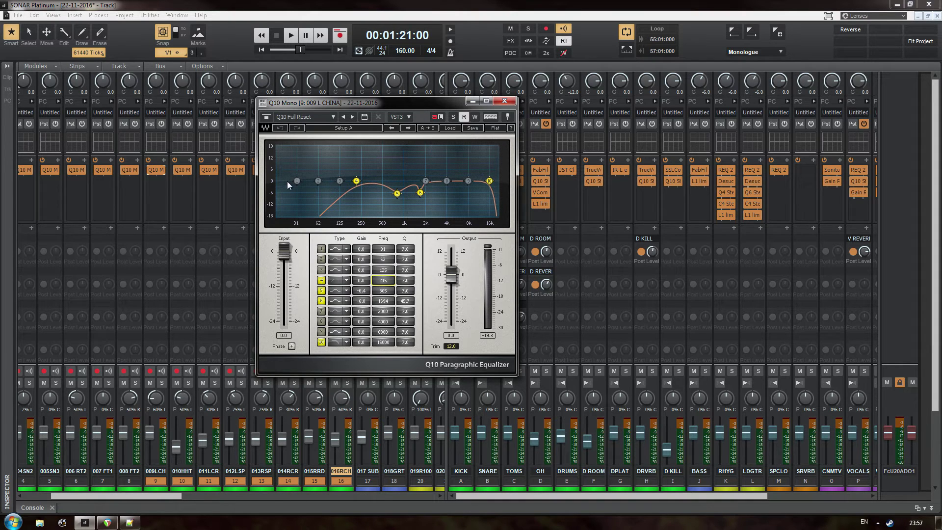
click(505, 102)
Inspect the OH overhead strip's Pro-Q 2 and Q10 EQ settings
click(546, 218)
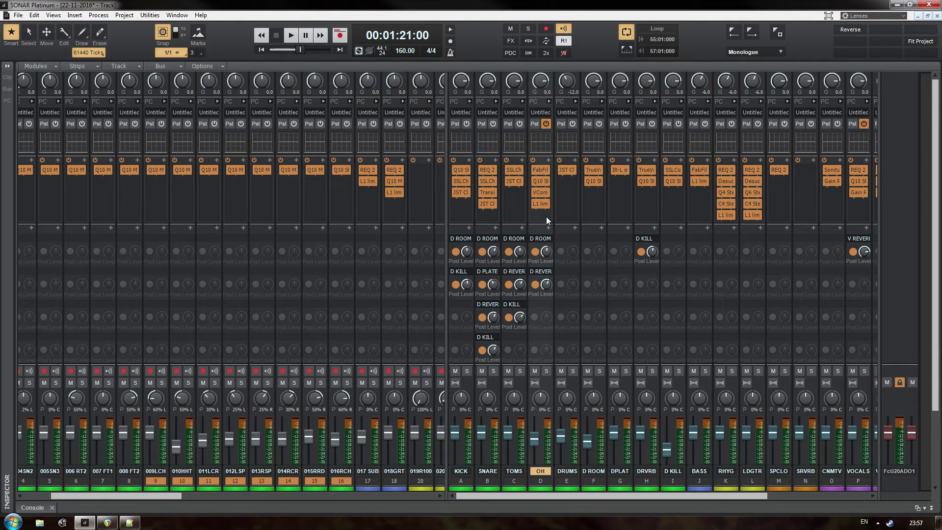
click(546, 172)
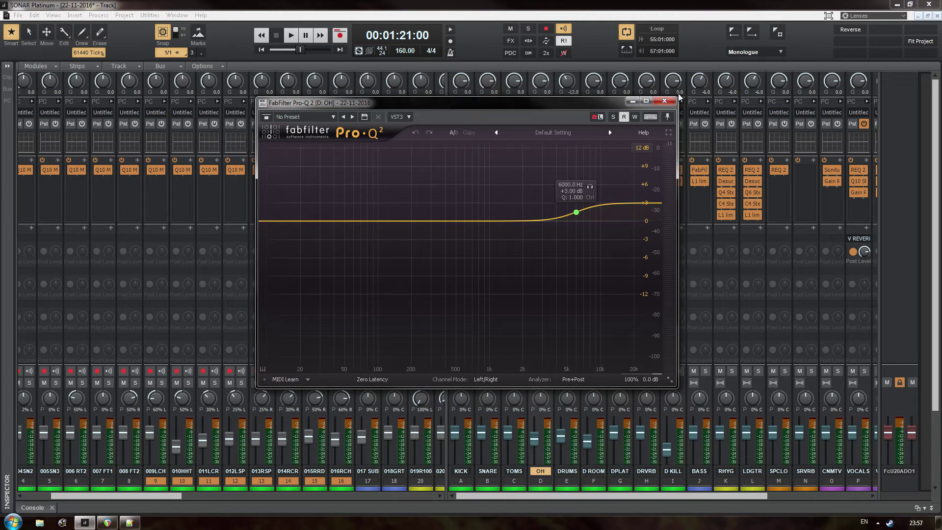
click(664, 100)
click(543, 181)
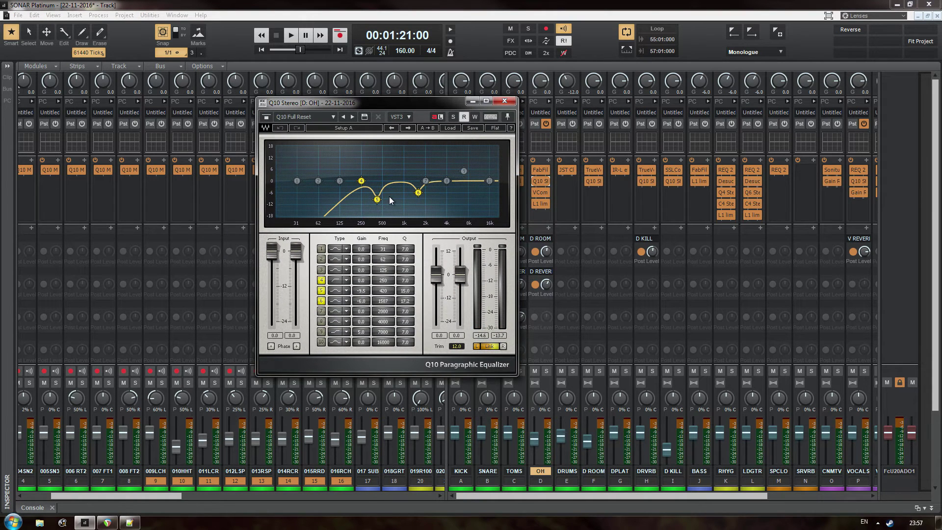
click(509, 101)
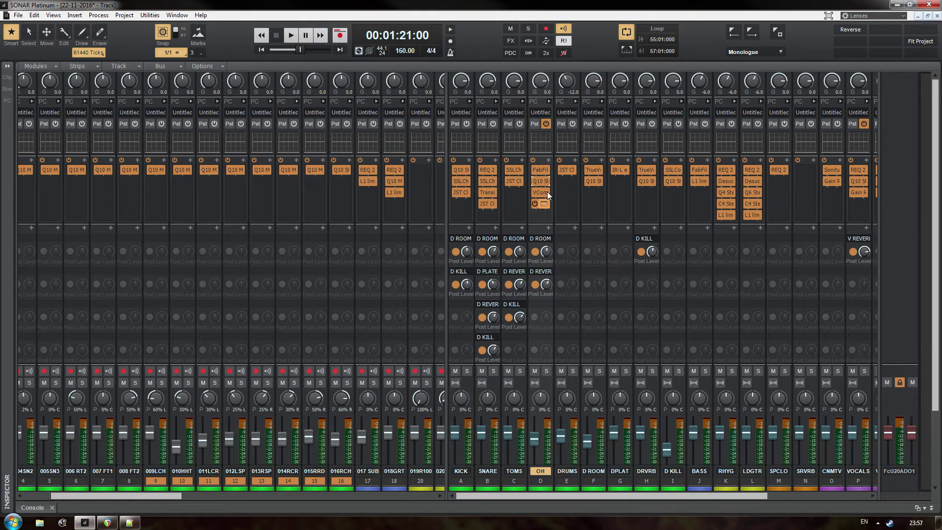
Check the OH VComp and L1 Limiter, then solo OH and show the track view
click(547, 189)
drag(379, 103, 420, 93)
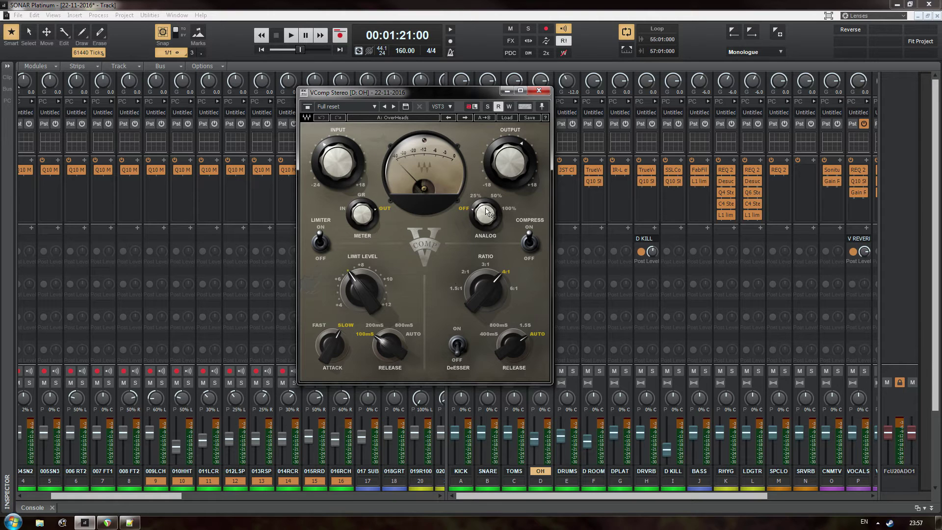
click(546, 91)
double_click(549, 207)
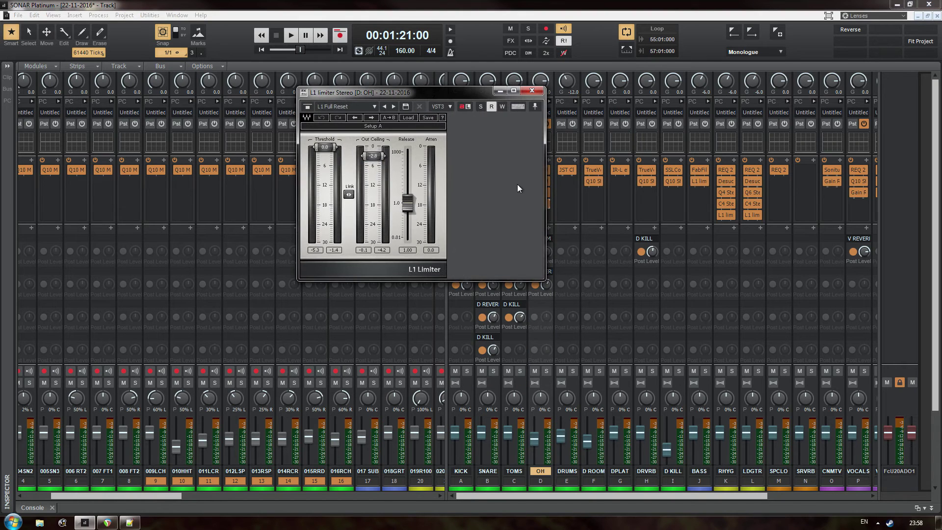
click(531, 91)
click(548, 371)
key(d)
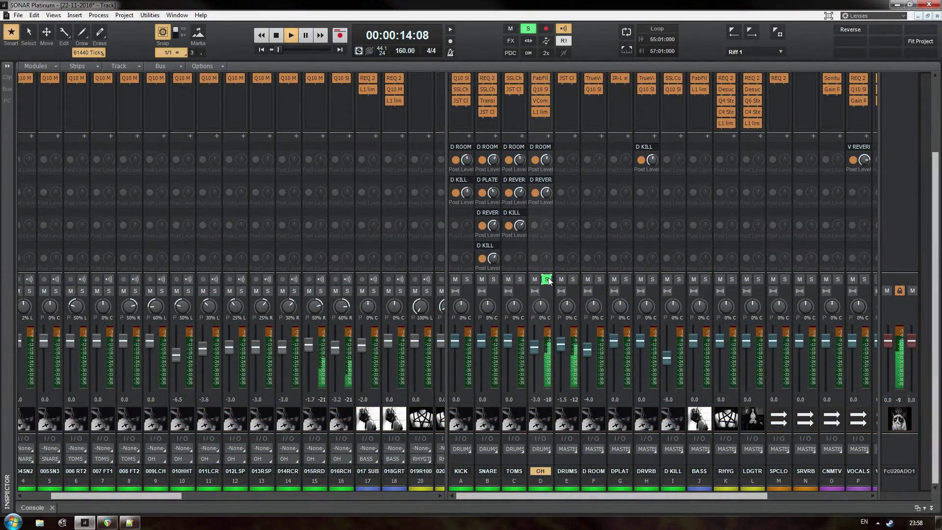
Bypass and re-enable VComp on the soloed OH track while listening, then stop playback at 00:00:13:15
drag(934, 231, 910, 174)
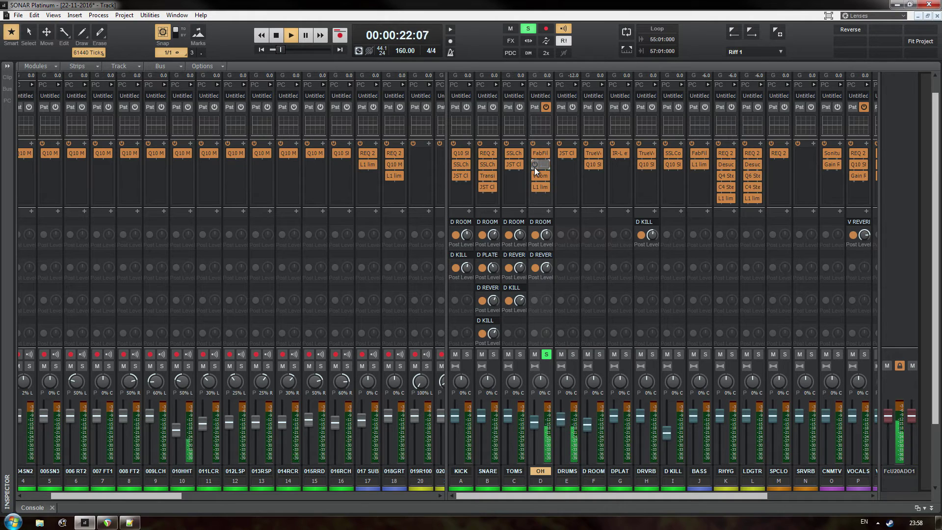
drag(535, 167, 534, 175)
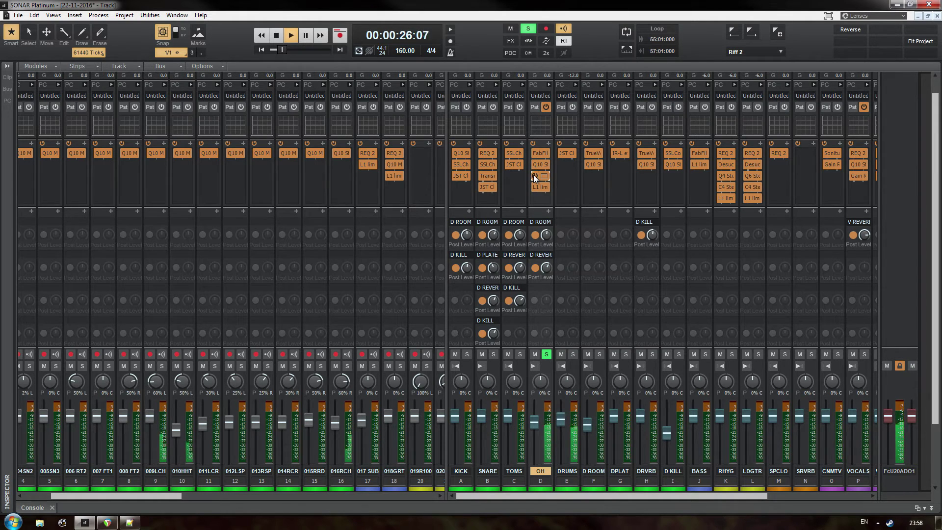
click(535, 175)
click(534, 174)
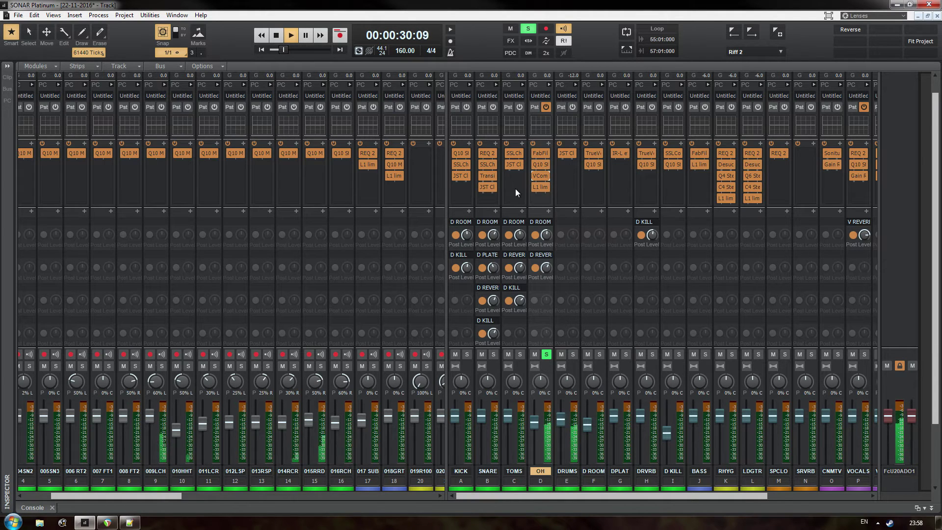
key(space)
key(alt+2)
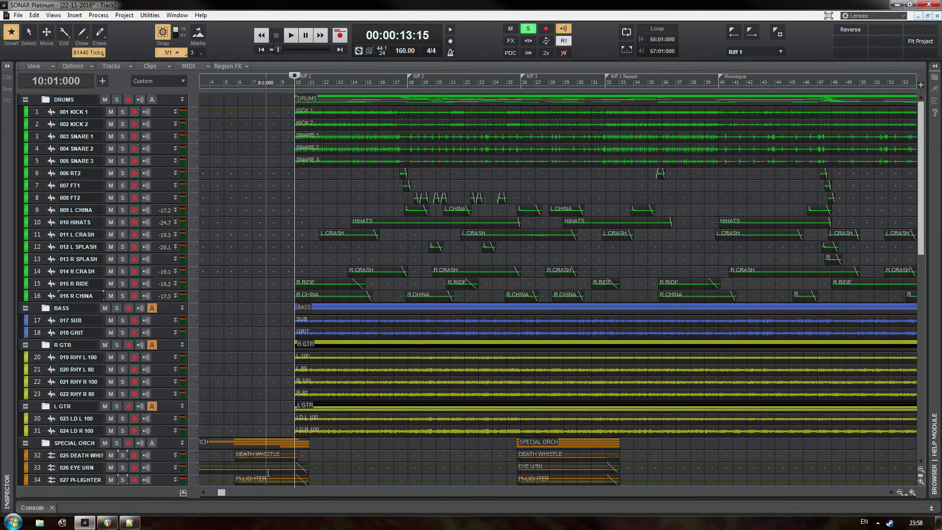
Loop the R RIDE clip from bar 48 to bar 56
drag(226, 492, 307, 492)
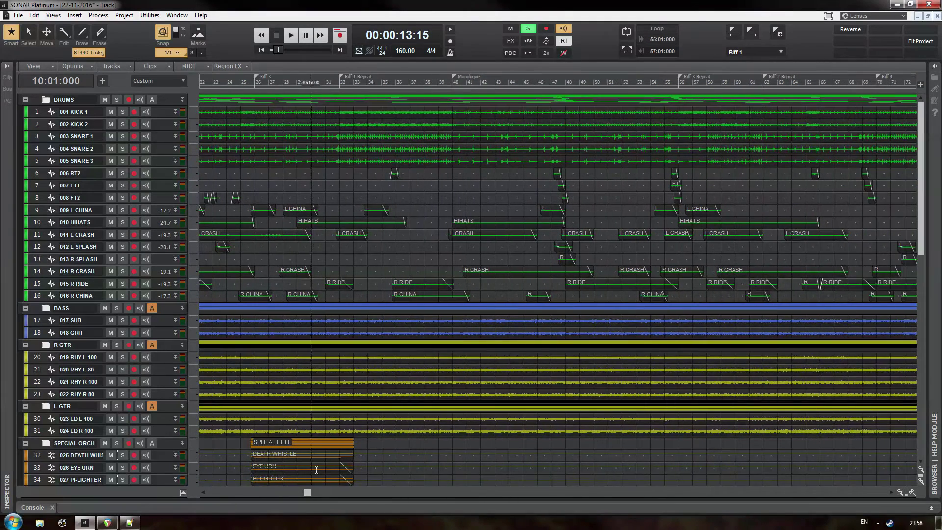
click(617, 282)
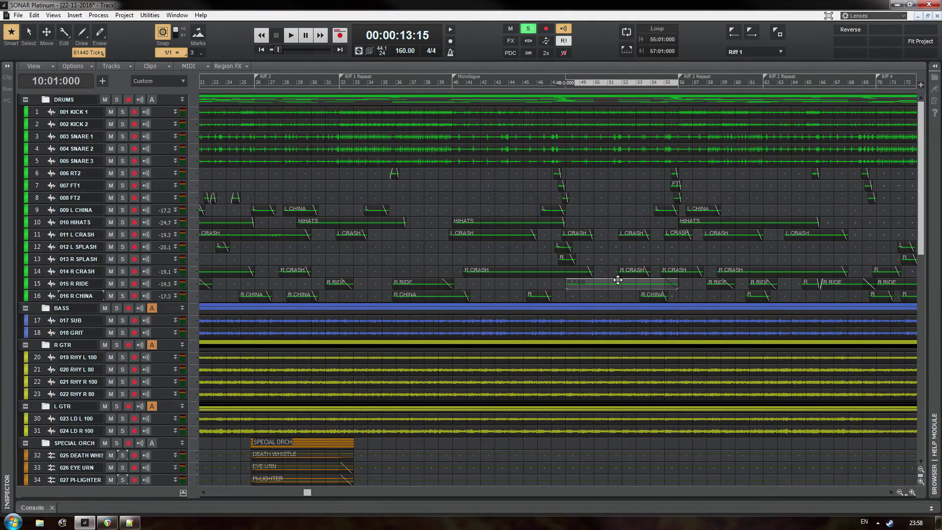
click(625, 32)
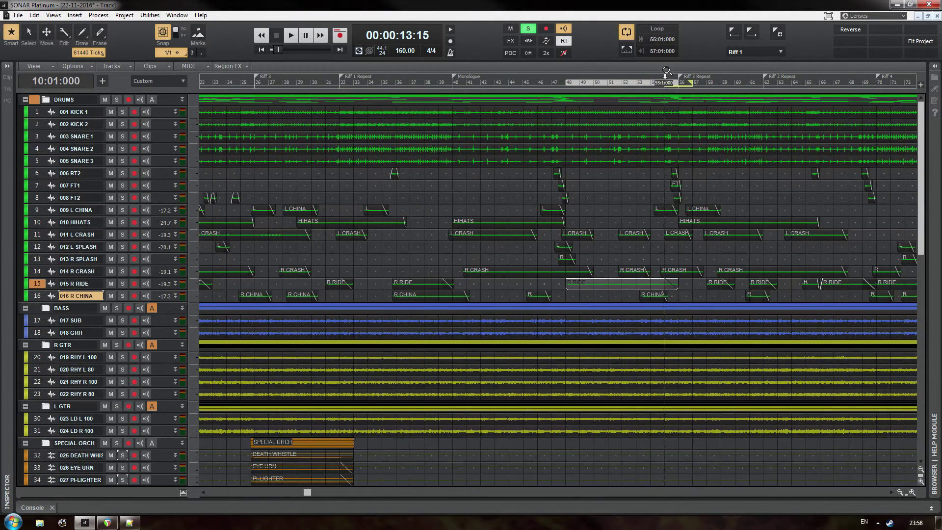
drag(593, 83, 566, 83)
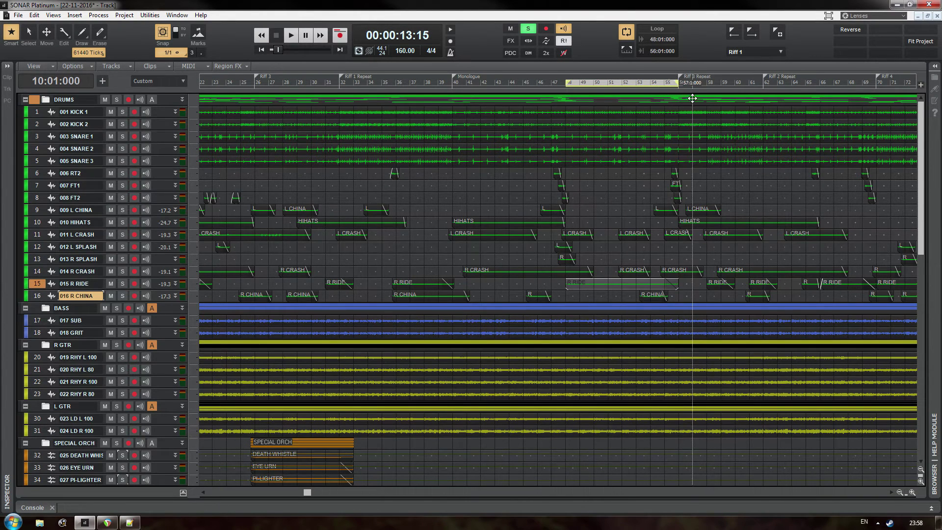
drag(692, 82, 678, 82)
Open the 015 R RIDE Q10 EQ and play the loop from bar 48
key(alt+2)
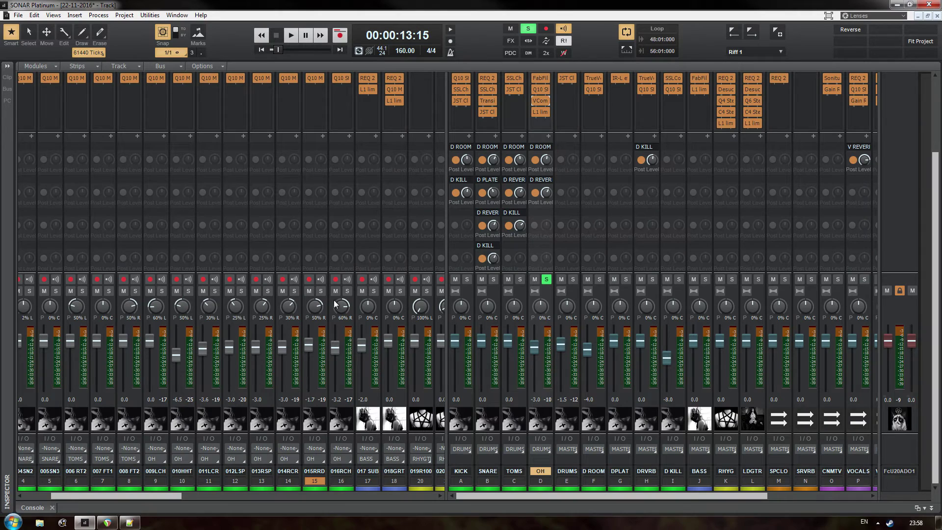
double_click(320, 80)
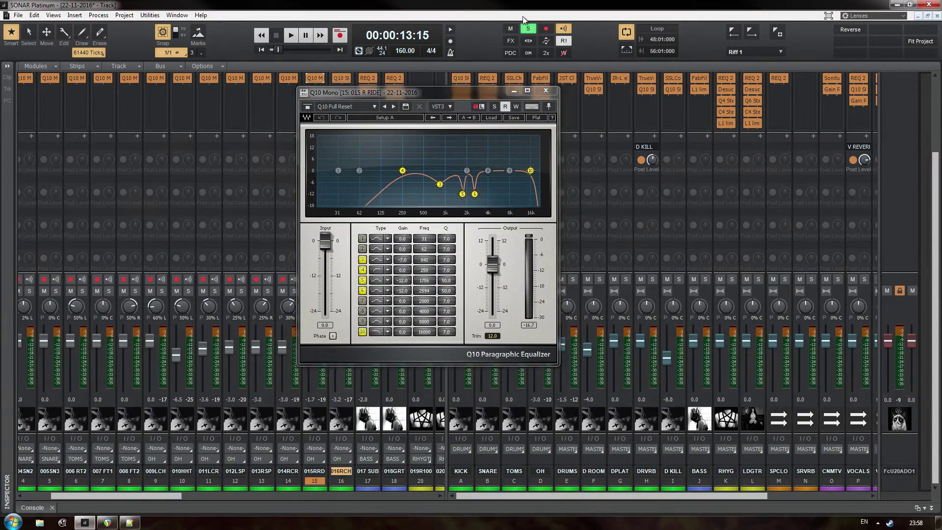
key(alt+1)
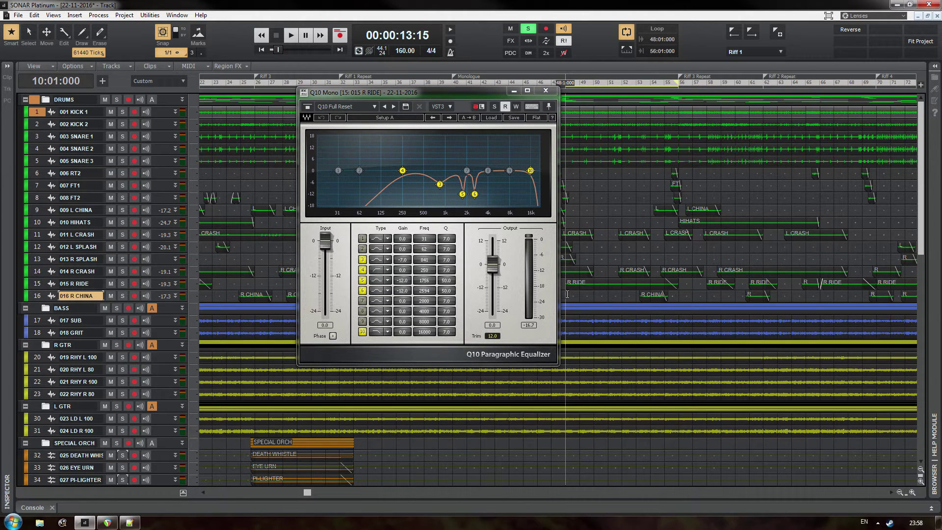
click(566, 296)
key(space)
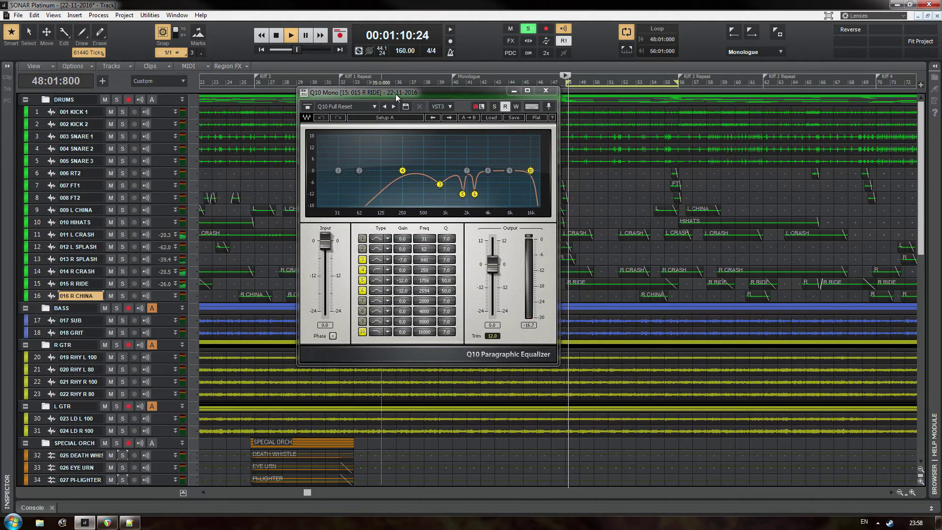
Solo R RIDE, A/B its EQ bypass, then stop, unsolo and close the EQ
drag(395, 93, 323, 101)
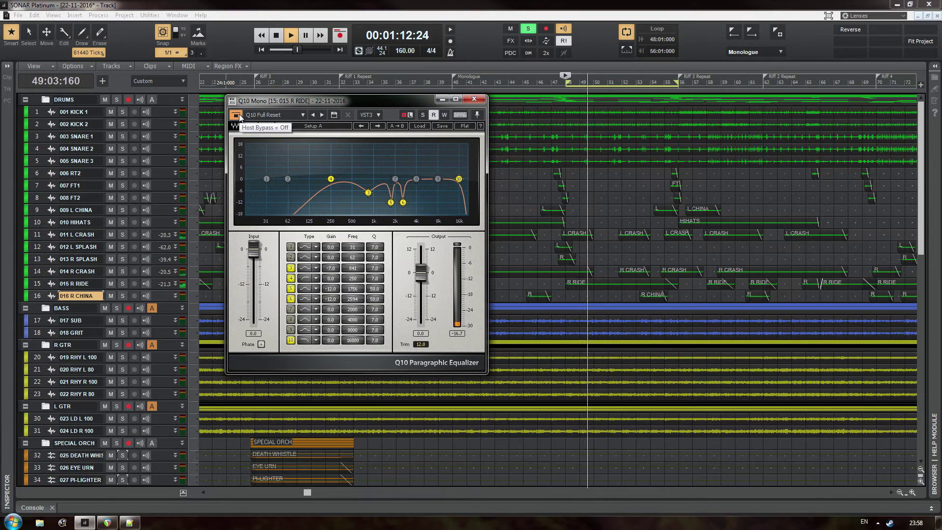
click(423, 114)
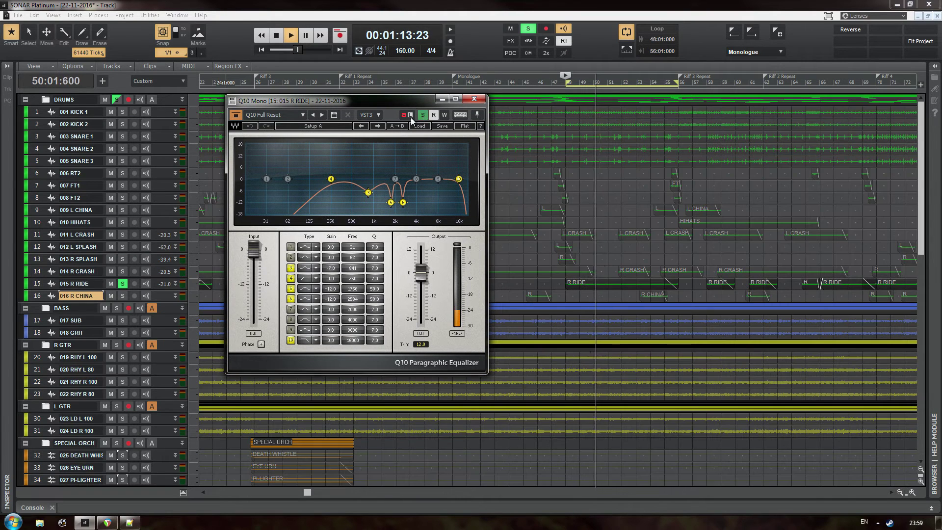
click(236, 117)
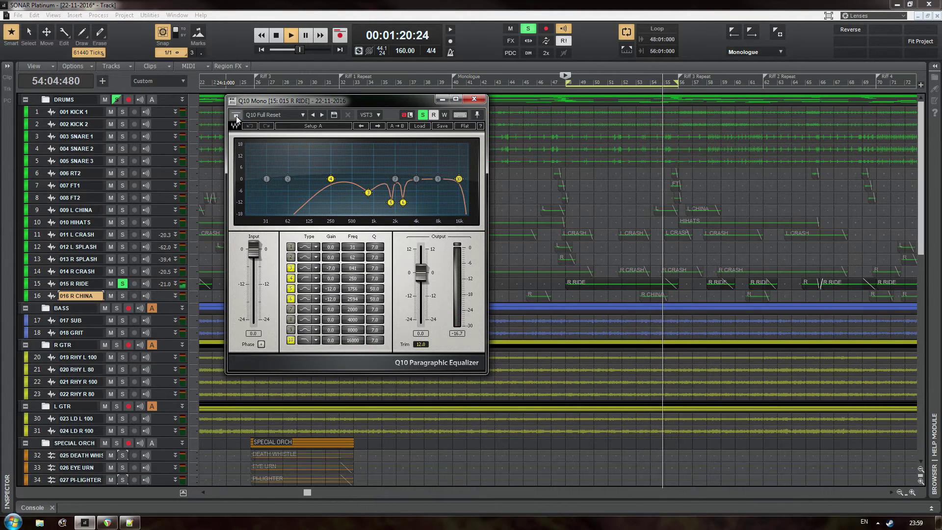
click(236, 117)
key(space)
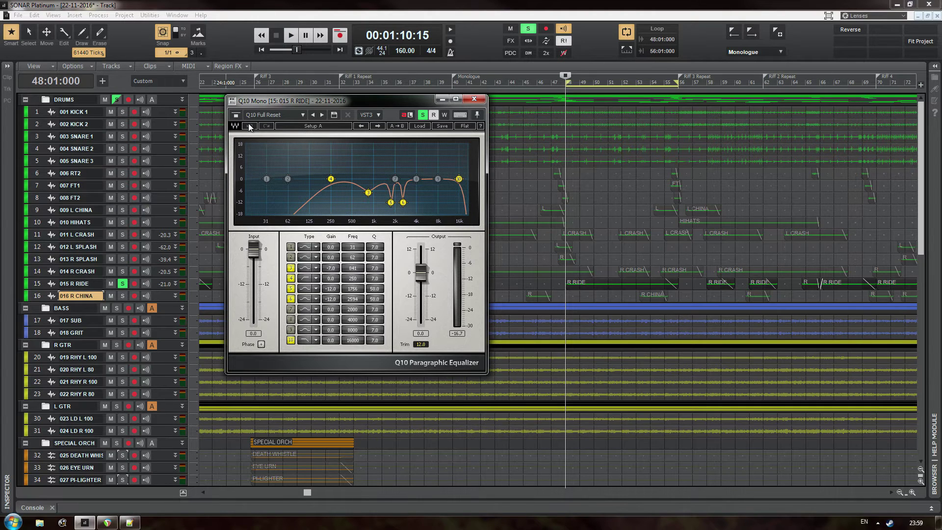
click(423, 115)
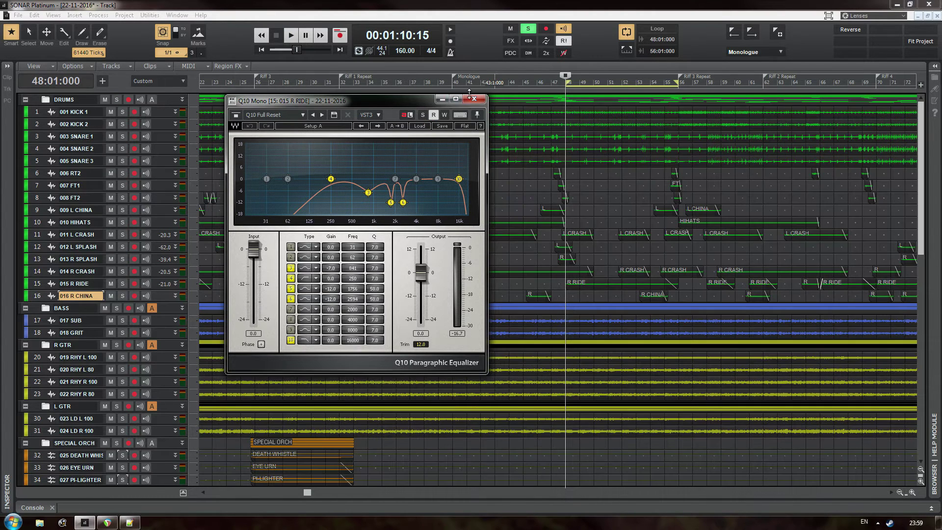
click(473, 98)
Move the solo from OH to the DRUMS bus, check its JST Clip, and play a pass
key(alt+2)
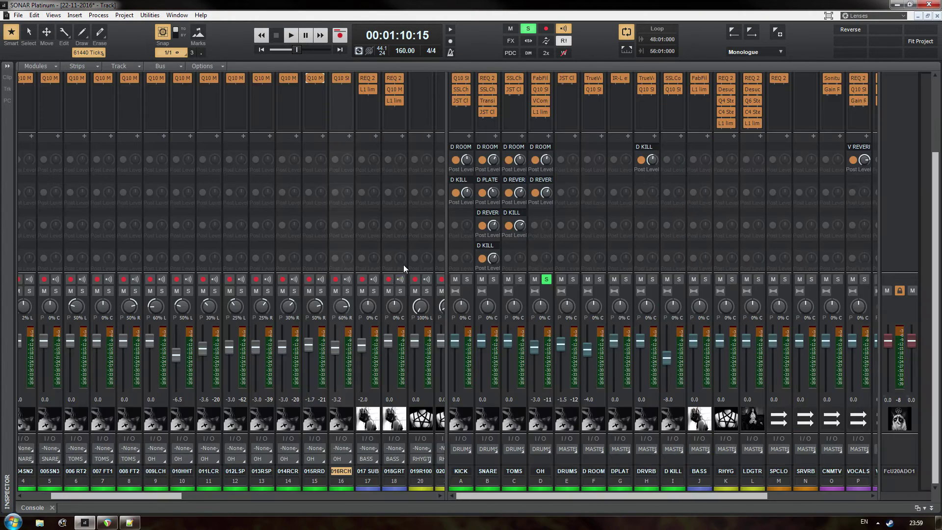
click(545, 279)
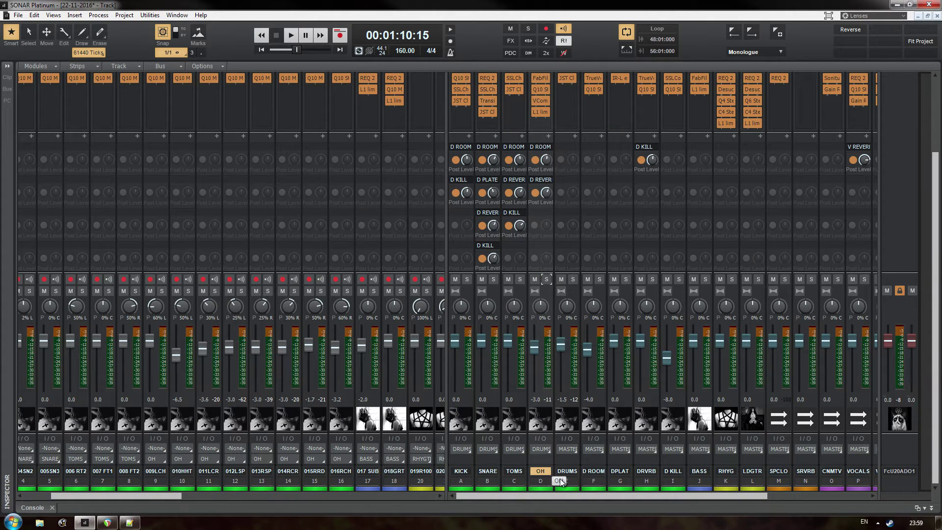
click(573, 280)
scroll(570, 113, up, 3)
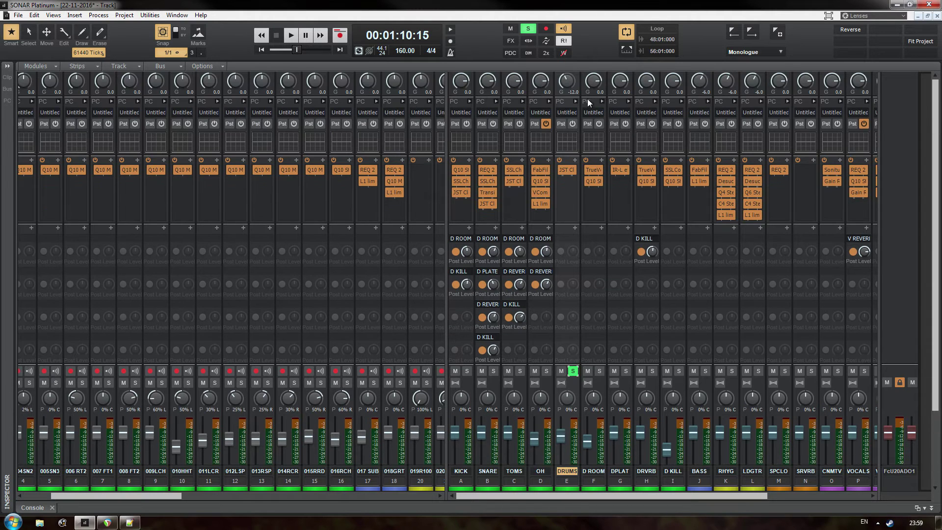
double_click(570, 170)
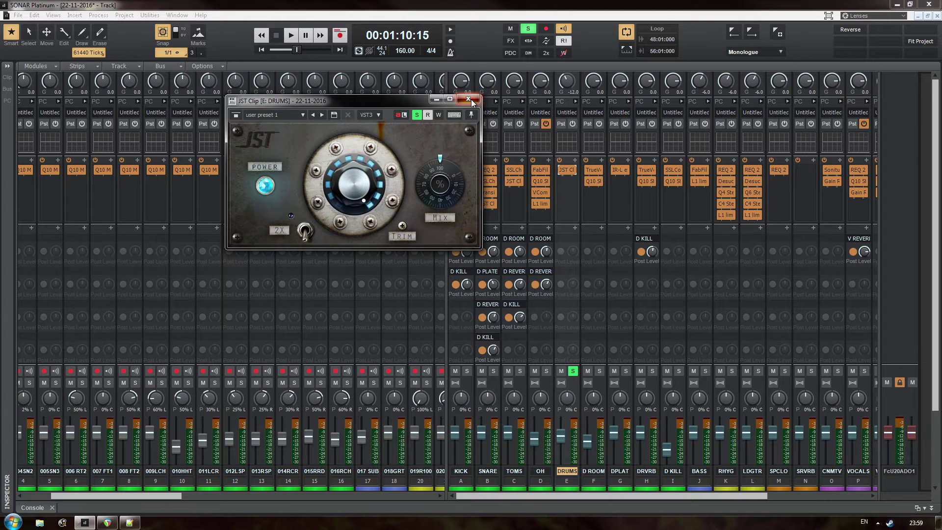
click(469, 99)
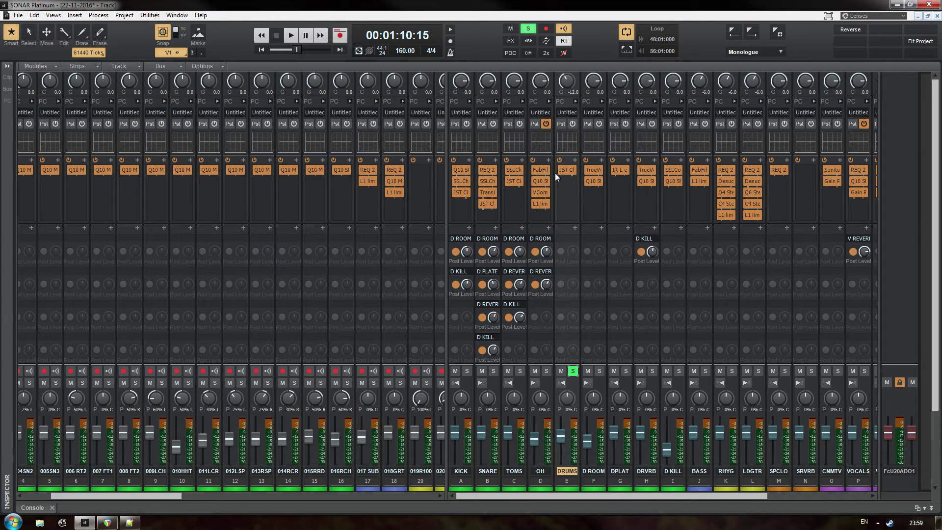
key(space)
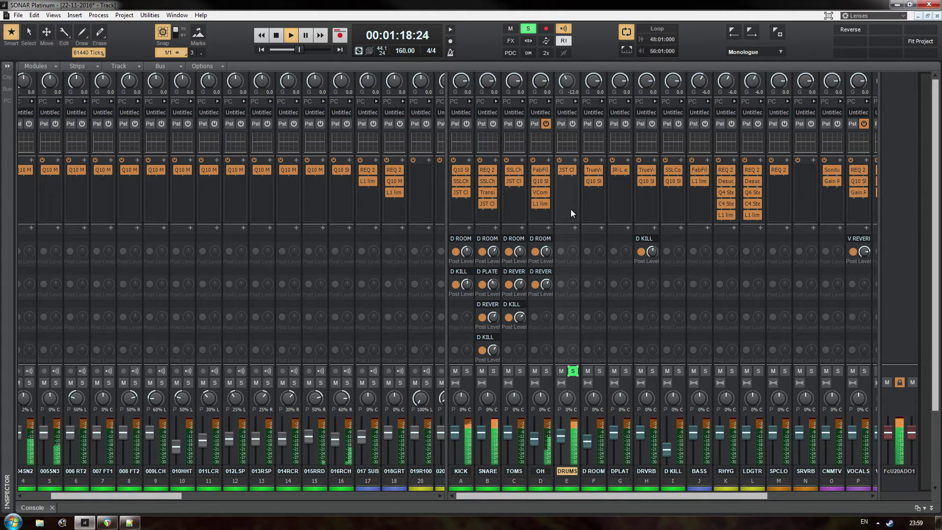
key(space)
Clear the DRUMS solo and inspect the DPLAT IR-L reverb plus the D KILL compressor and EQ
click(572, 371)
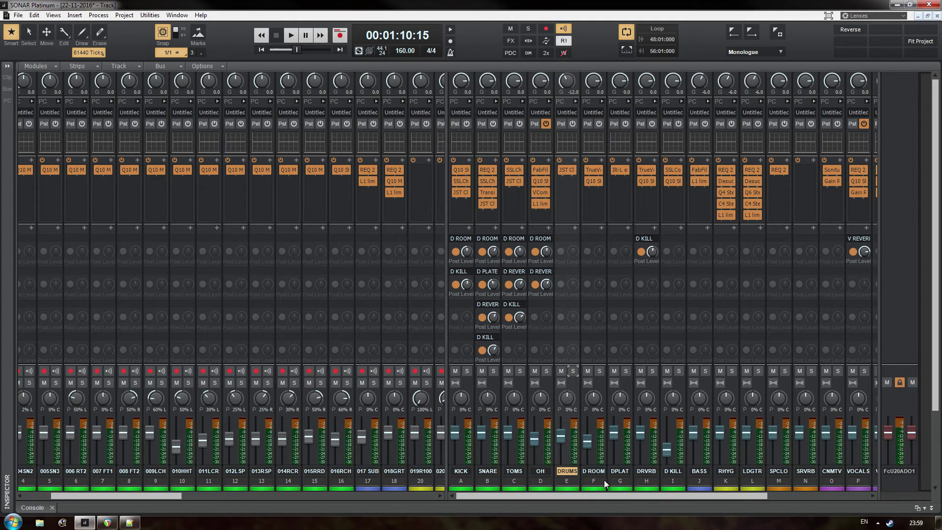
click(626, 485)
click(653, 484)
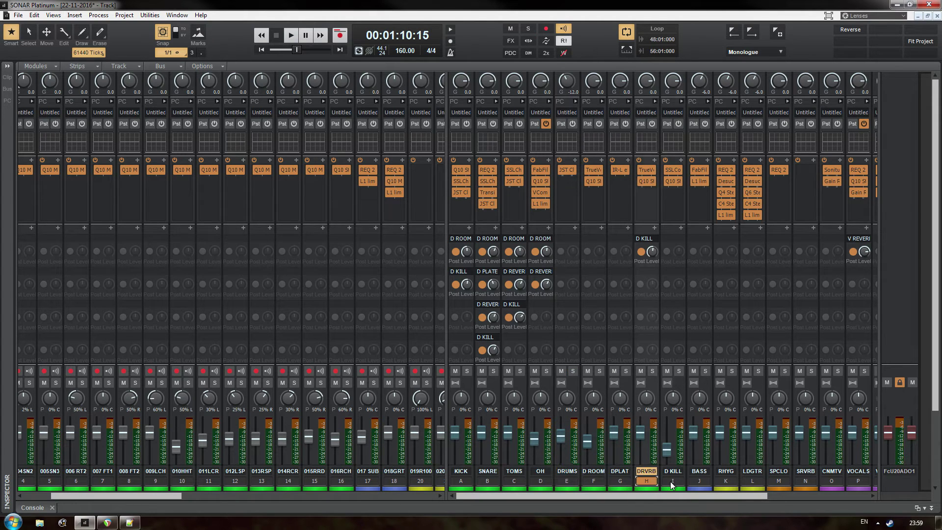
click(670, 481)
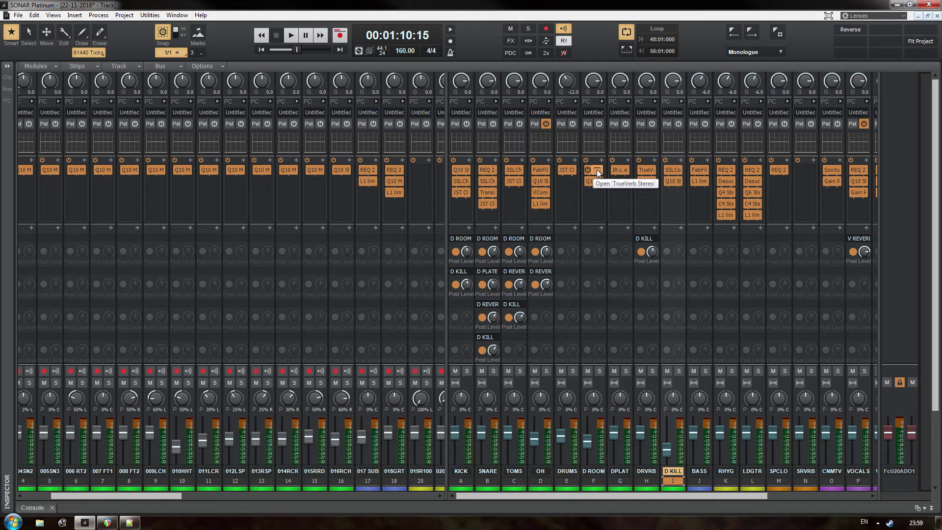
click(625, 173)
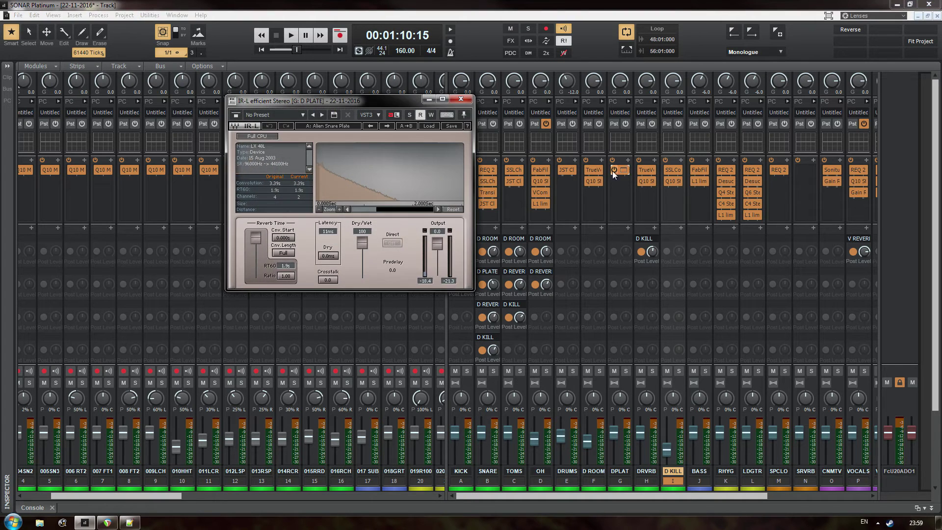
click(463, 100)
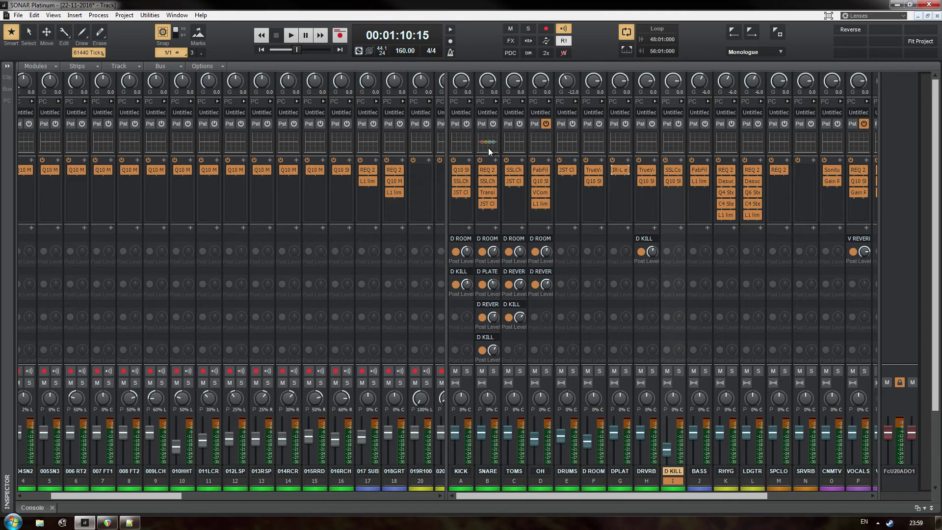
click(676, 172)
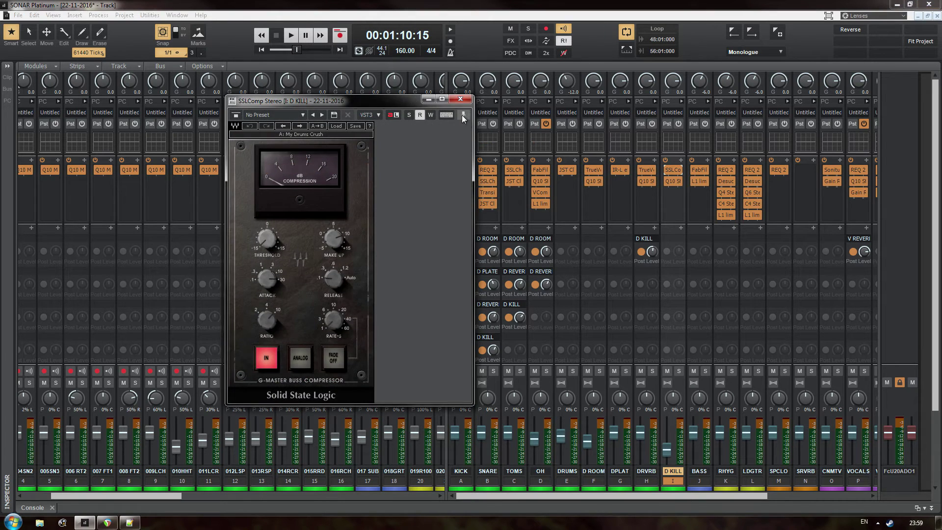
click(461, 100)
click(677, 183)
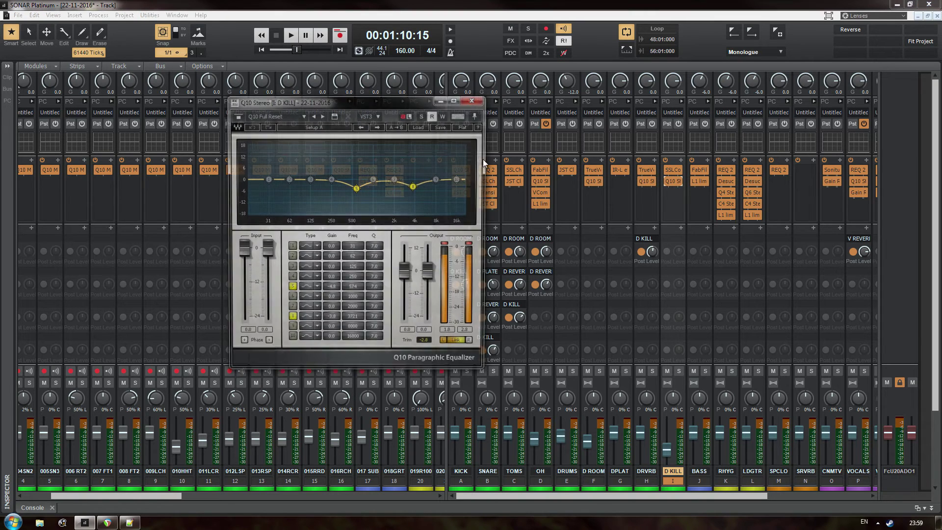
click(474, 99)
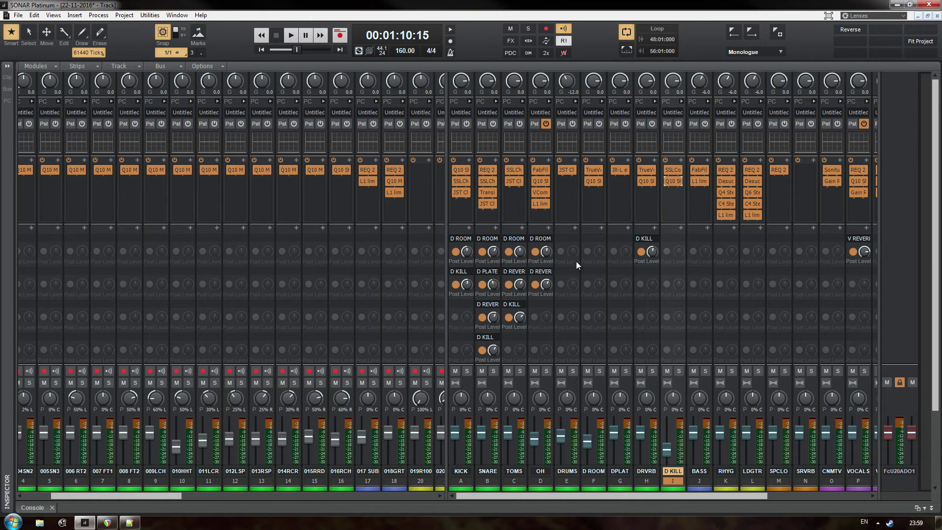
Solo and play DRUMS, D ROOM, DPLAT and DRVRB, then return to the track view at 00:00:00:00
click(573, 371)
click(599, 371)
click(626, 372)
click(653, 372)
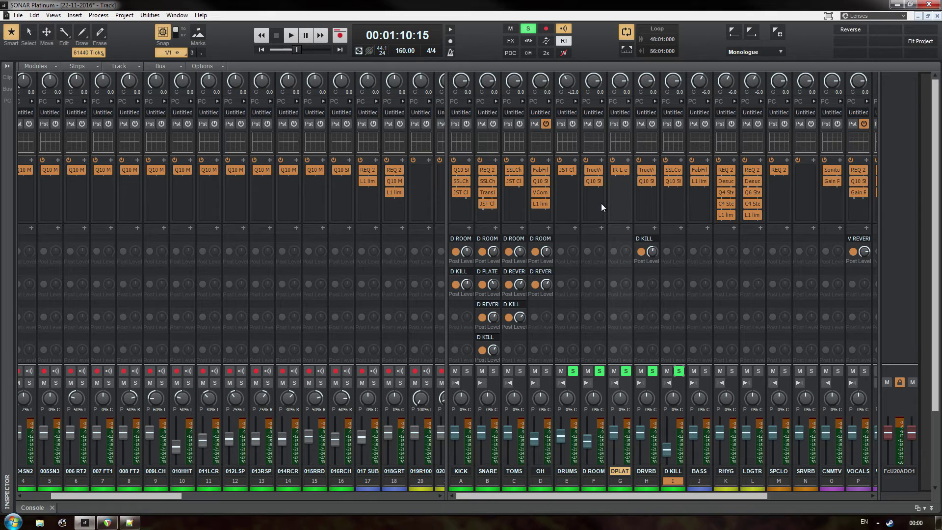
key(space)
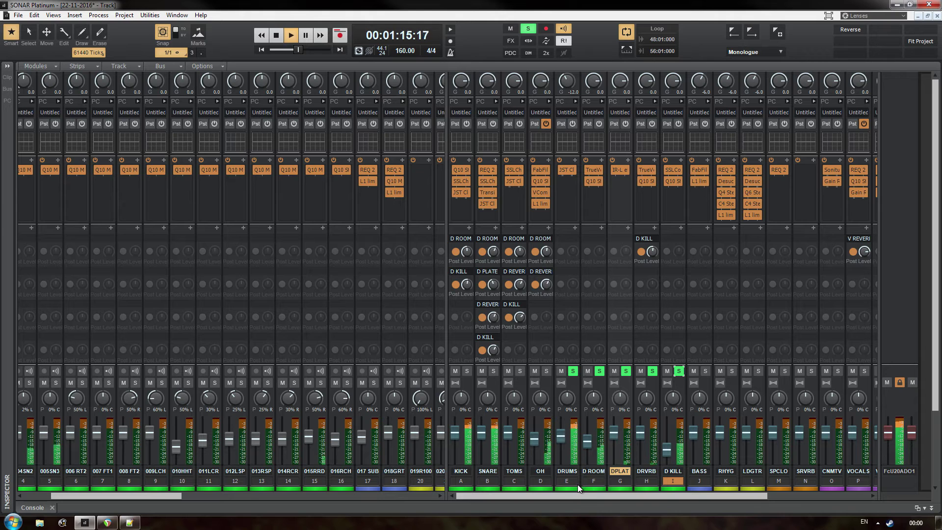
mouse_move(584, 496)
mouse_down()
mouse_move(639, 490)
mouse_move(581, 497)
mouse_up()
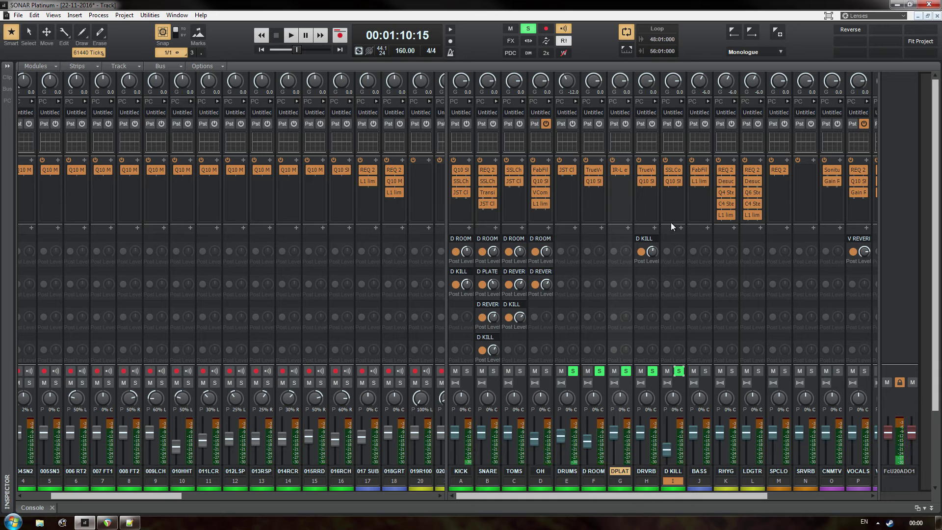
key(alt+Tab)
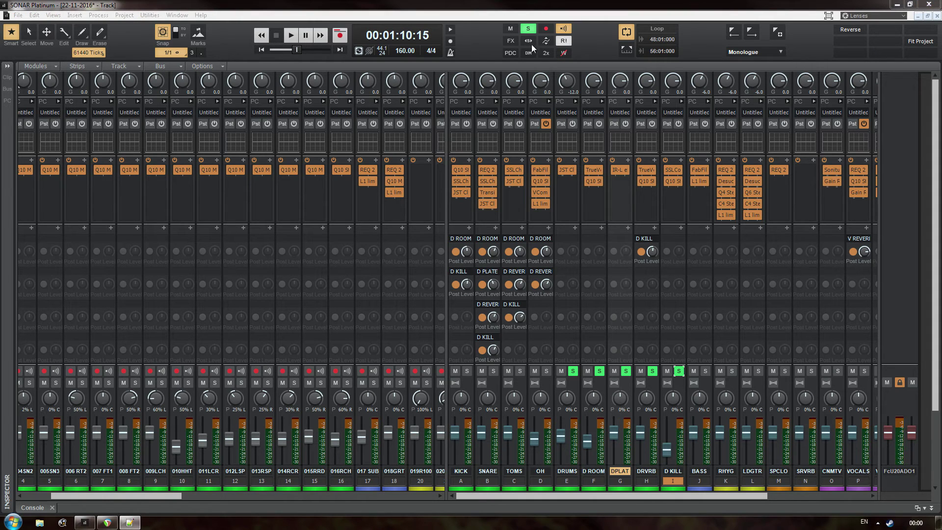
key(d)
key(w)
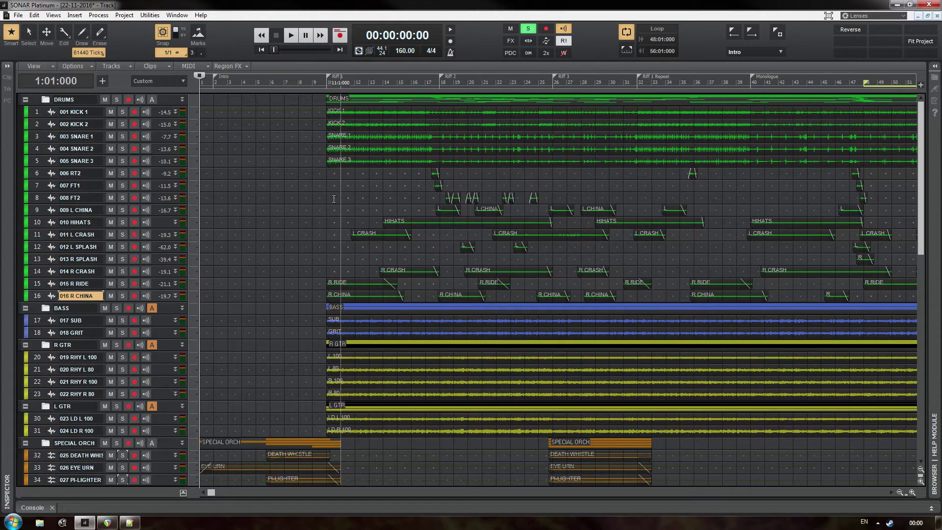
Jump to the Riff 1 marker at bar 9, make 017 SUB current, and return to the Console
key(ctrl+shift+Page_Down)
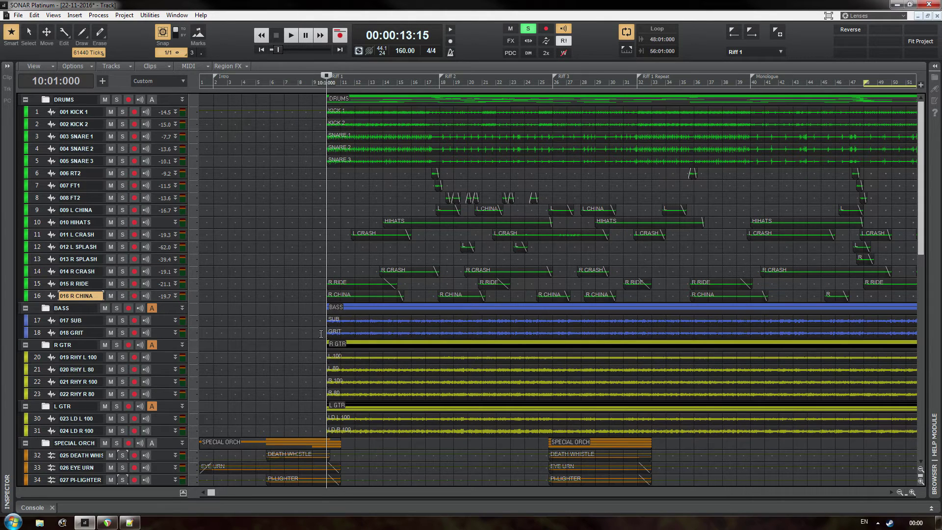
drag(302, 316, 383, 338)
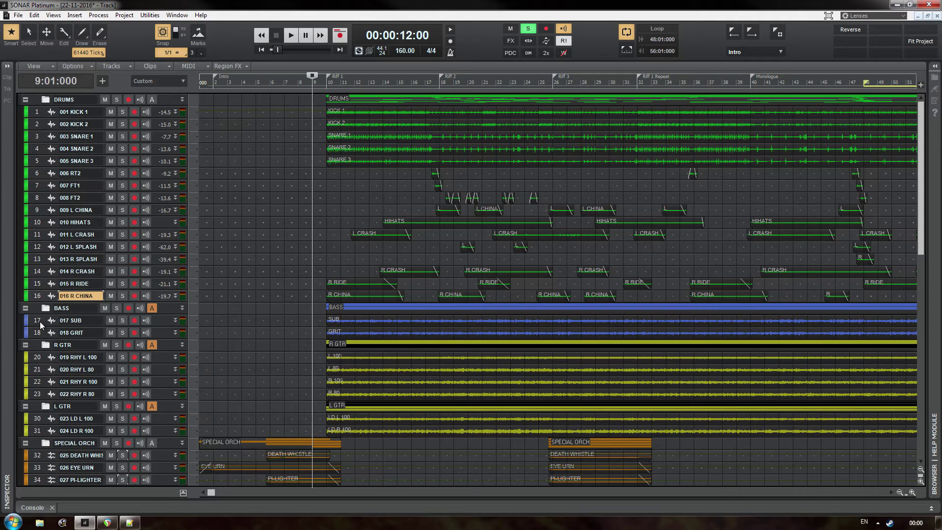
click(37, 322)
click(42, 335)
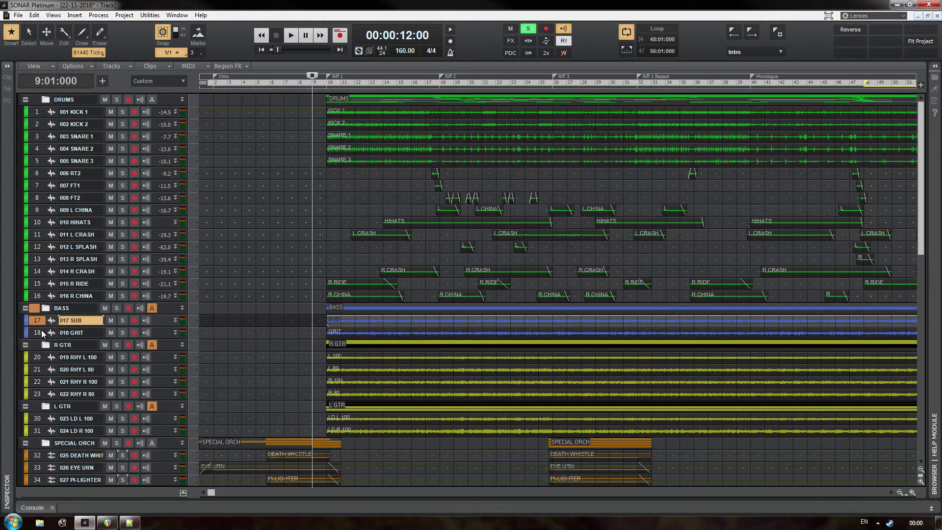
click(361, 317)
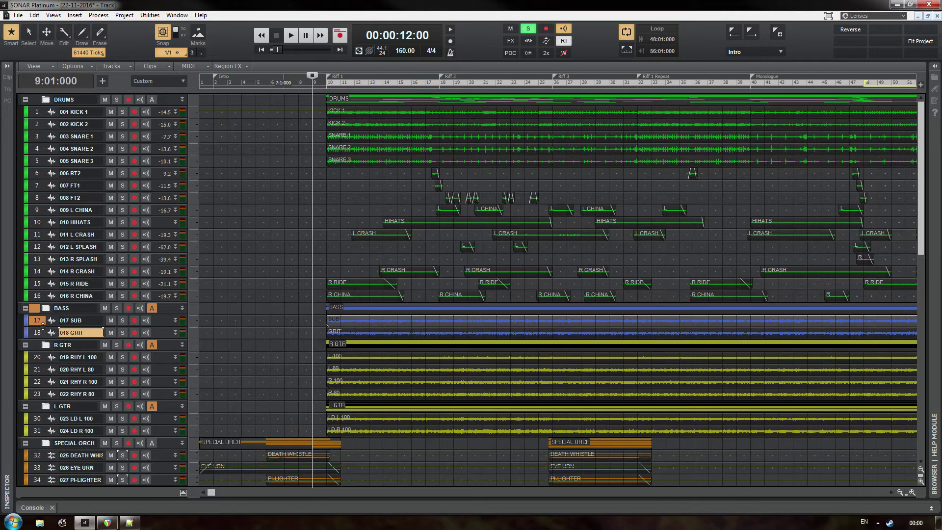
key(alt+2)
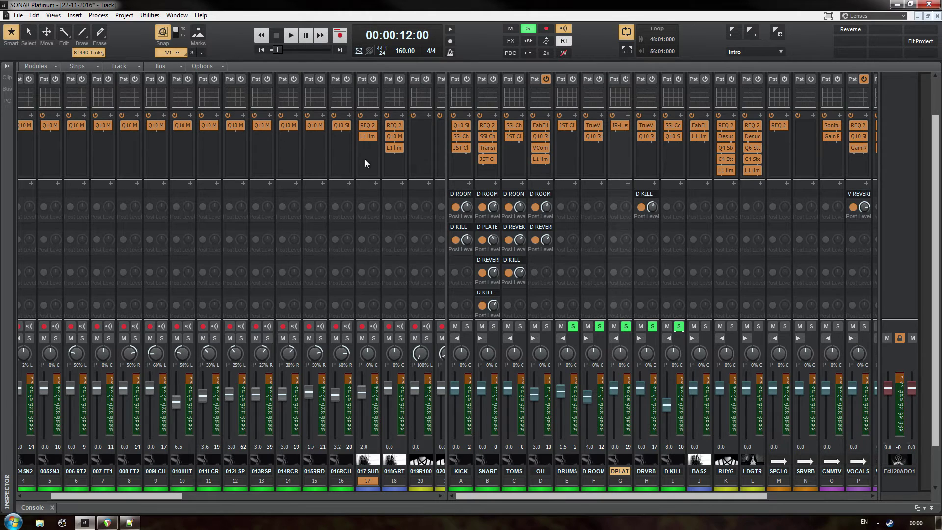
Inspect the 017 SUB Renaissance EQ low-pass and L1 Limiter (threshold -5.8, ceiling -5.0)
click(364, 159)
drag(168, 493, 228, 496)
double_click(178, 126)
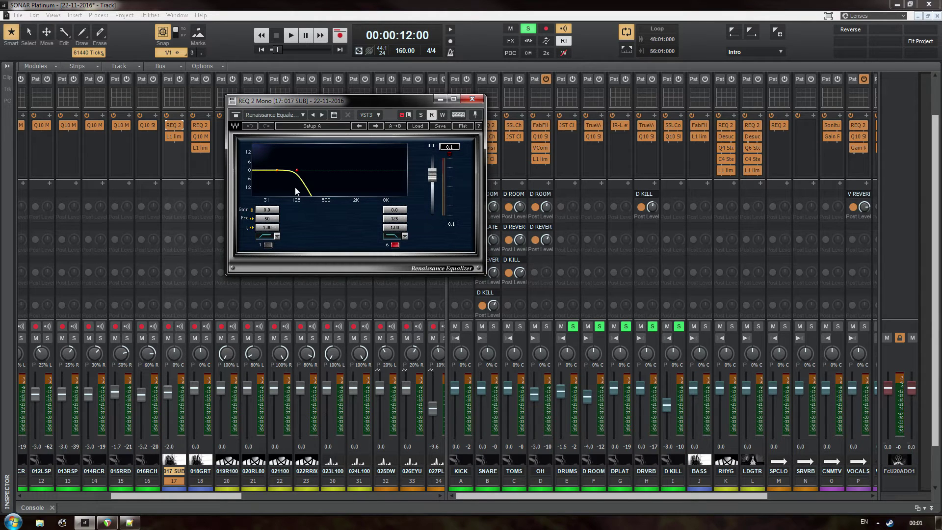
double_click(174, 137)
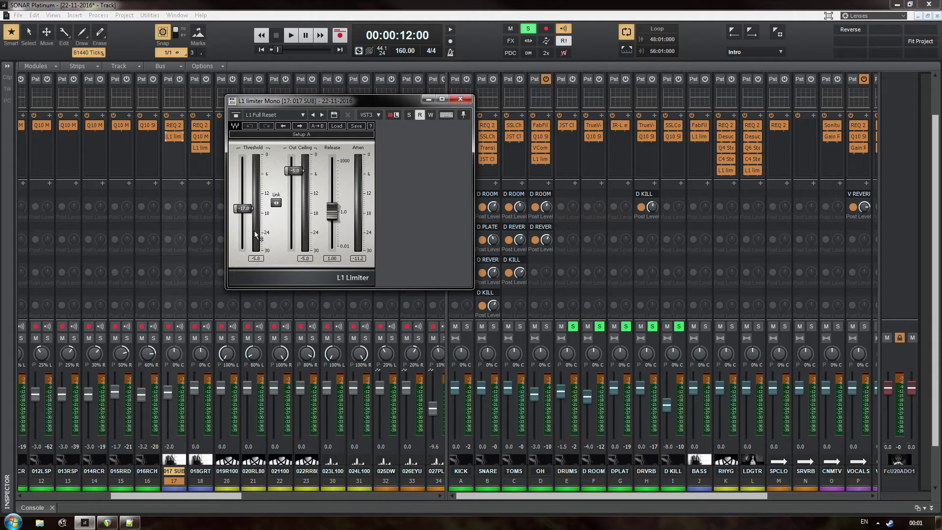
click(460, 98)
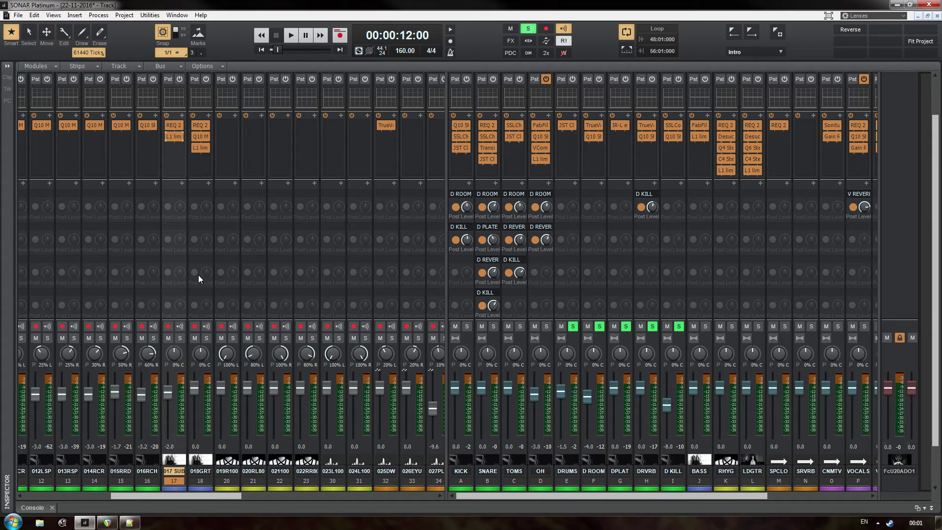
Check the 018 GRIT Renaissance EQ, add a Q10 EQ, and solo GRIT to A/B it
double_click(200, 125)
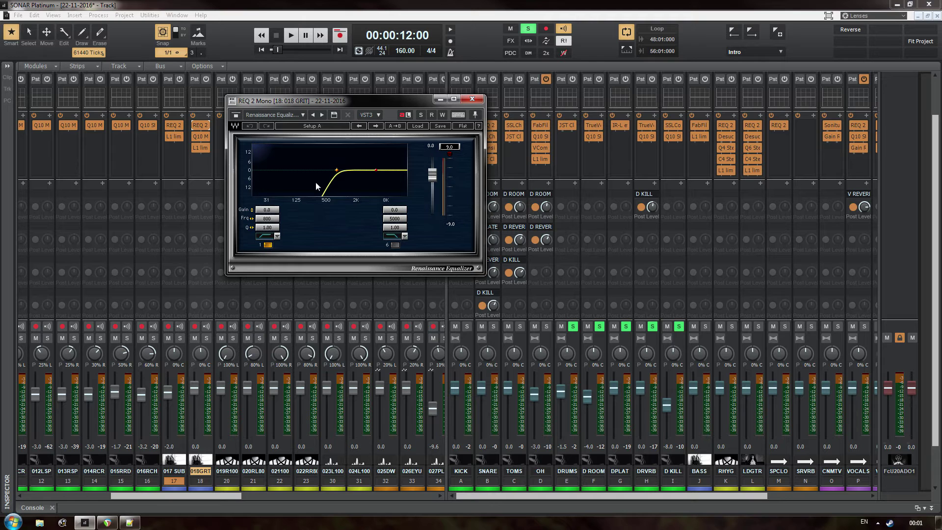
click(479, 99)
drag(206, 135, 206, 135)
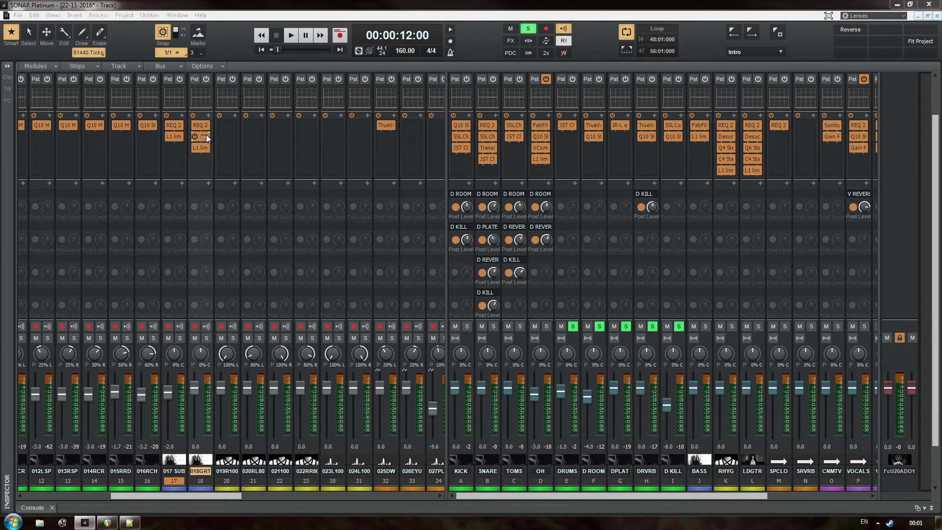
drag(379, 101, 452, 129)
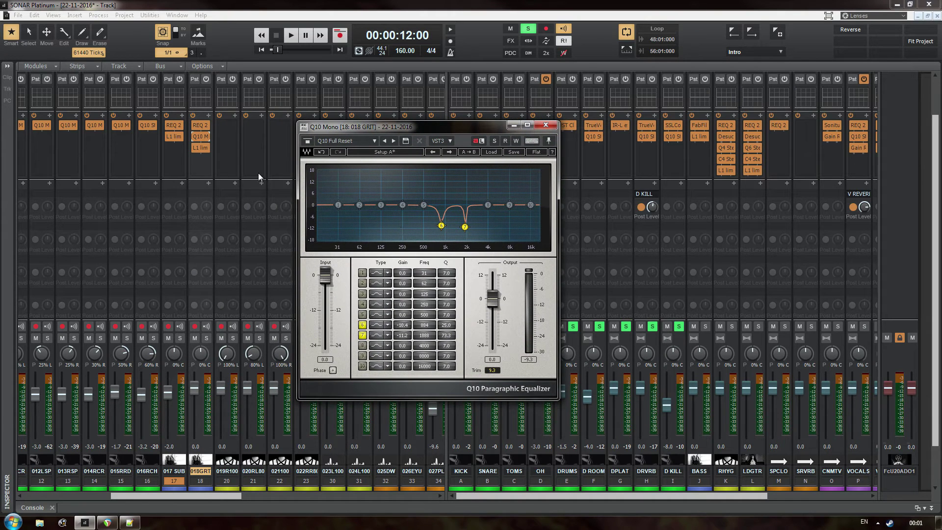
click(207, 338)
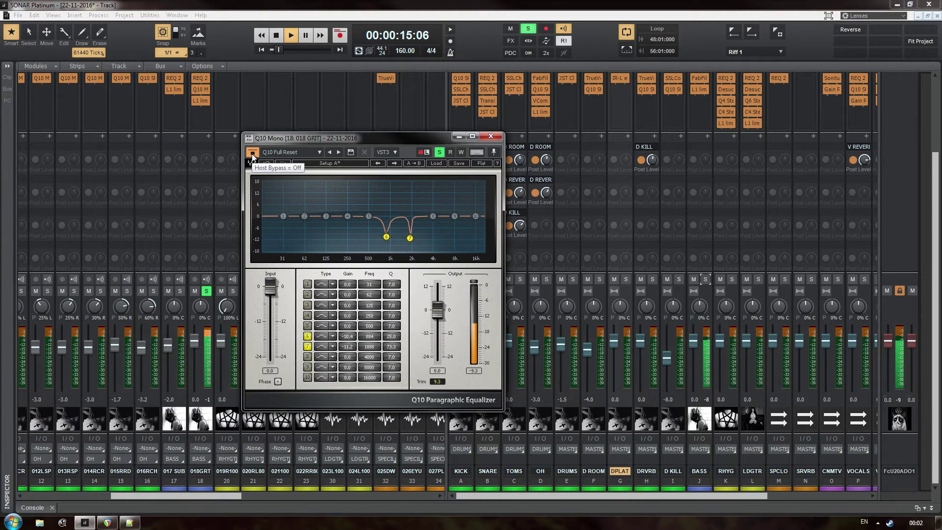
click(252, 153)
Tune the Q10 band 6 and band 7 cuts near 1 kHz and 2 kHz, then unsolo GRIT and close the EQ
drag(347, 336, 347, 301)
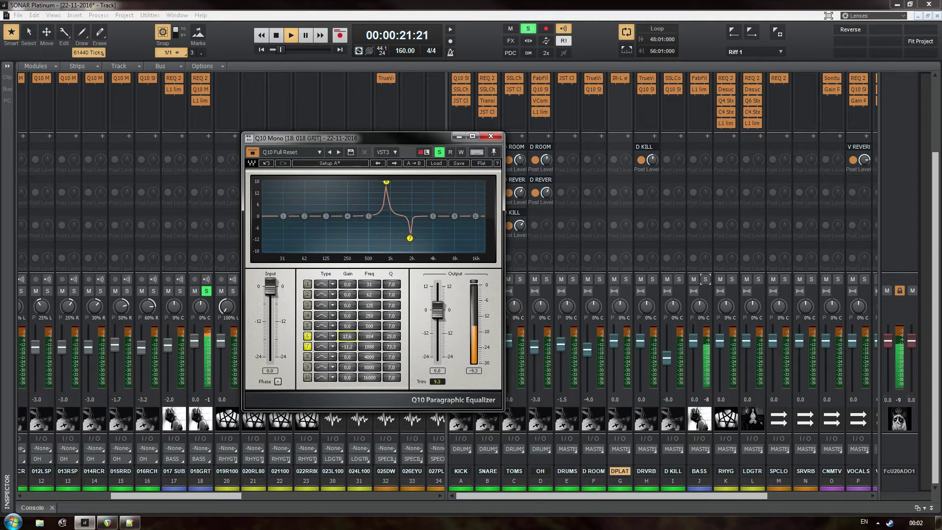
click(252, 153)
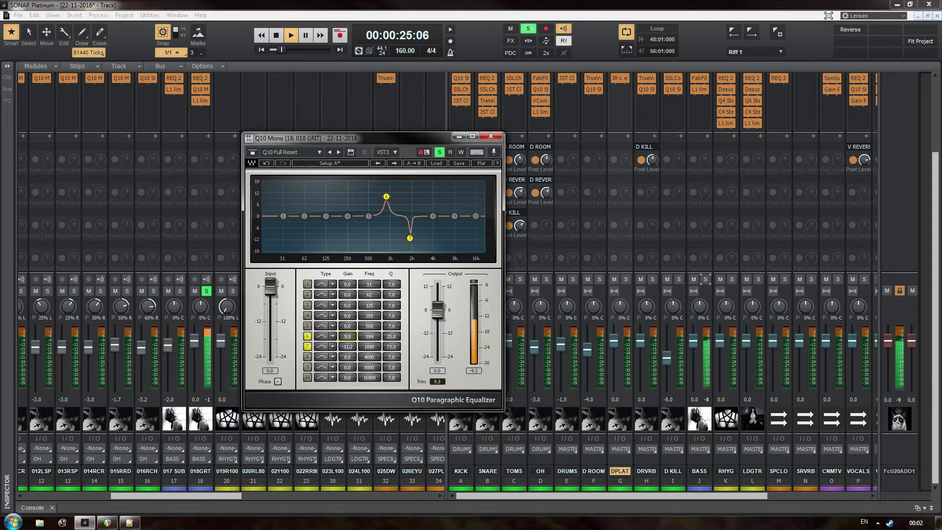
drag(347, 336, 347, 314)
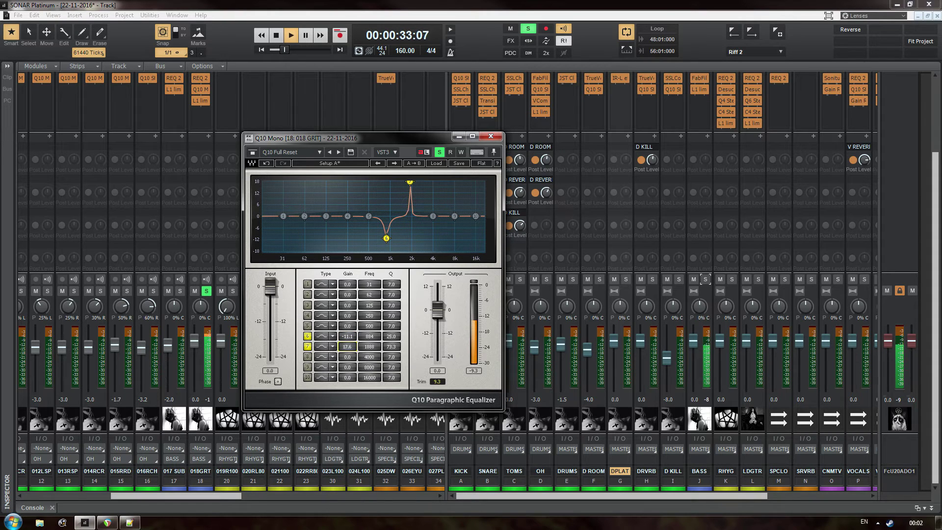
drag(348, 347, 348, 378)
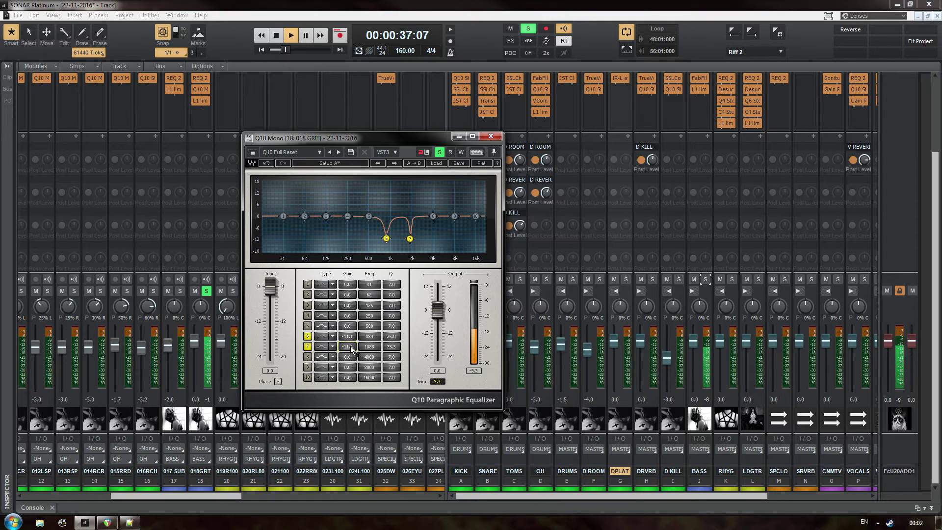
key(space)
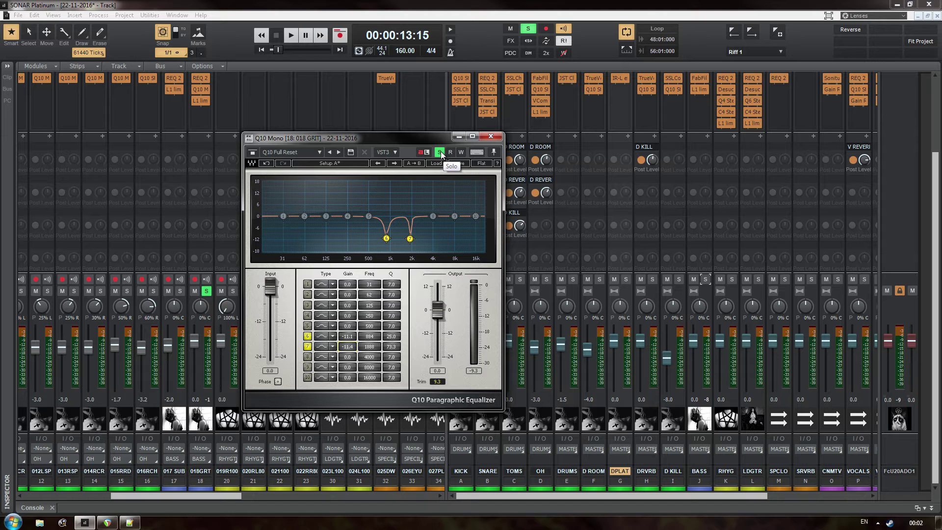
click(440, 152)
click(490, 136)
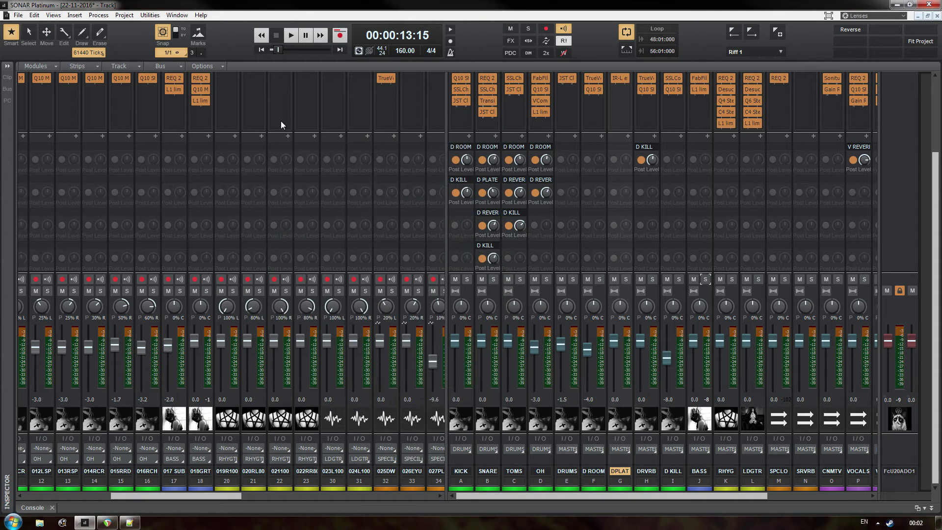
double_click(200, 100)
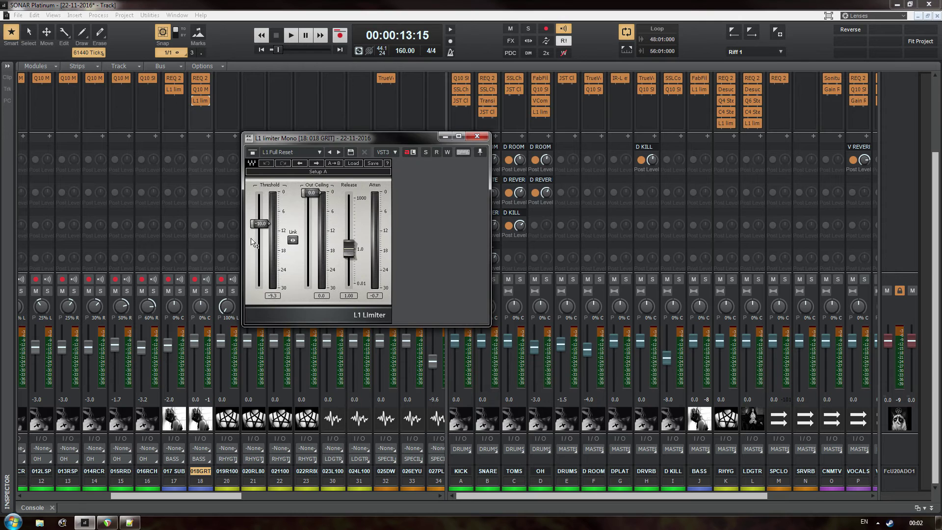
click(477, 136)
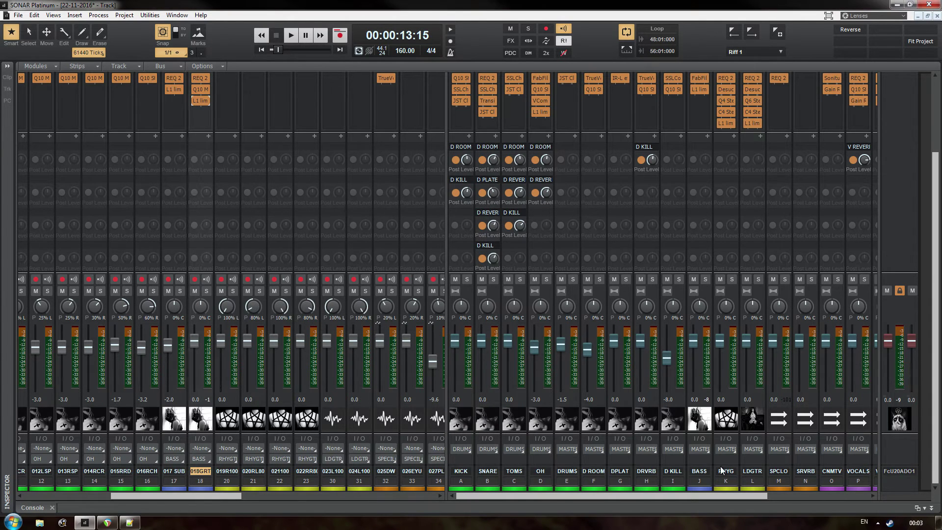
click(700, 450)
drag(933, 250, 934, 178)
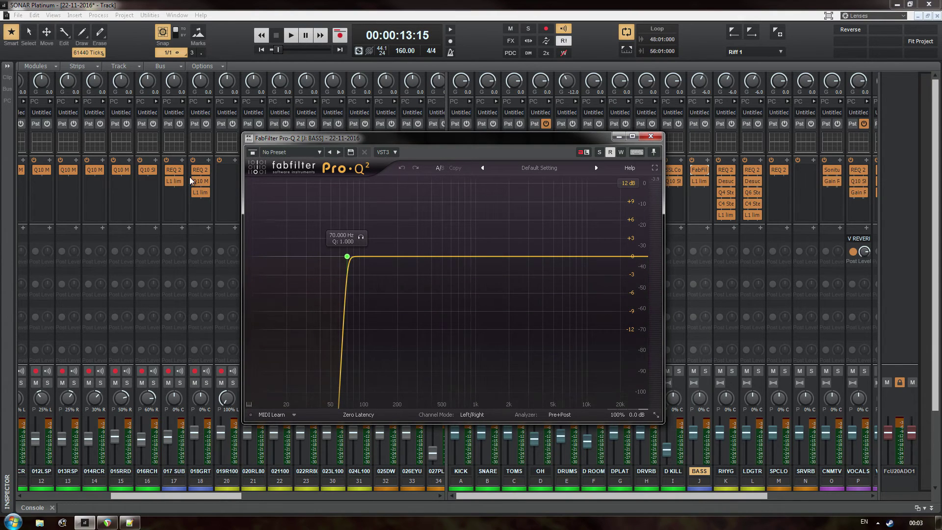
double_click(172, 169)
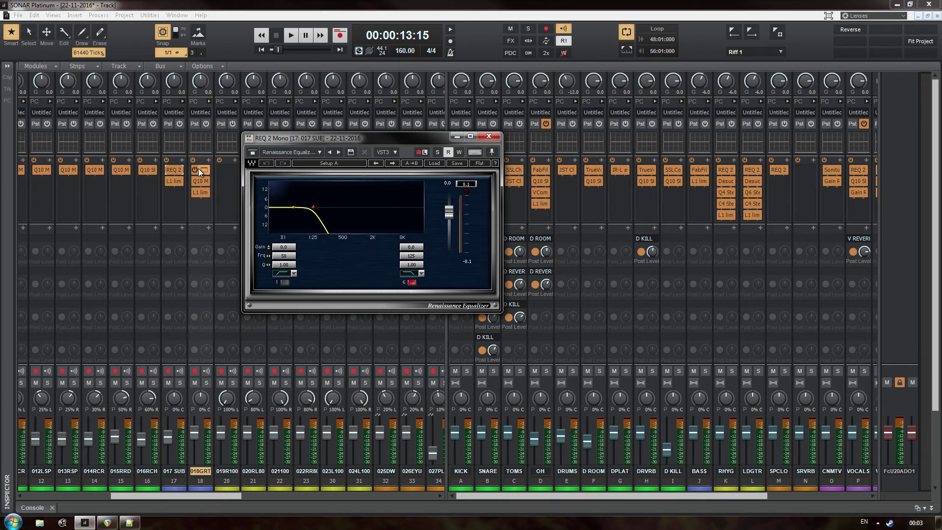
double_click(199, 169)
click(483, 140)
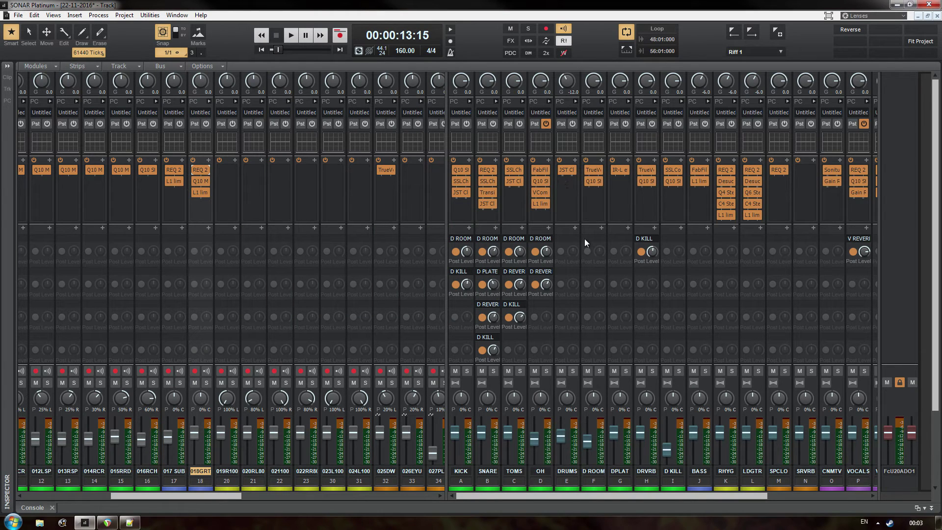
click(705, 168)
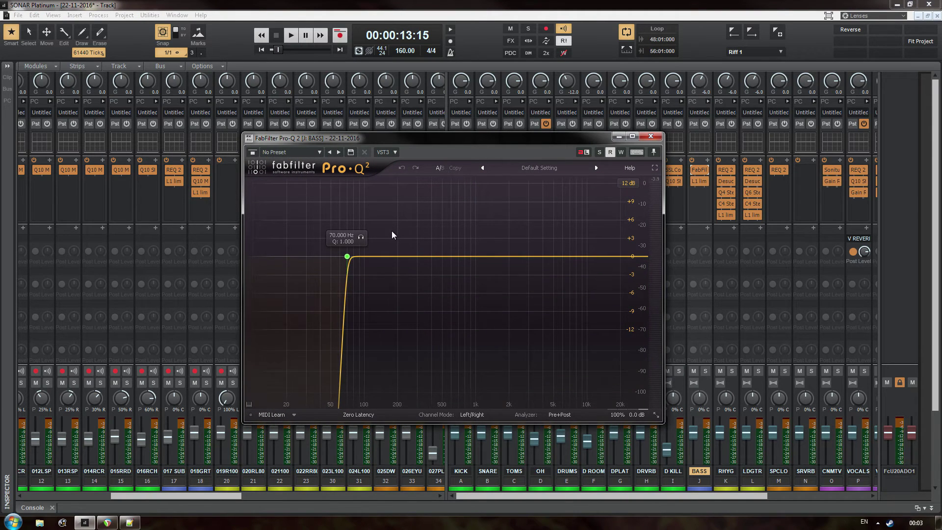
click(650, 136)
double_click(700, 181)
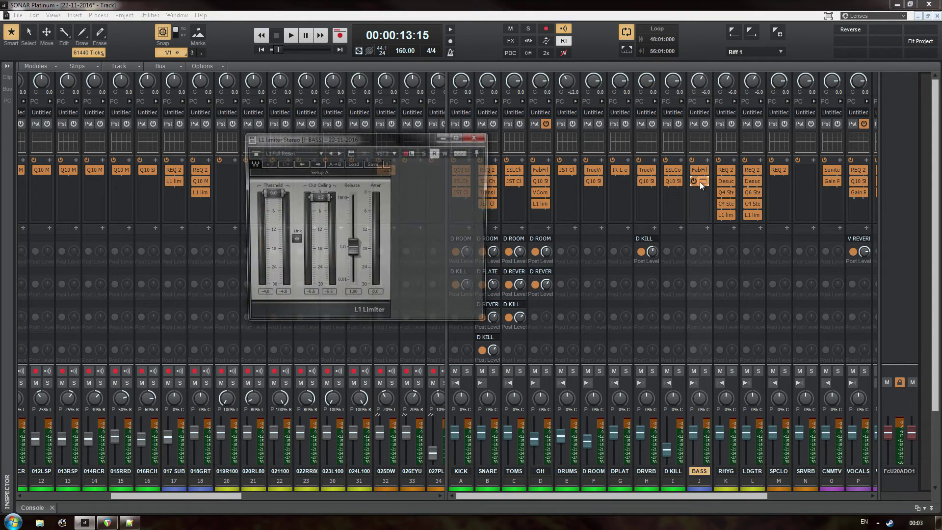
click(481, 139)
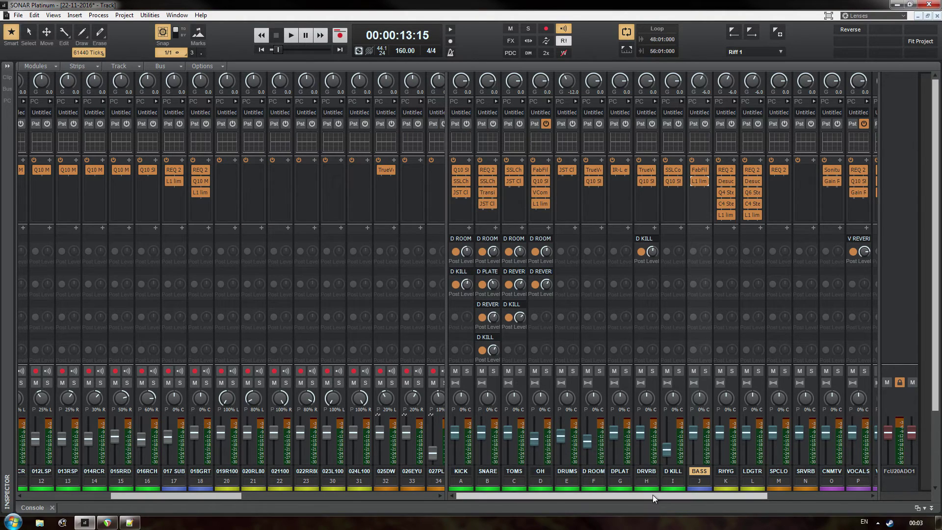
drag(652, 495, 708, 493)
Select the rhythm and lead guitar clips and set the now time to bar 8 (00:00:10:15)
key(d)
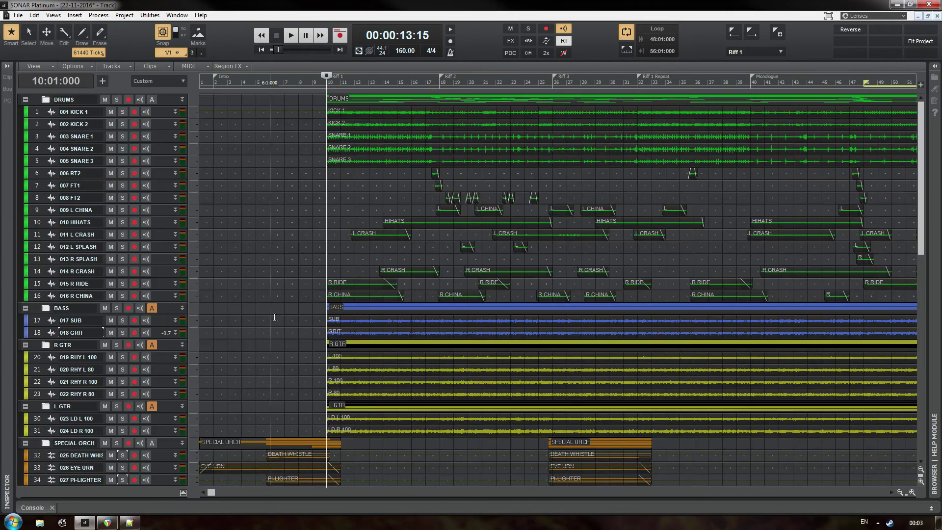
drag(305, 246, 409, 320)
drag(305, 249, 384, 283)
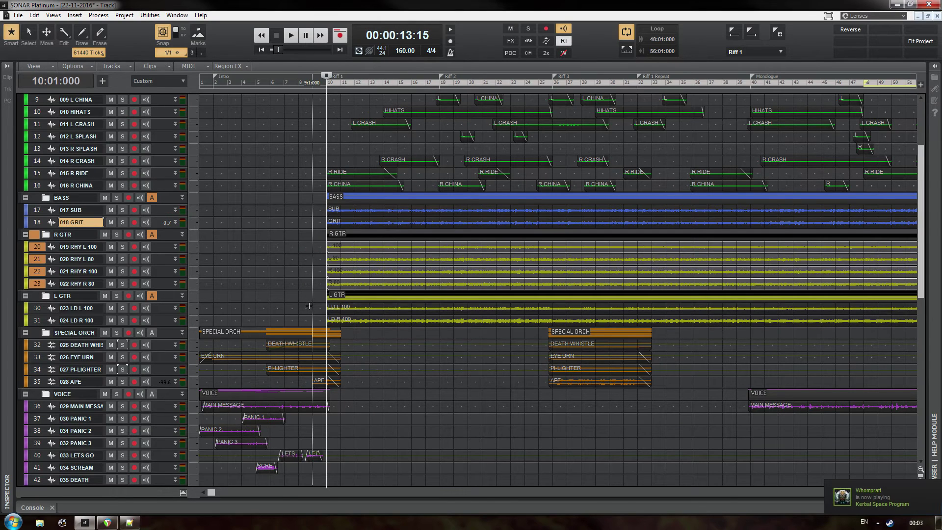
drag(309, 306, 385, 324)
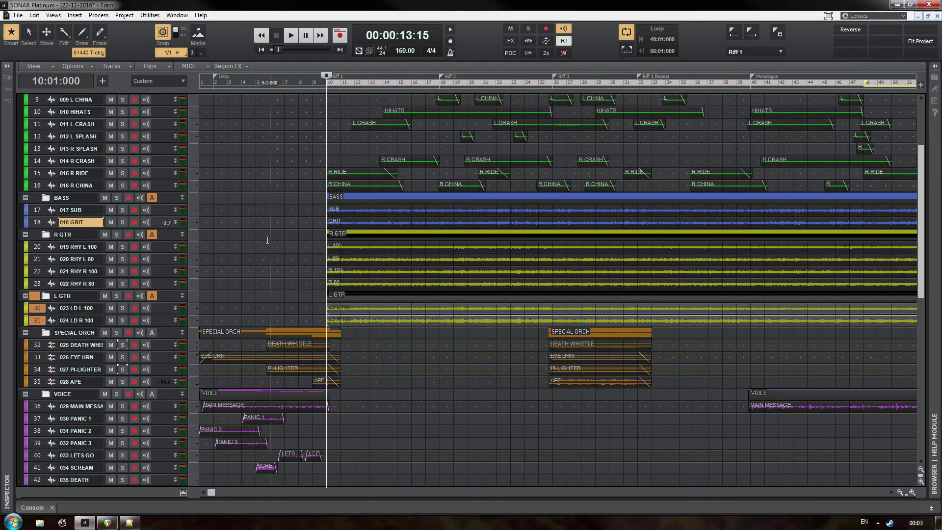
drag(269, 245, 433, 320)
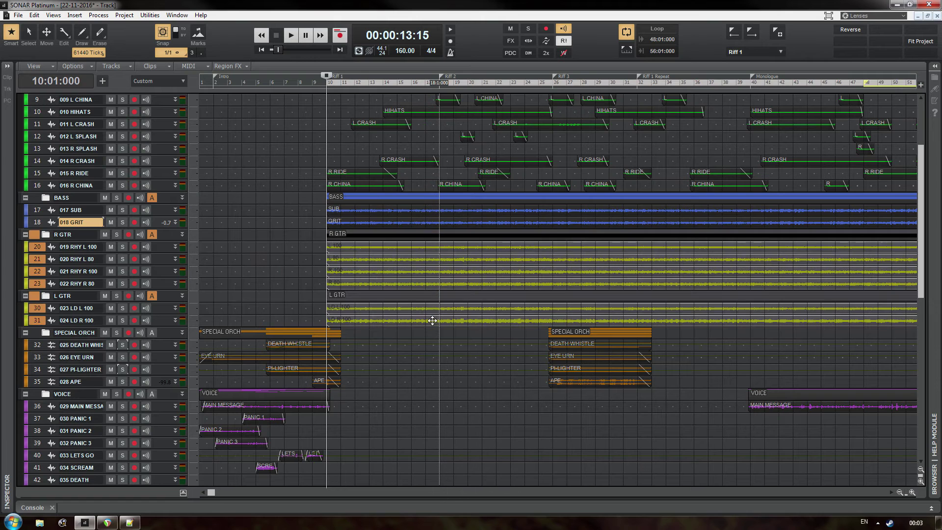
drag(297, 246, 402, 285)
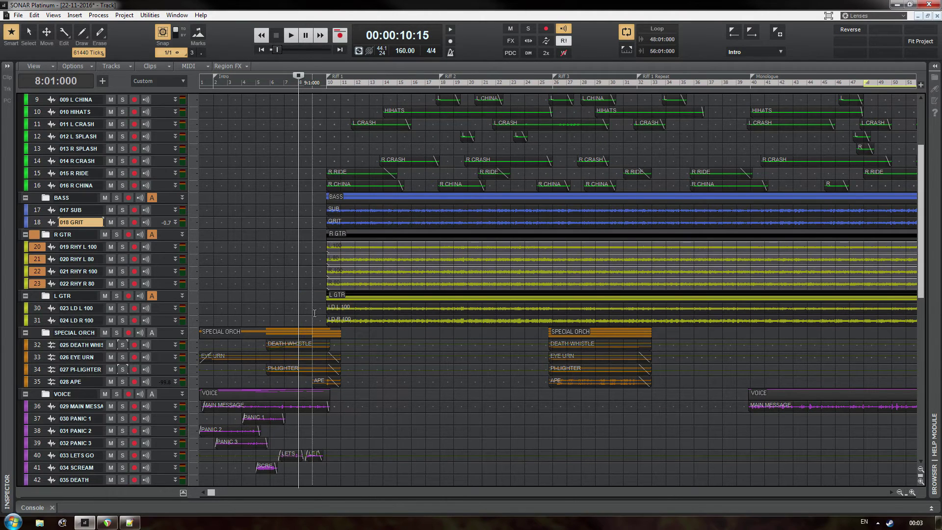
drag(311, 308, 378, 320)
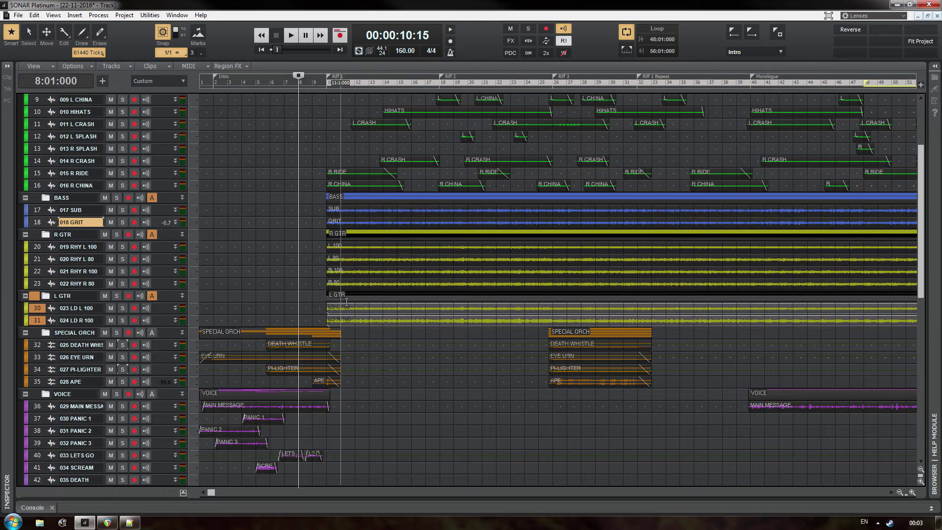
key(alt+2)
Select rhythm guitar tracks 20–23 and inspect the RHYGTR bus's REQ 2 EQ
scroll(256, 231, up, 4)
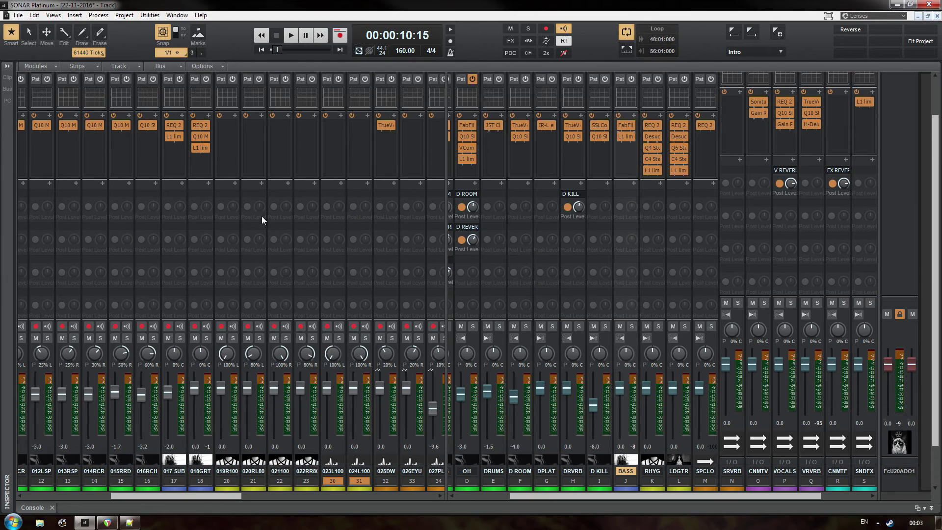
scroll(368, 201, down, 2)
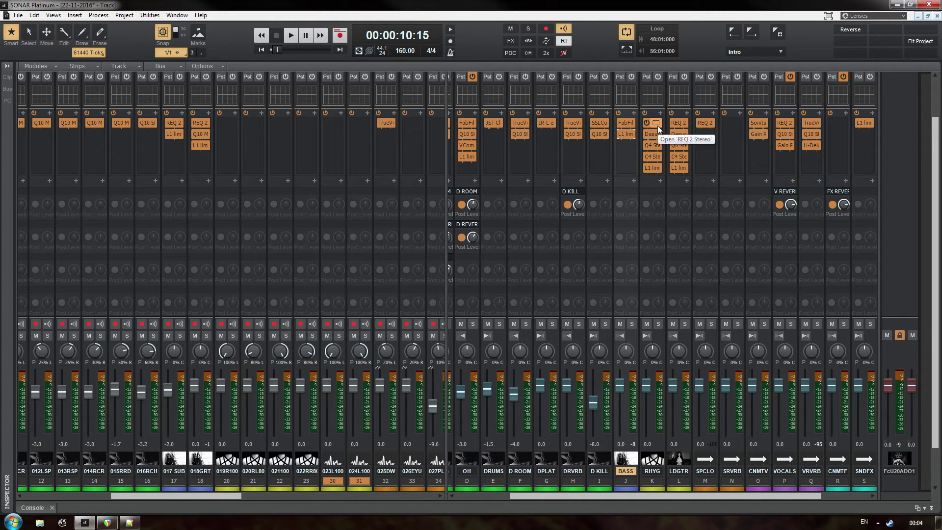
key(d)
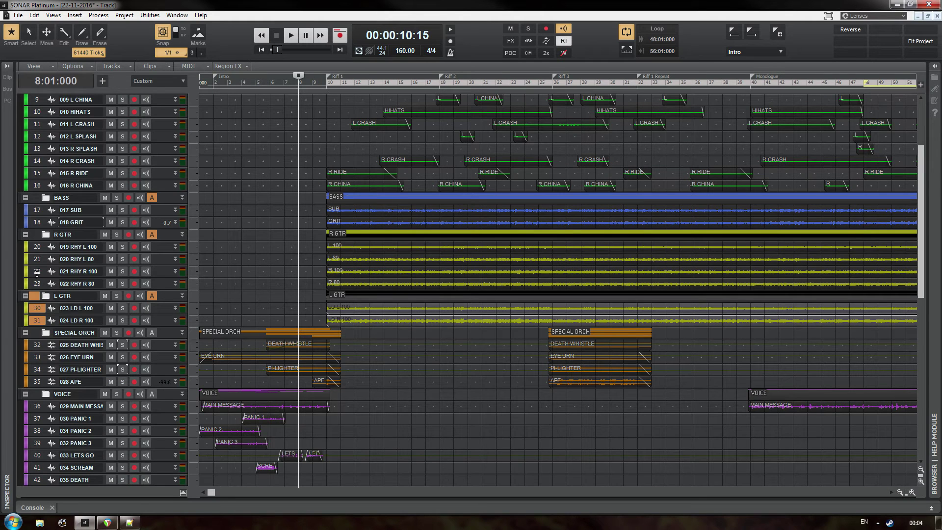
drag(37, 246, 43, 321)
key(d)
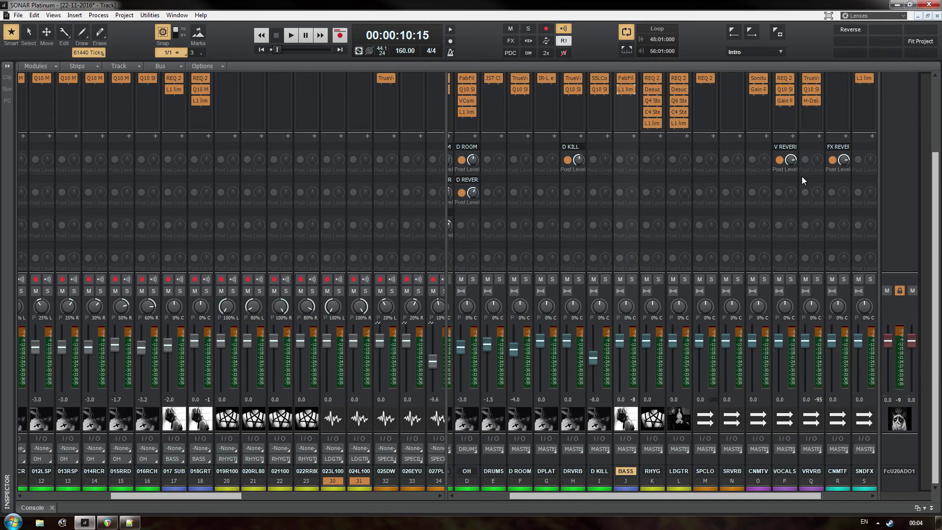
scroll(935, 294, up, 3)
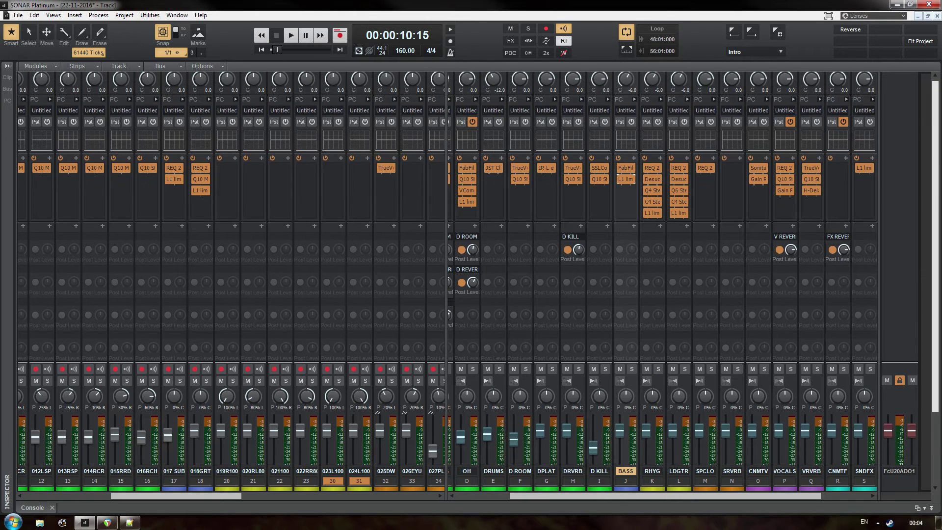
double_click(657, 170)
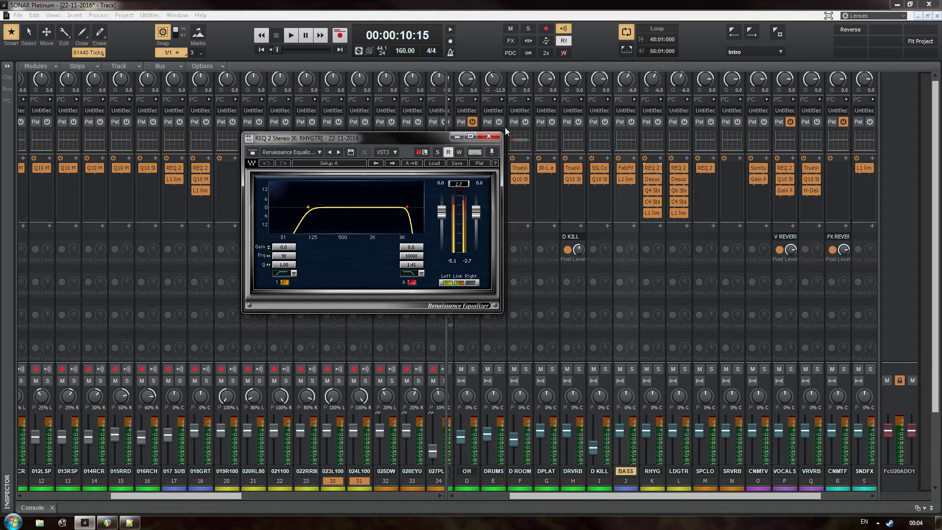
click(493, 136)
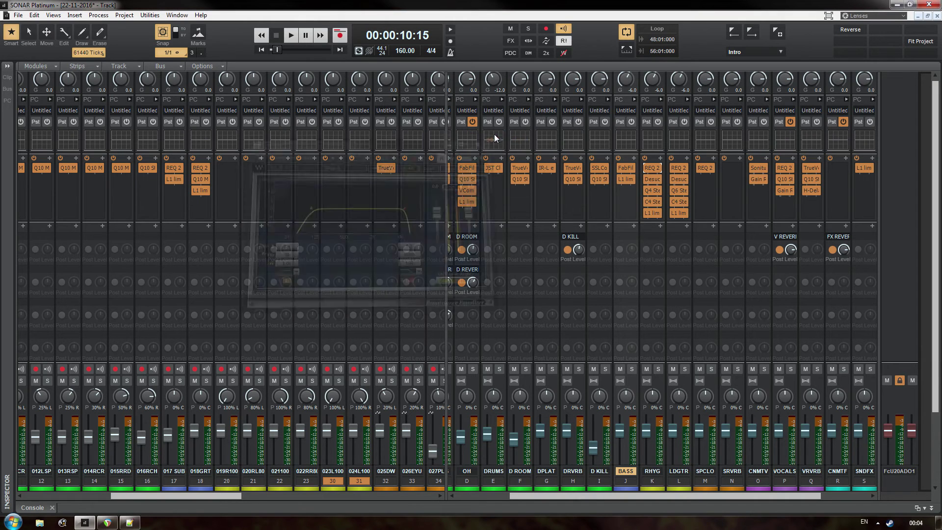
Check the Desuckulator, Q4, C4 and L1 on RHYGTR, then solo the RHYG bus
double_click(658, 180)
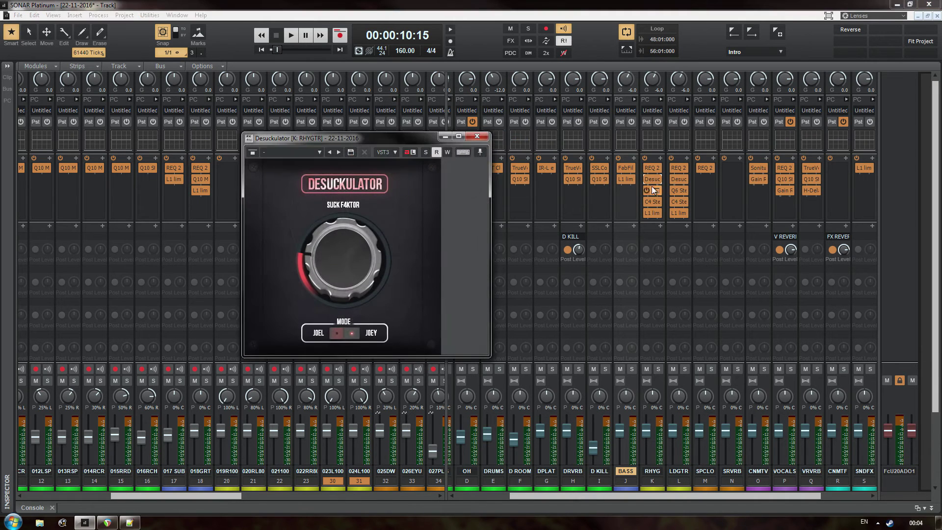
click(484, 136)
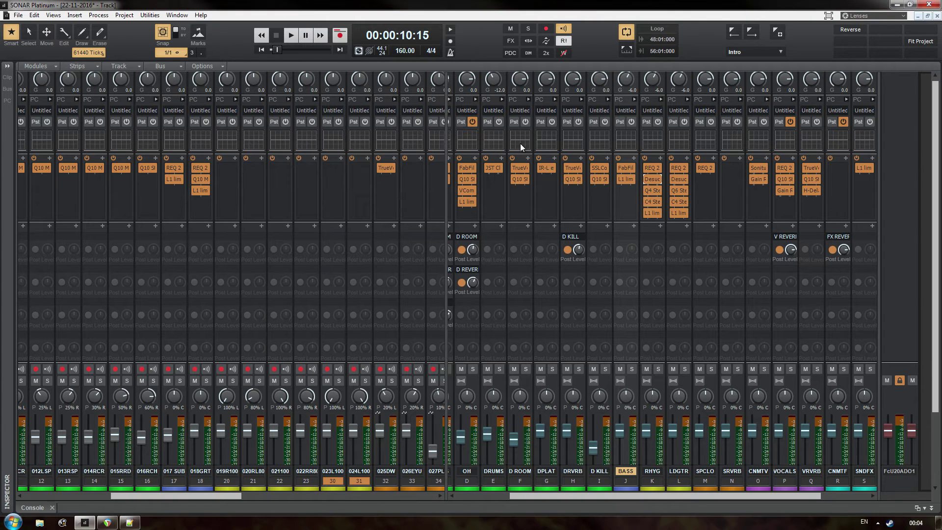
double_click(655, 190)
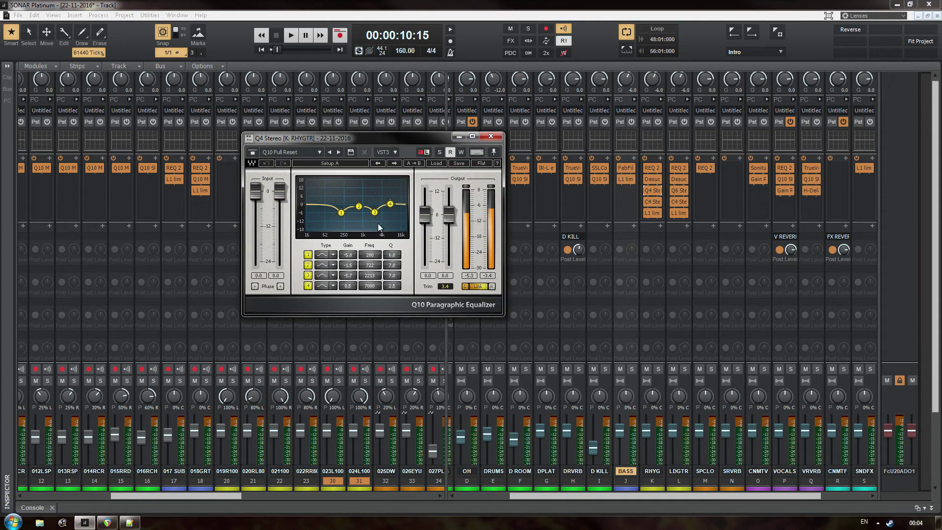
click(489, 137)
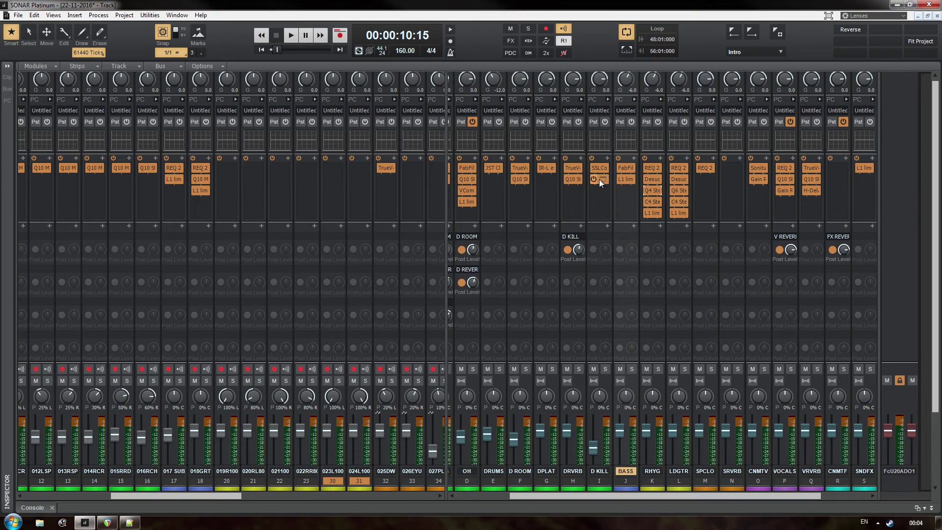
double_click(653, 202)
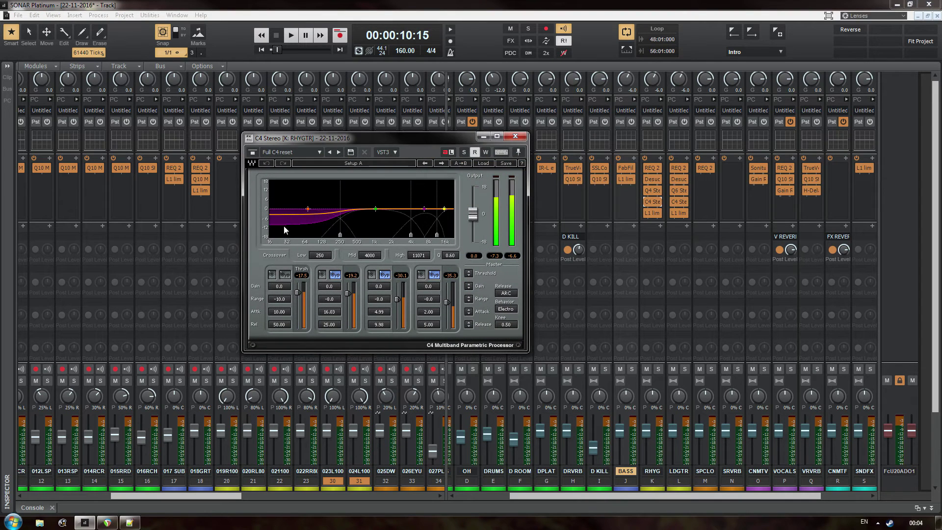
click(521, 140)
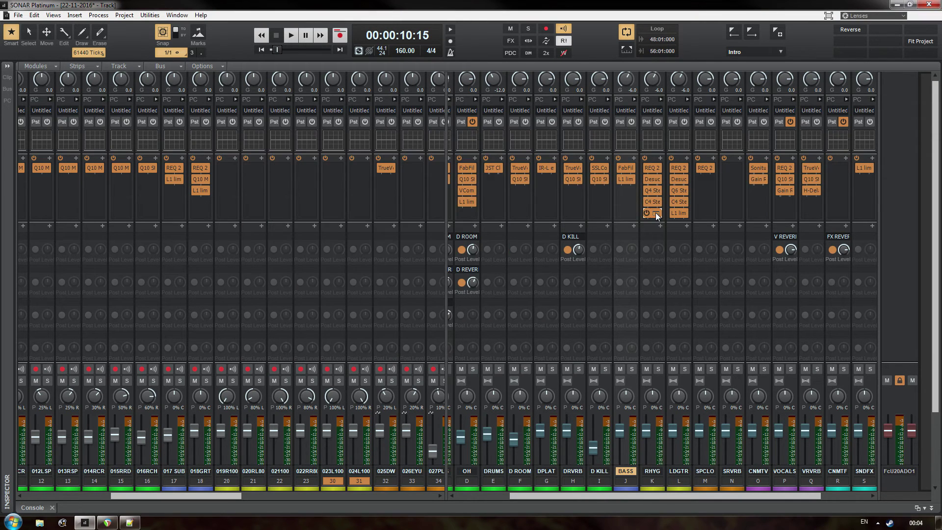
double_click(652, 213)
click(477, 136)
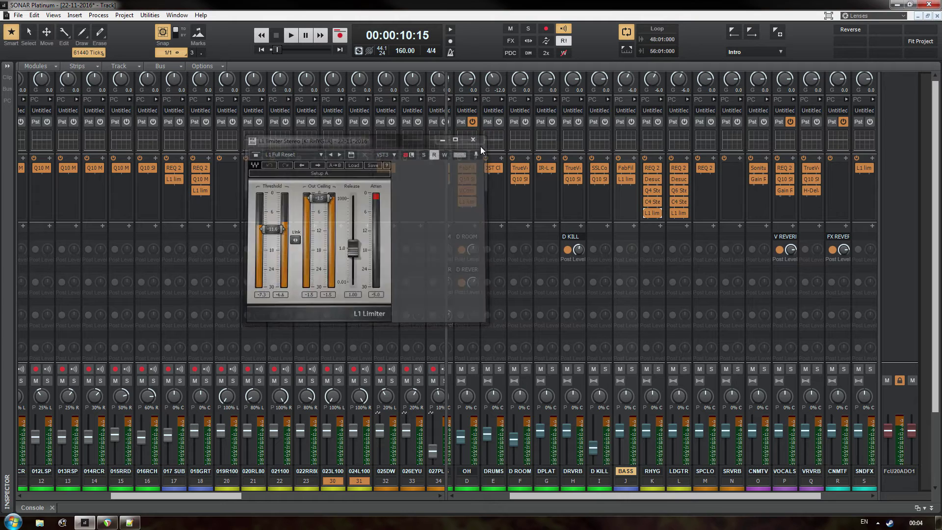
click(658, 369)
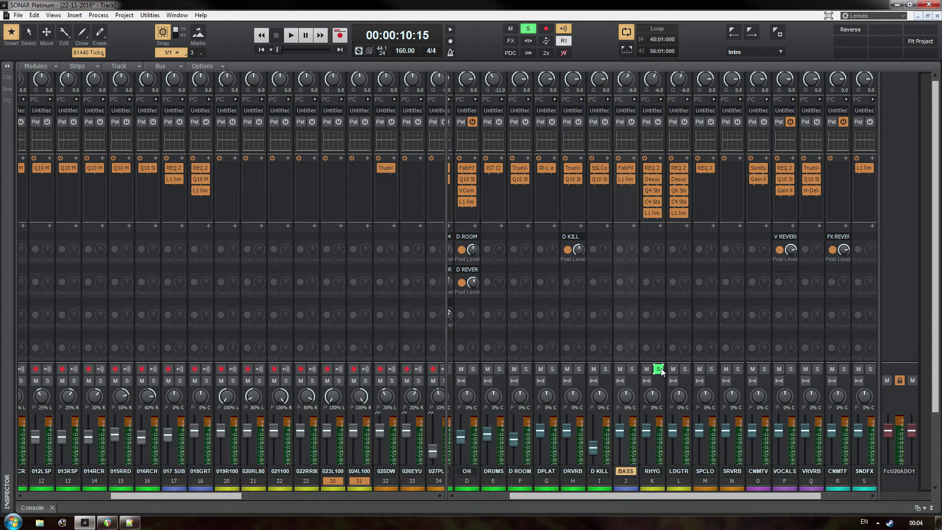
Select the guitar clips in the arrangement, return to the console and start playback
key(alt+1)
drag(314, 253, 373, 321)
key(alt+2)
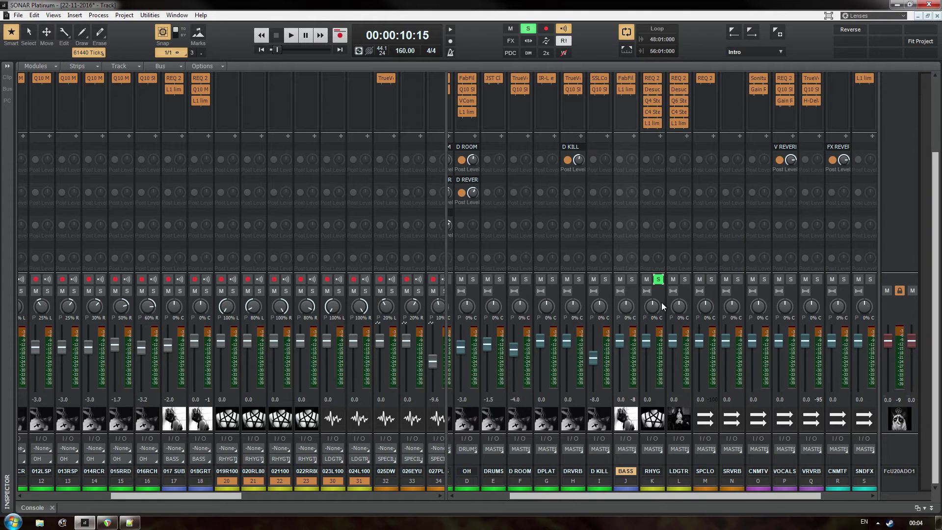
scroll(657, 209, up, 2)
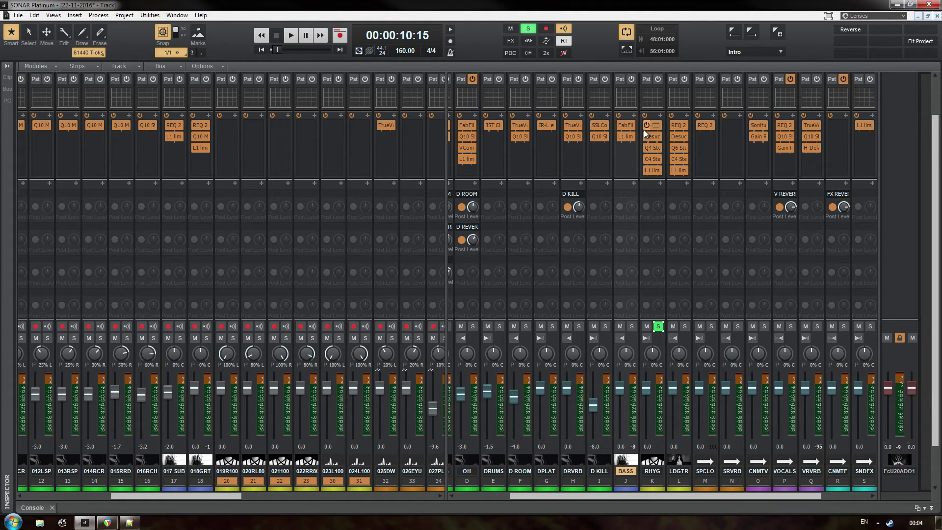
key(space)
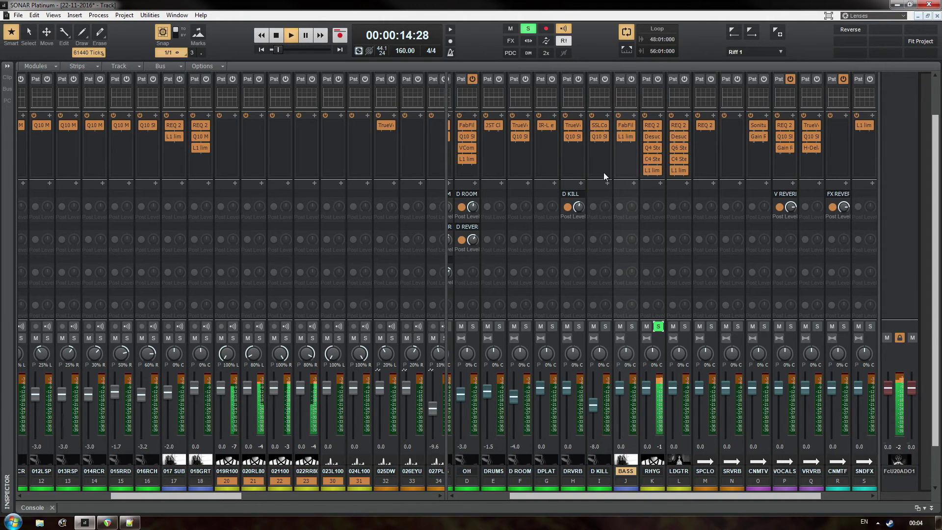
Bypass the RHYG Desuckulator, Q4 and L1 while playing, then bring back REQ 2 and Desuckulator
click(647, 137)
click(646, 146)
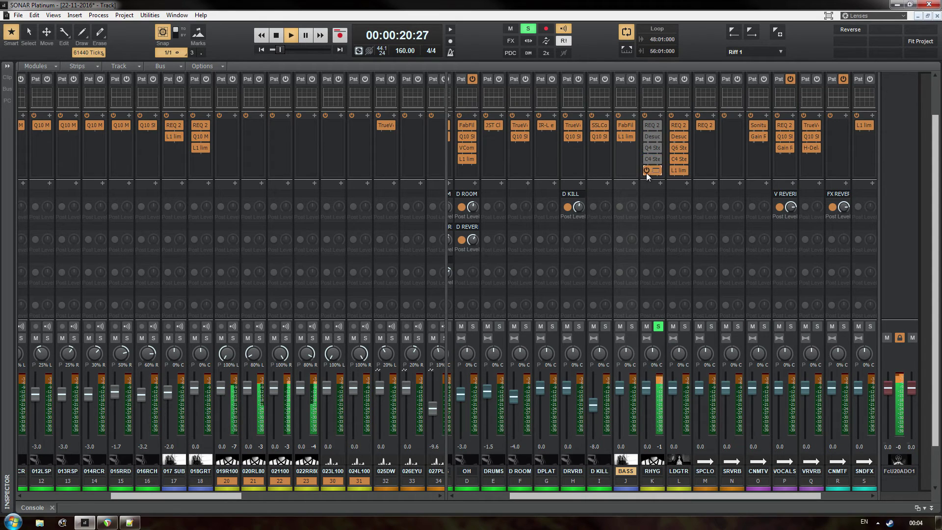
click(646, 171)
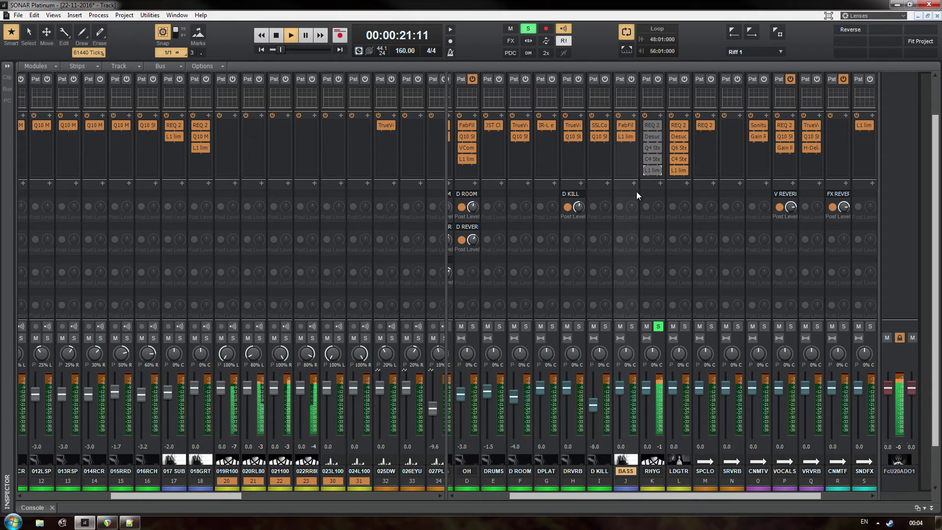
click(645, 128)
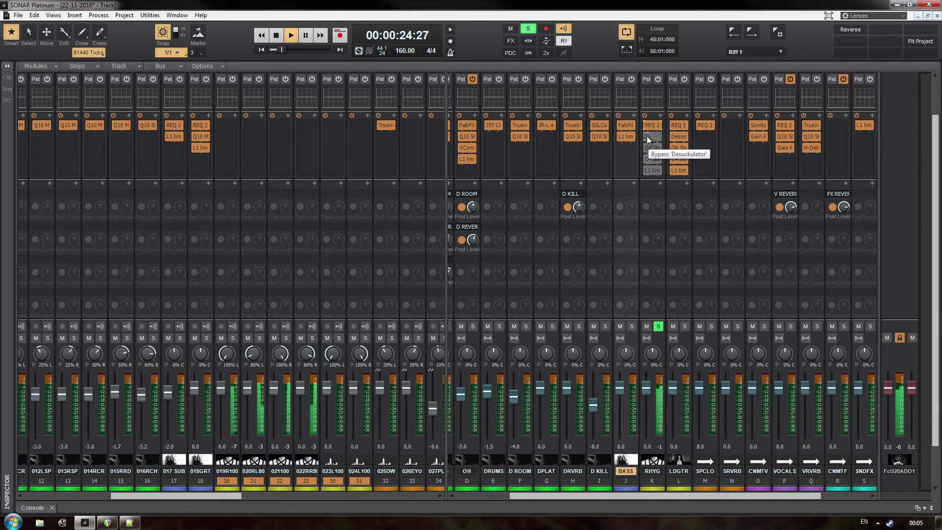
click(645, 137)
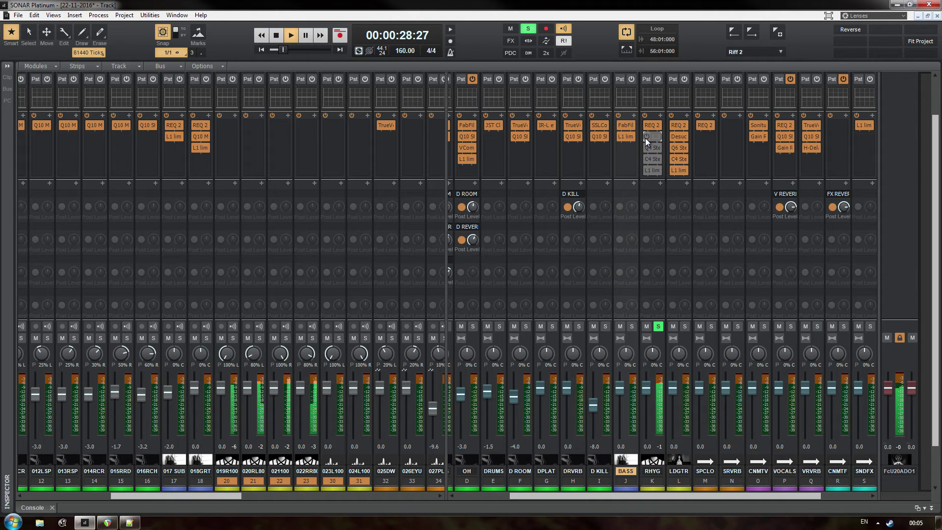
Re-enable the RHYG Q4, C4 multiband and L1 limiter, stop playback and unsolo RHYG
click(646, 149)
click(647, 148)
click(647, 149)
click(646, 160)
click(646, 170)
key(space)
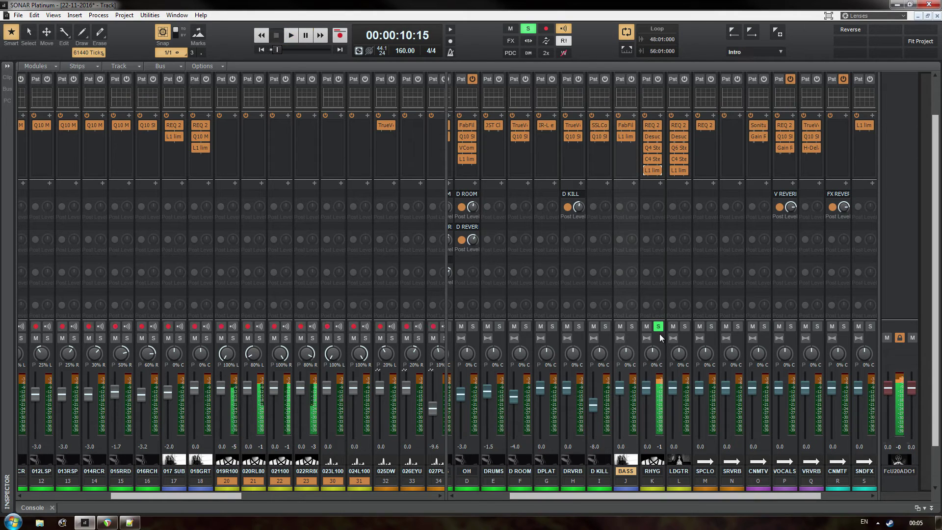
click(658, 327)
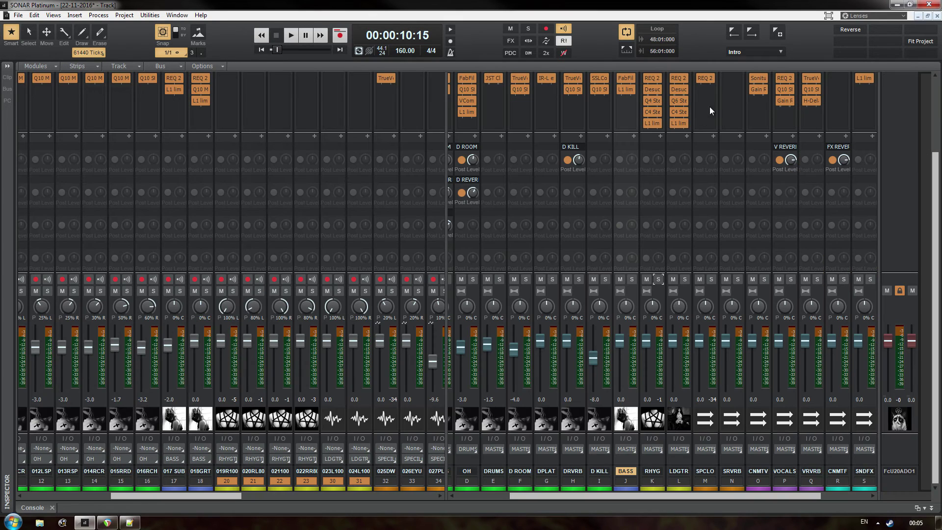
Solo the LDGTR bus, bypass its C4, Q6 and Desuckulator, and start playback
scroll(696, 131, up, 2)
click(685, 326)
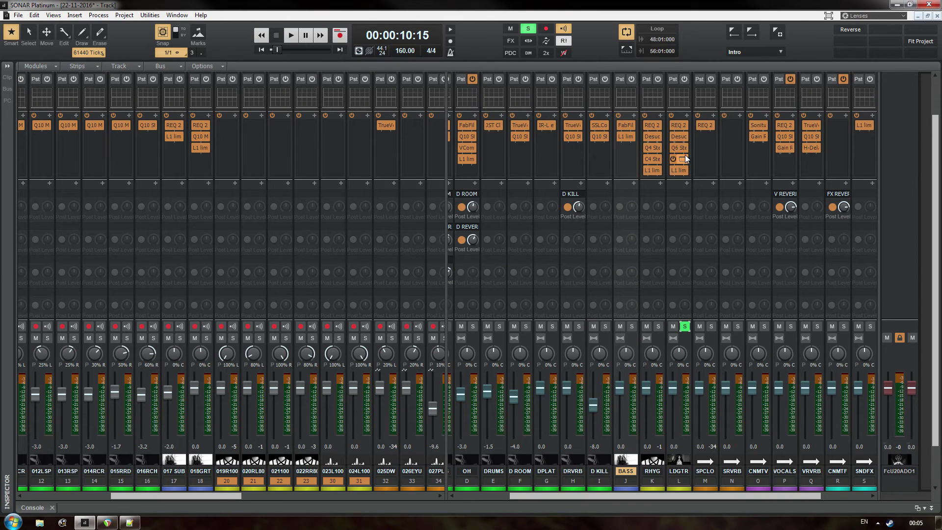
mouse_move(672, 171)
click(673, 159)
click(673, 148)
click(673, 136)
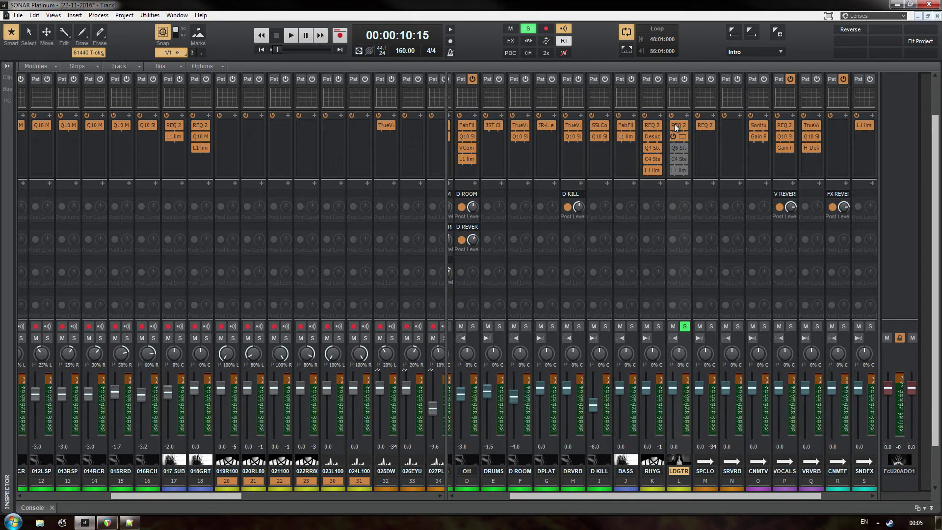
key(space)
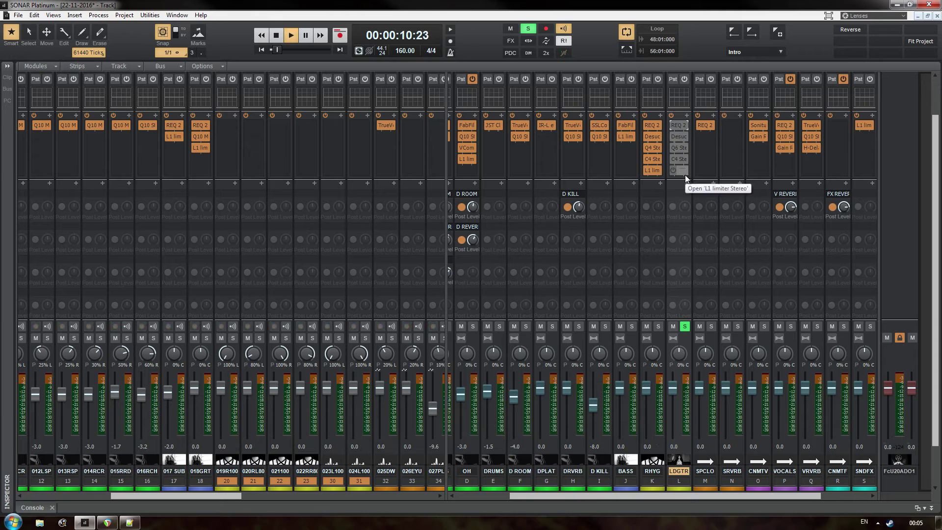
Open the LDGTR REQ 2 and Desuckulator settings, toggling REQ 2 and re-enabling the Desuckulator
click(683, 125)
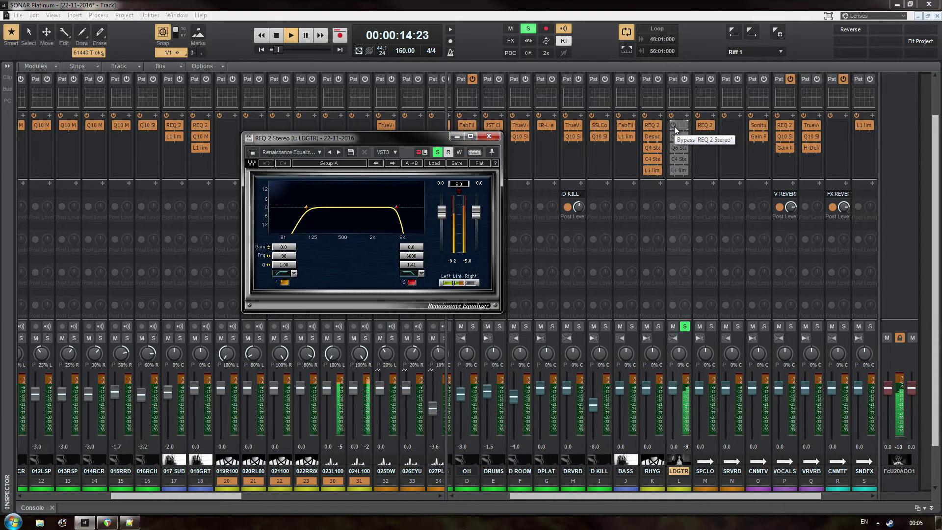
click(674, 126)
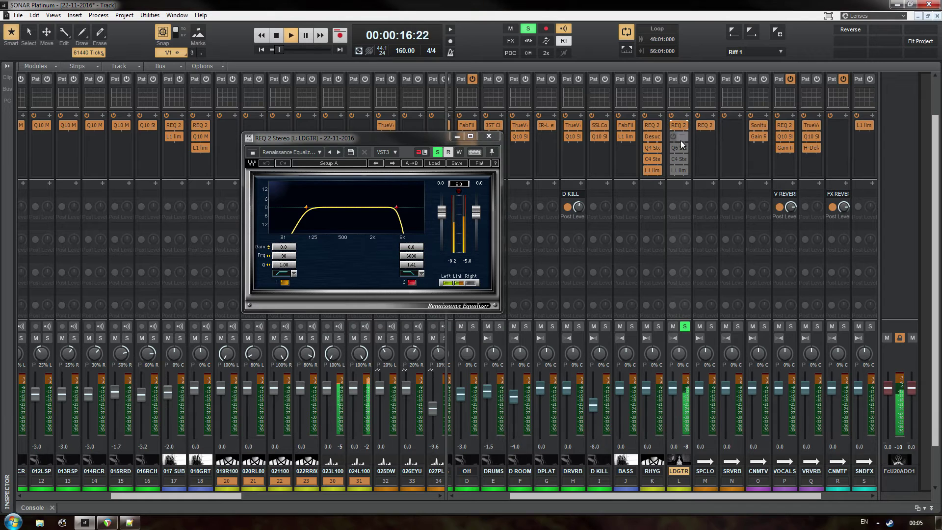
click(684, 138)
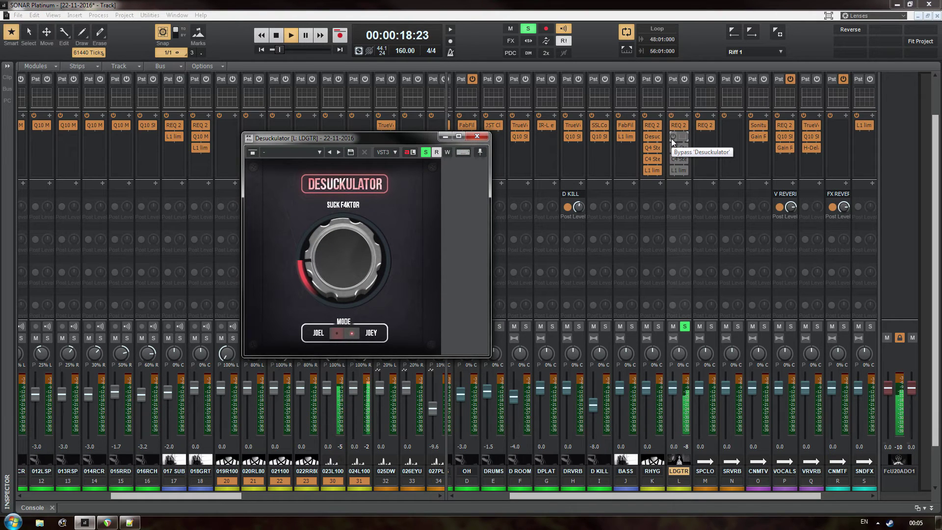
click(671, 138)
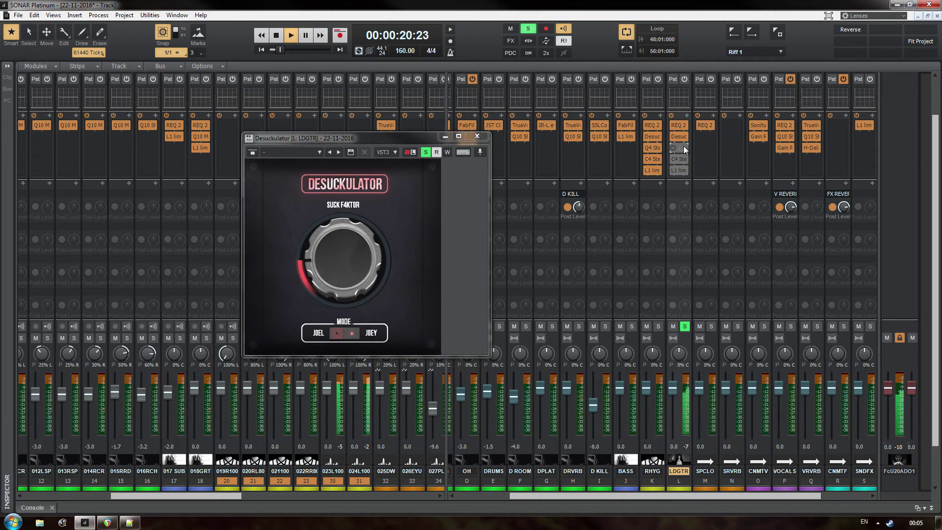
Show the LDGTR Q6, C4 and L1 limiter settings, re-enabling the C4 multiband
click(684, 147)
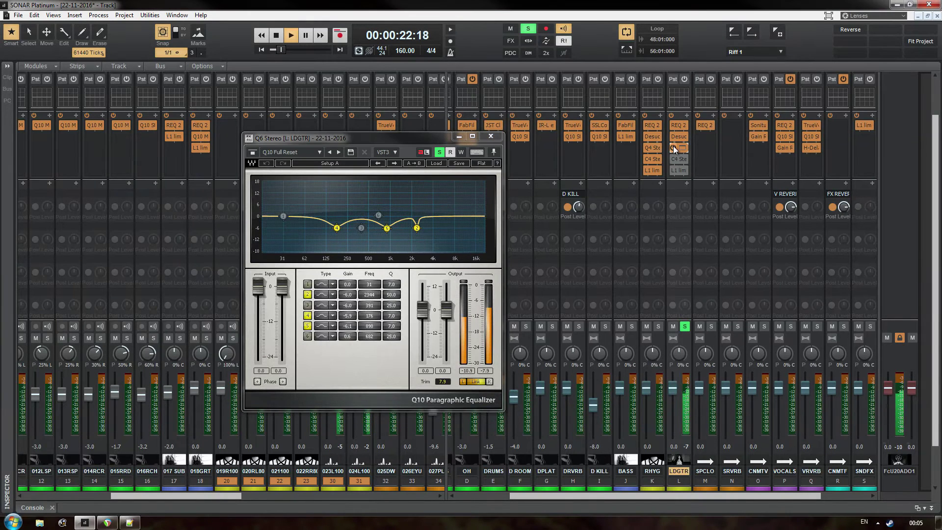
click(685, 160)
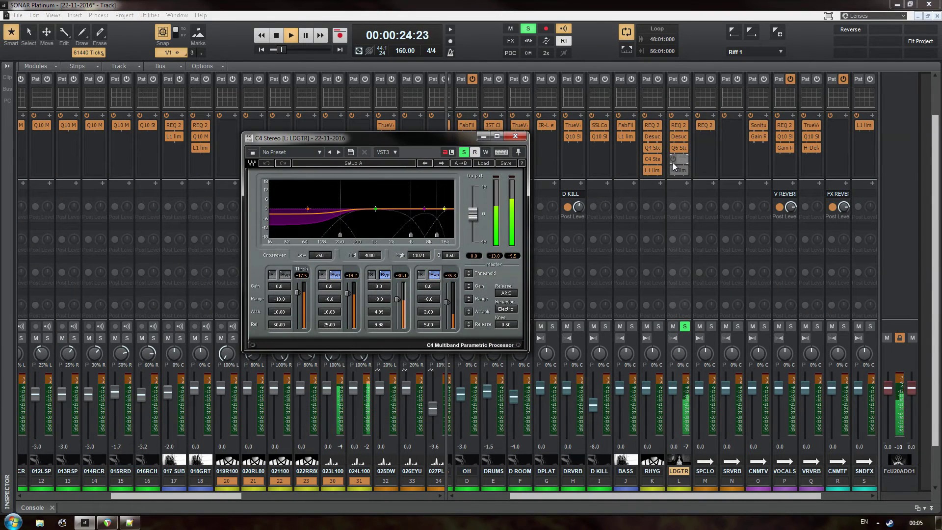
click(673, 160)
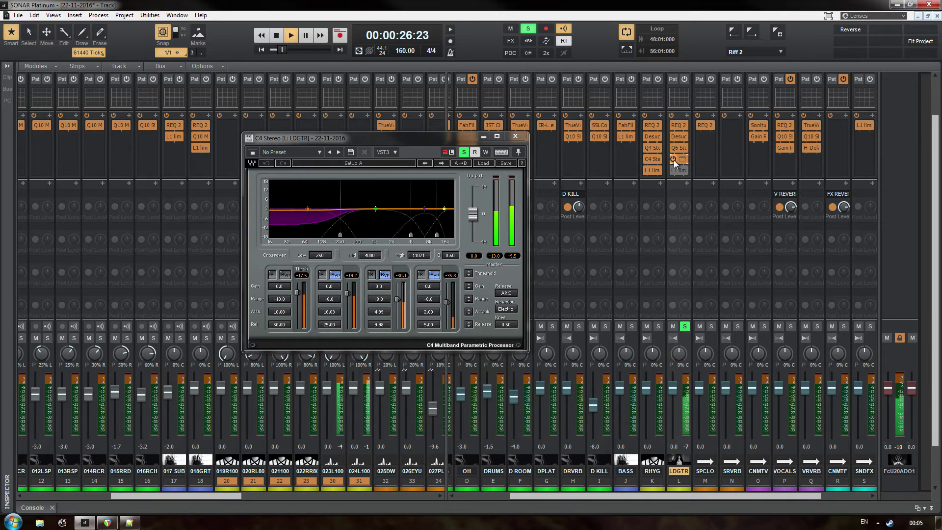
click(685, 172)
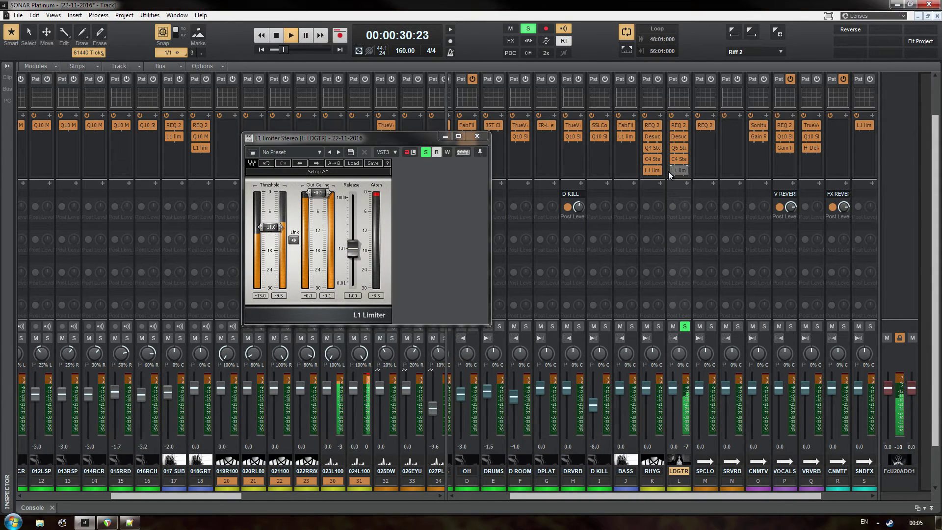
drag(673, 169, 673, 172)
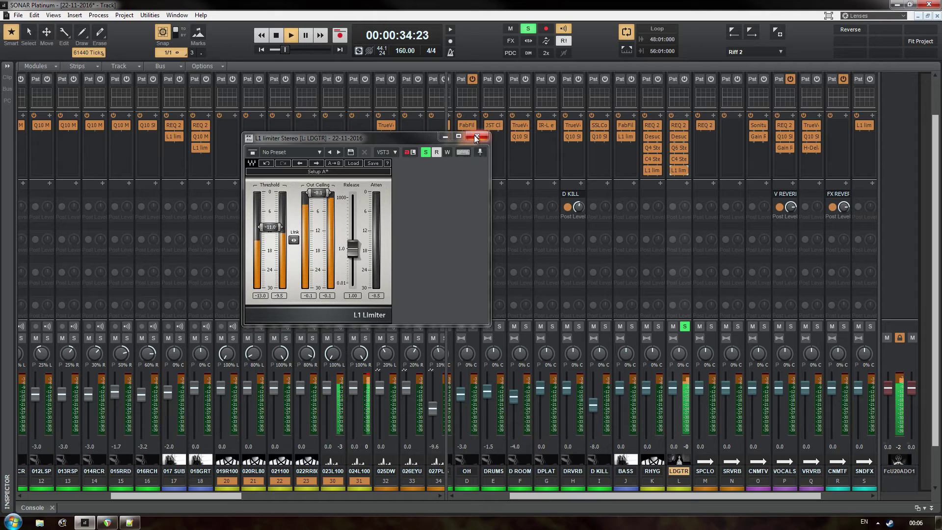
Stop playback, close the LDGTR limiter window, solo RHYG and play again
key(space)
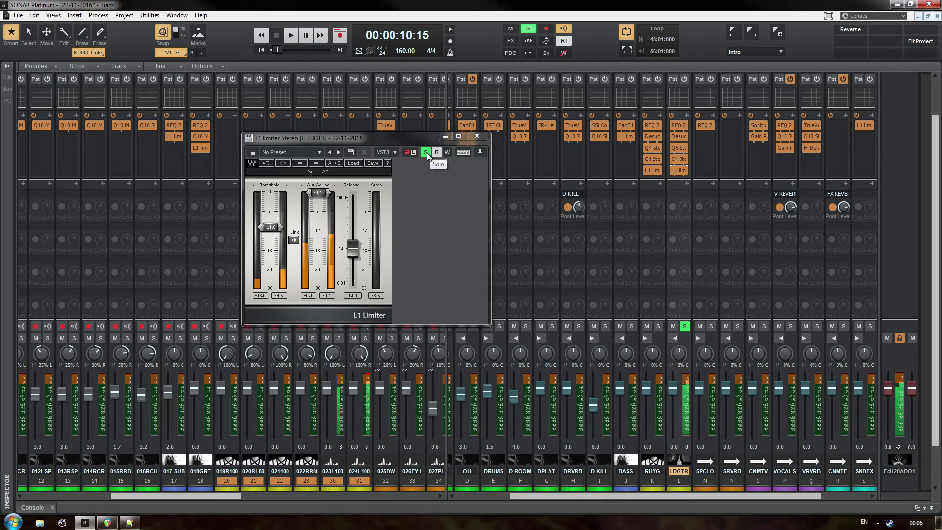
click(477, 136)
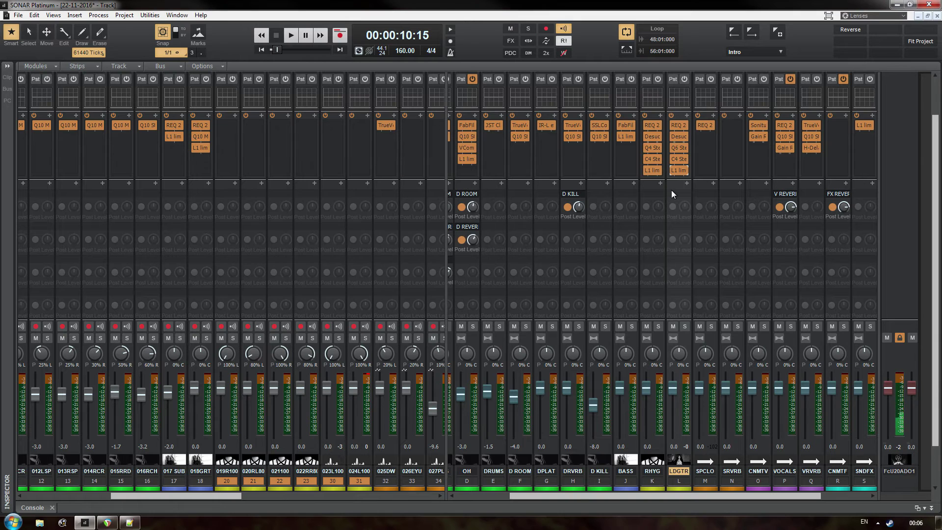
click(659, 326)
key(space)
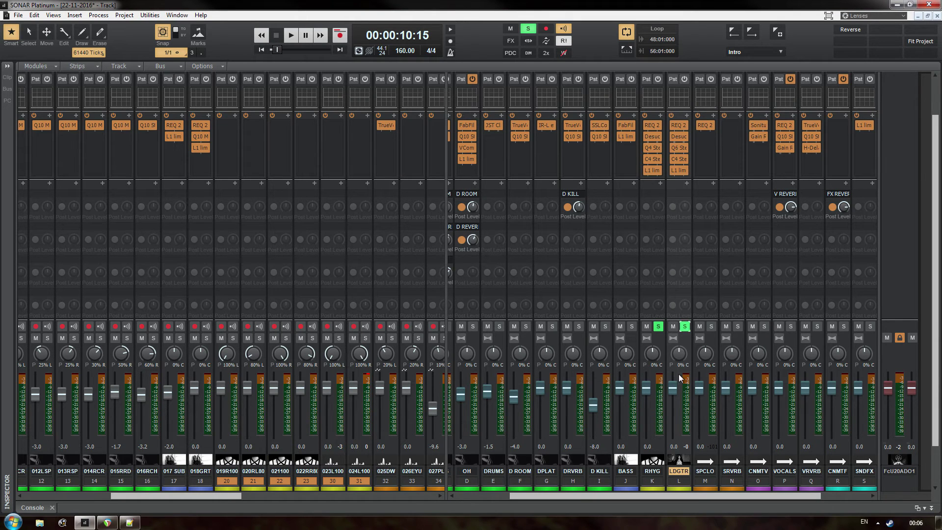
Raise the LDGTR L1 limiter threshold from -11.0 to 0.0 and close the window
click(656, 170)
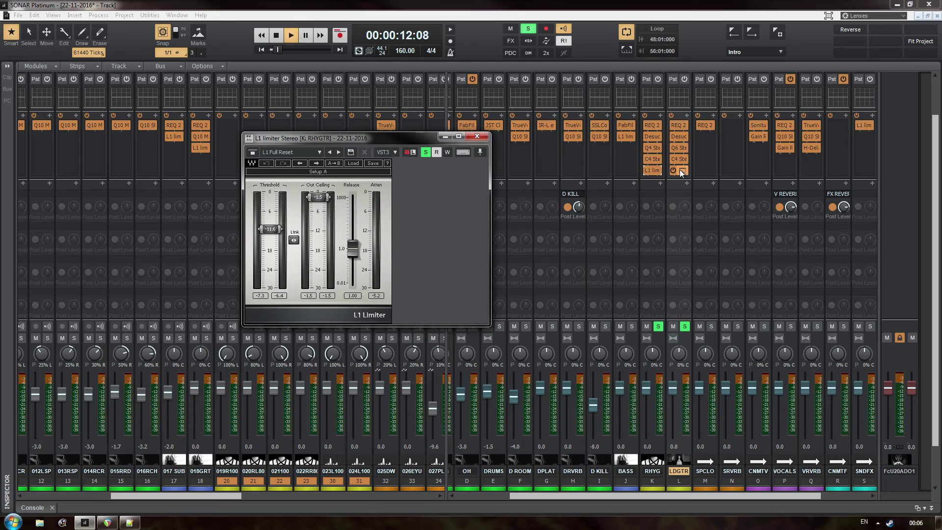
double_click(681, 169)
mouse_move(269, 229)
mouse_down()
mouse_move(270, 192)
mouse_move(270, 218)
mouse_up()
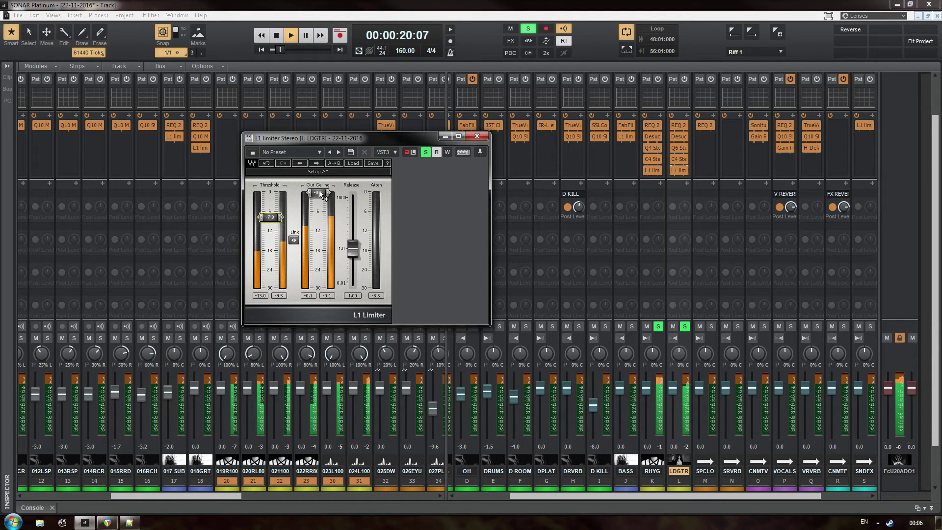
click(480, 137)
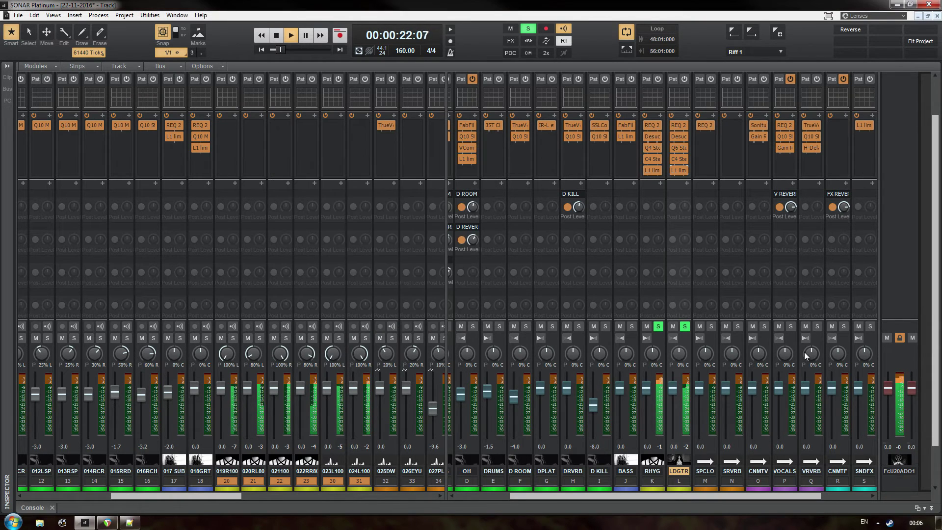
Stop playback and turn off the RHYG and LDGTR solos
key(space)
click(659, 326)
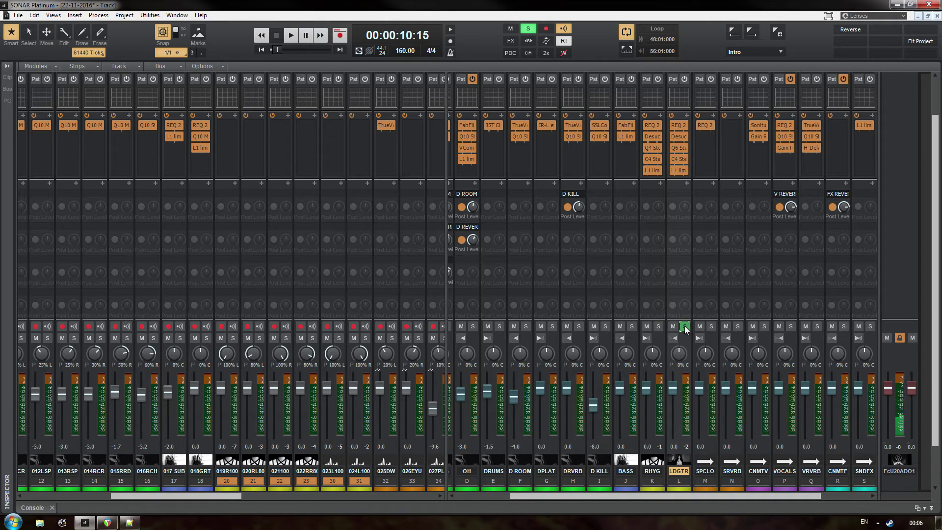
click(685, 326)
key(d)
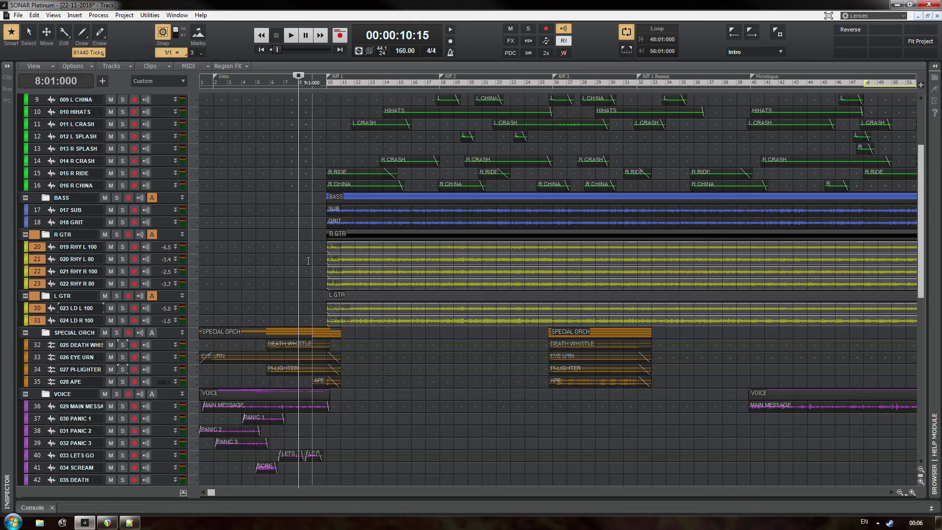
Select the DEATH WHISTLE through 028 APE tracks and set the now time to bar 5
scroll(300, 254, down, 3)
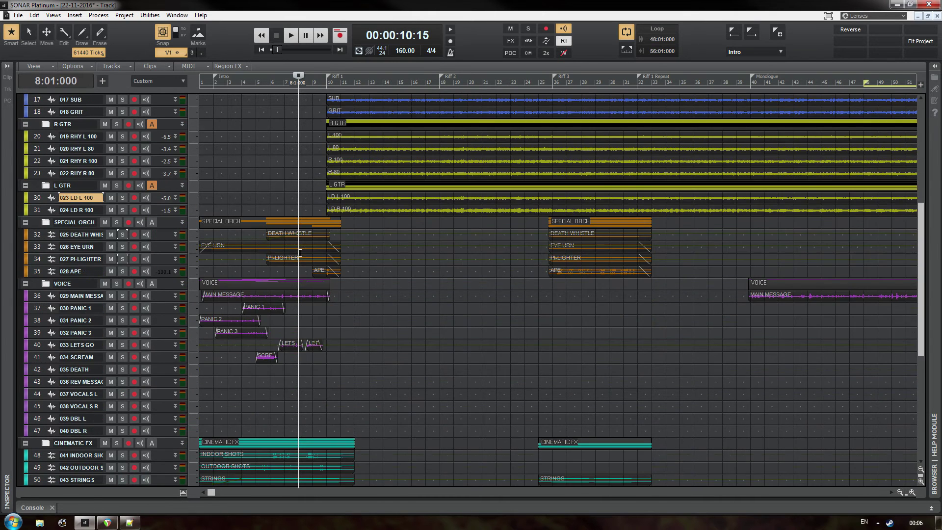
scroll(299, 253, down, 2)
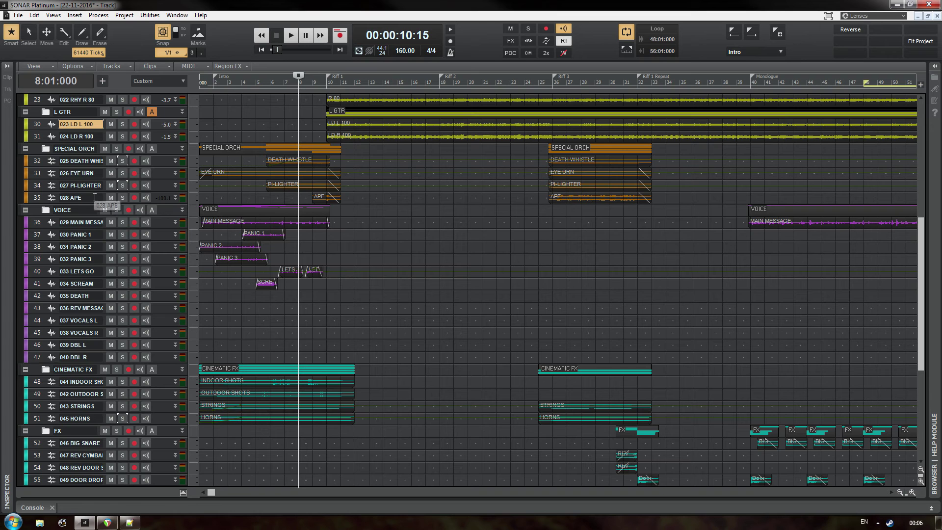
scroll(95, 197, down, 4)
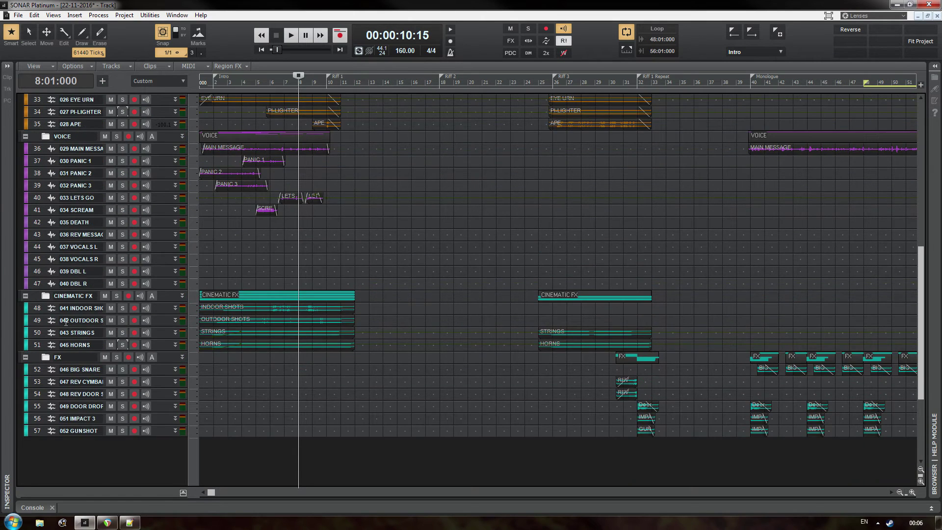
scroll(77, 394, up, 2)
click(35, 161)
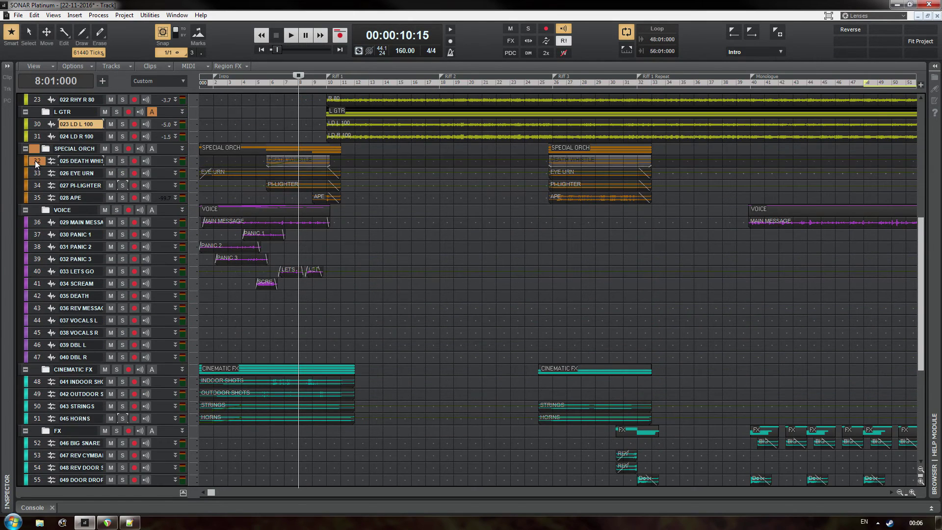
shift+click(45, 202)
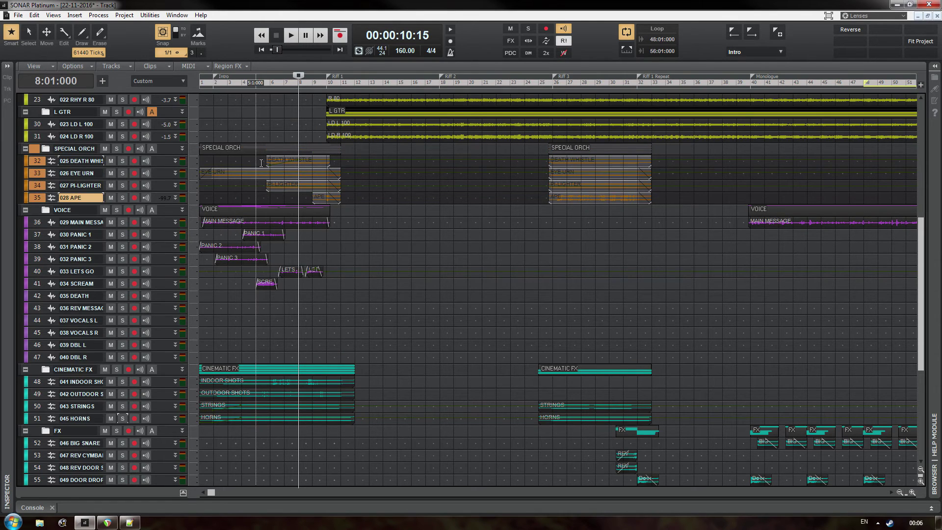
click(256, 78)
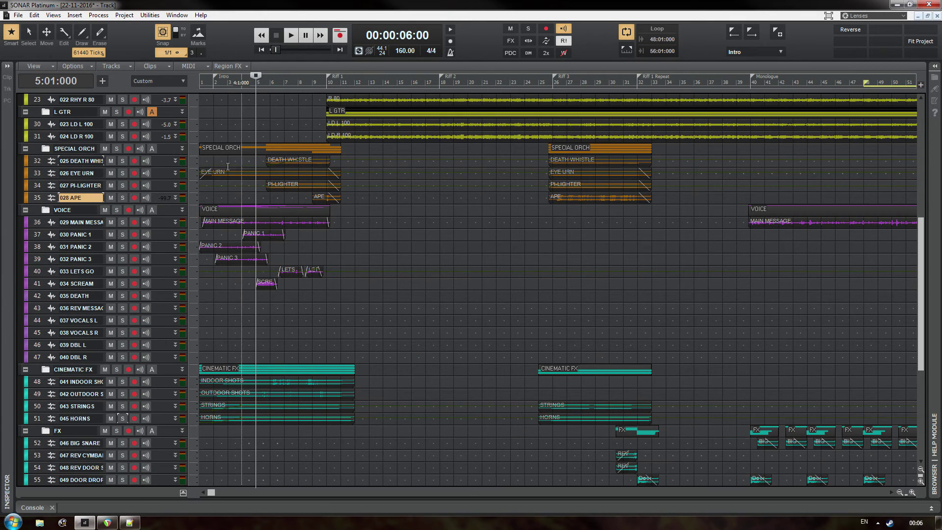
Enlarge and solo DEATH WHISTLE, play it from bar 7, then fold it back to one row
drag(74, 167, 80, 227)
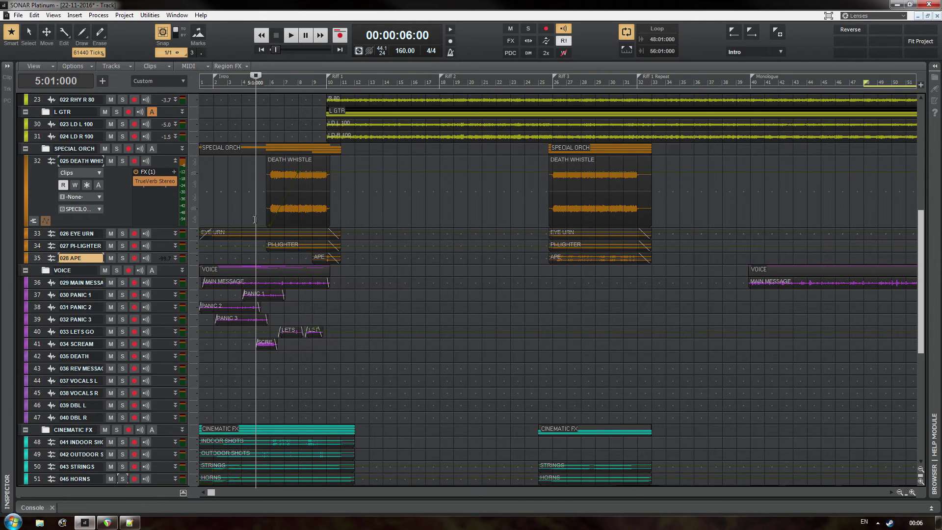
click(123, 160)
click(274, 200)
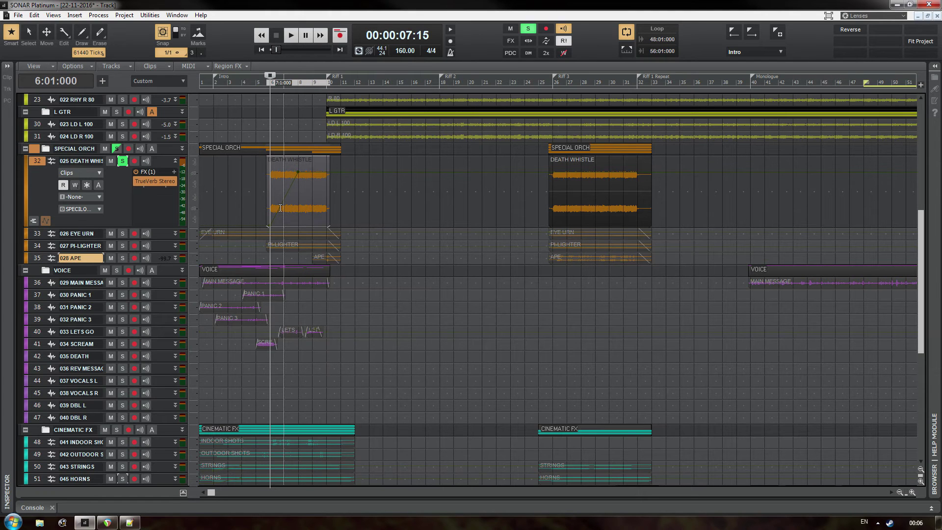
click(281, 207)
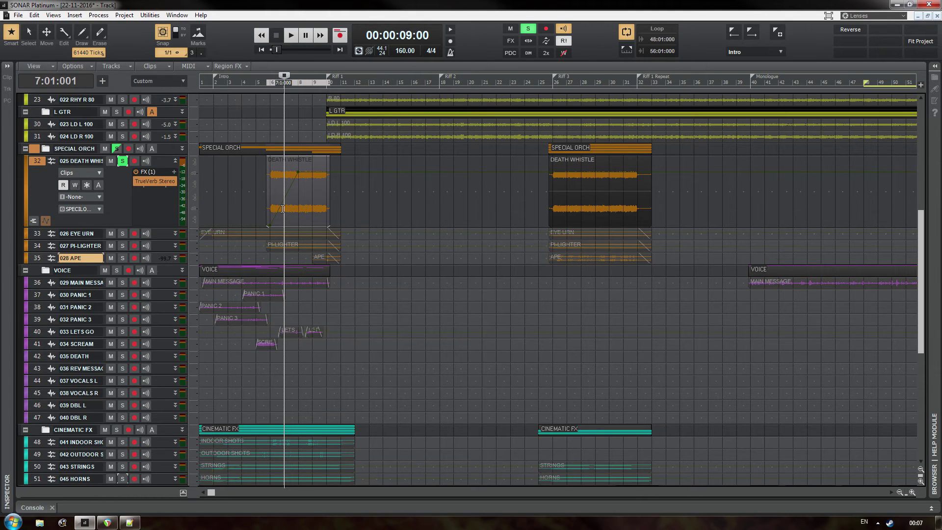
key(space)
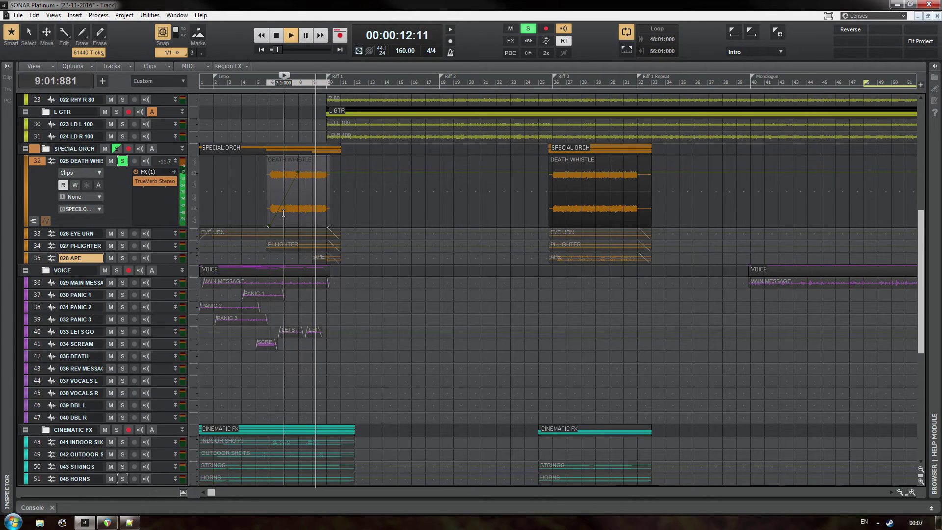
key(space)
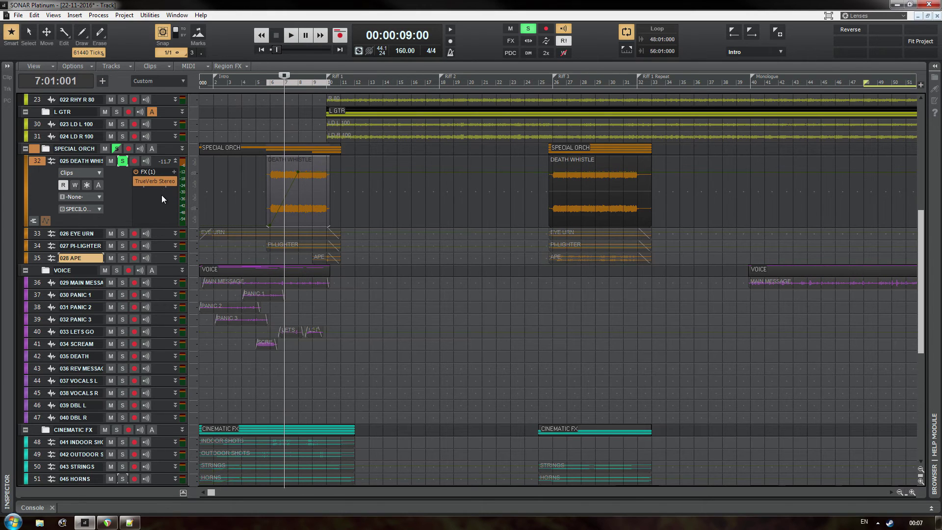
double_click(144, 229)
Unsolo DEATH WHISTLE, then enlarge, solo and play EYE URN from bar 6 before shrinking it
click(122, 161)
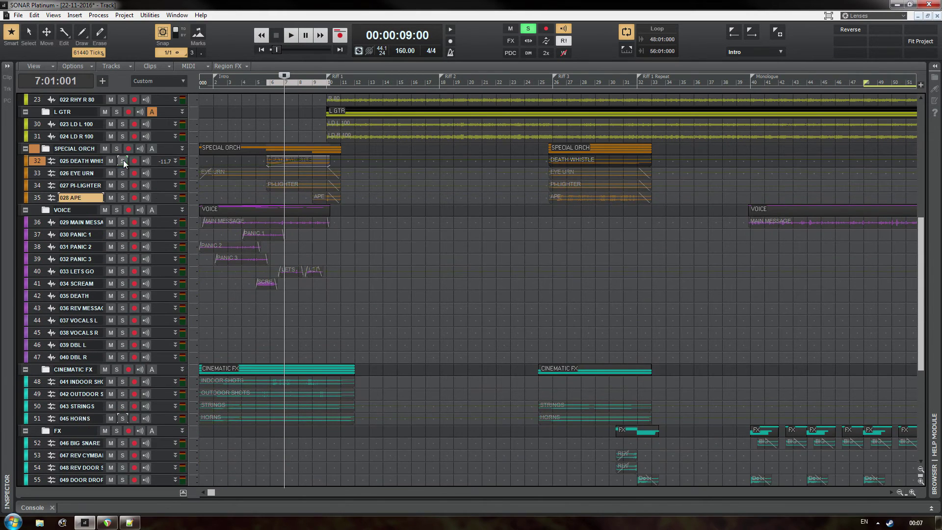
drag(84, 179, 84, 243)
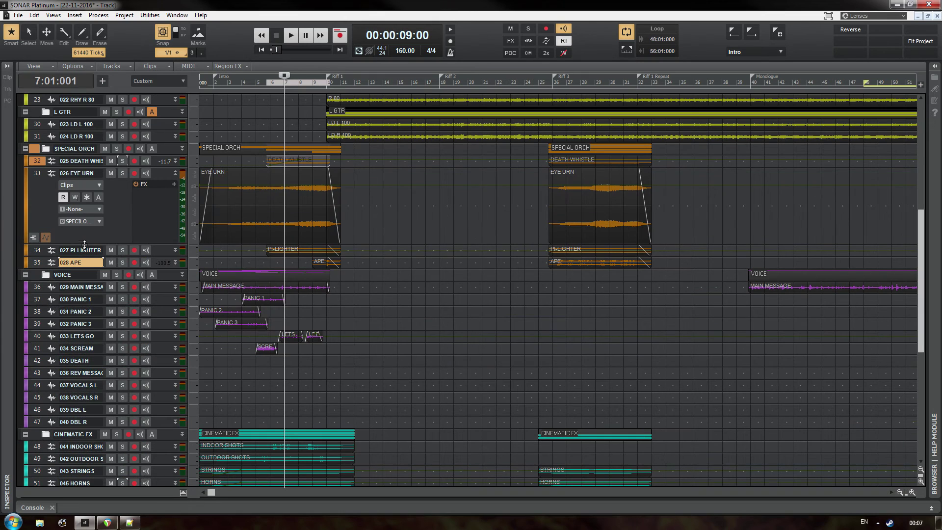
click(121, 173)
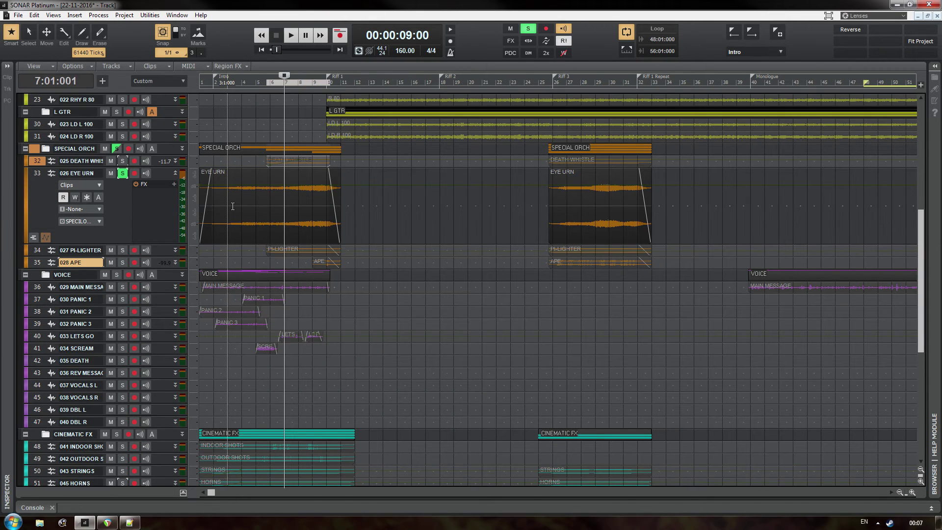
click(265, 210)
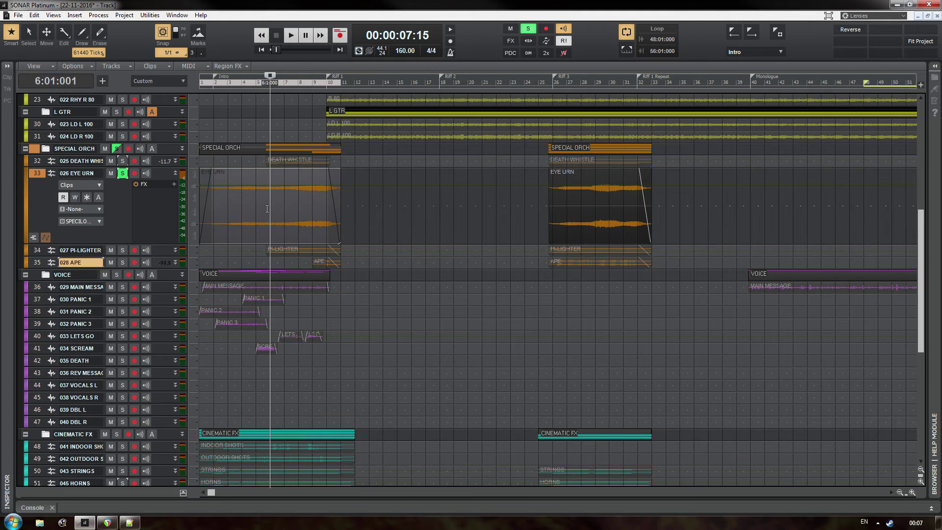
key(space)
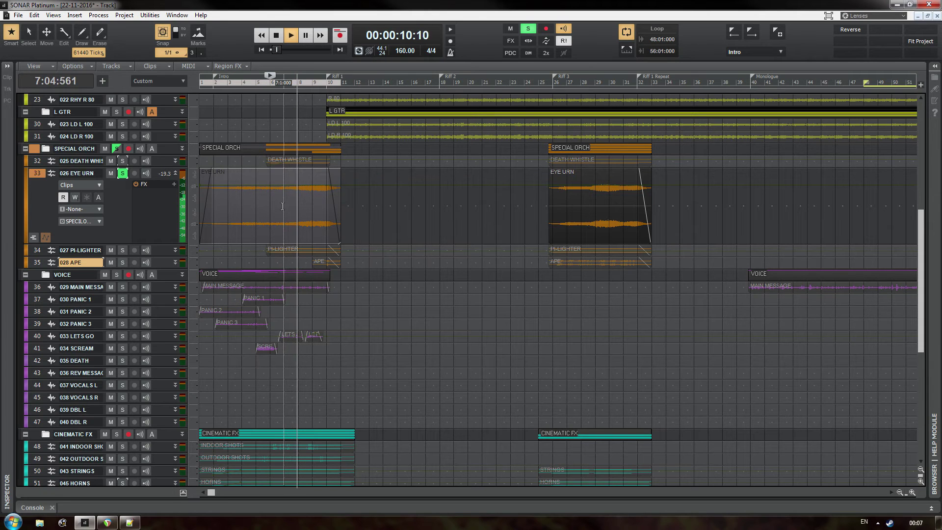
key(space)
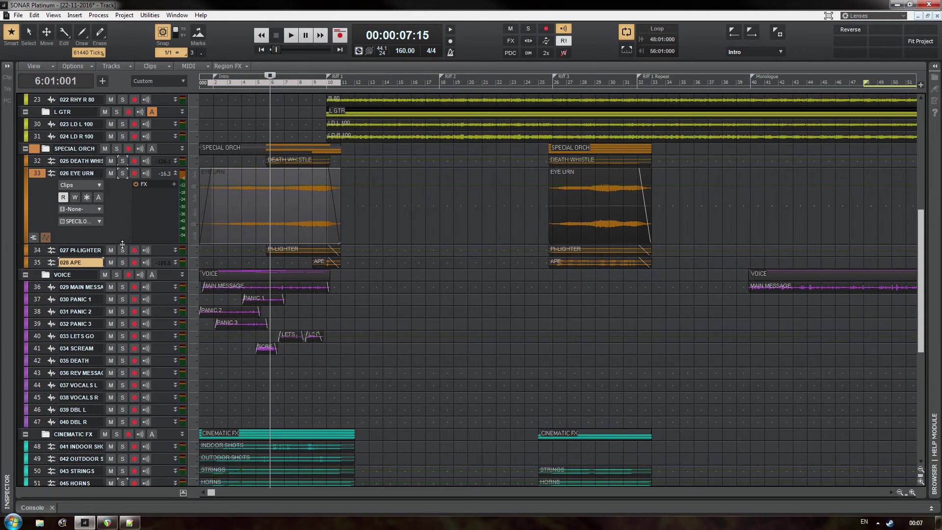
drag(122, 244, 101, 181)
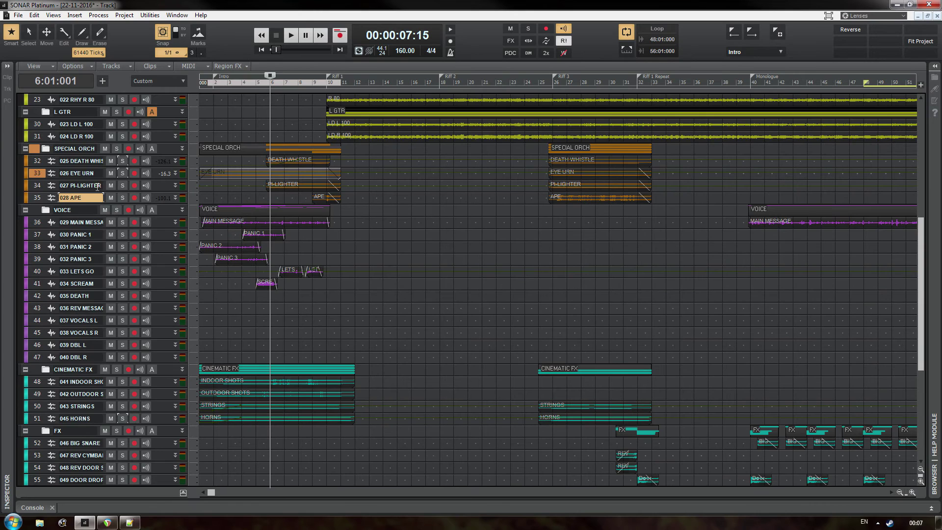
Enlarge PI-LIGHTER, play it soloed from bar 5, then clear its solo
drag(92, 193, 96, 262)
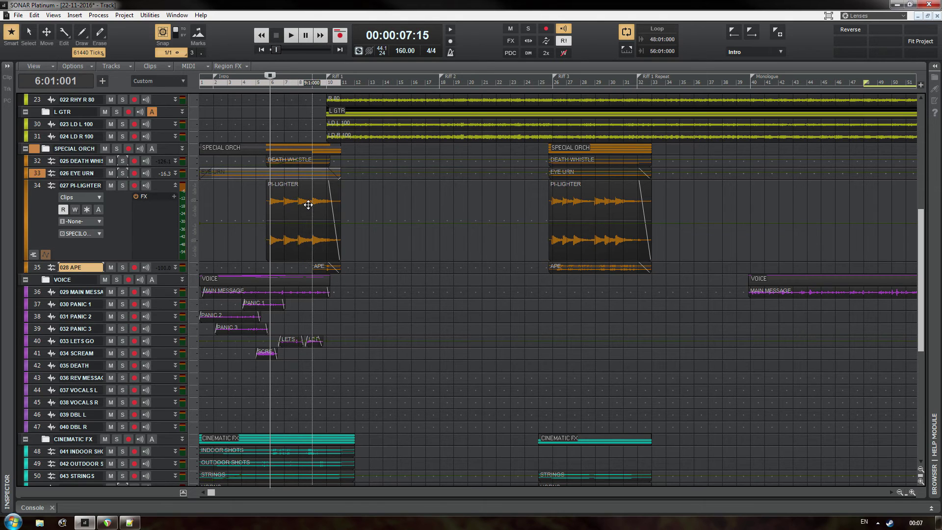
click(251, 237)
key(space)
key(s)
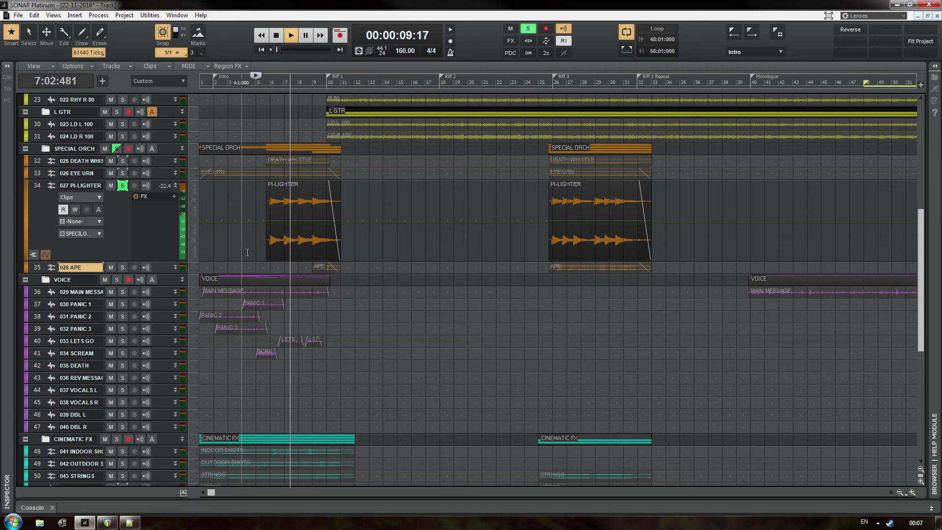
key(space)
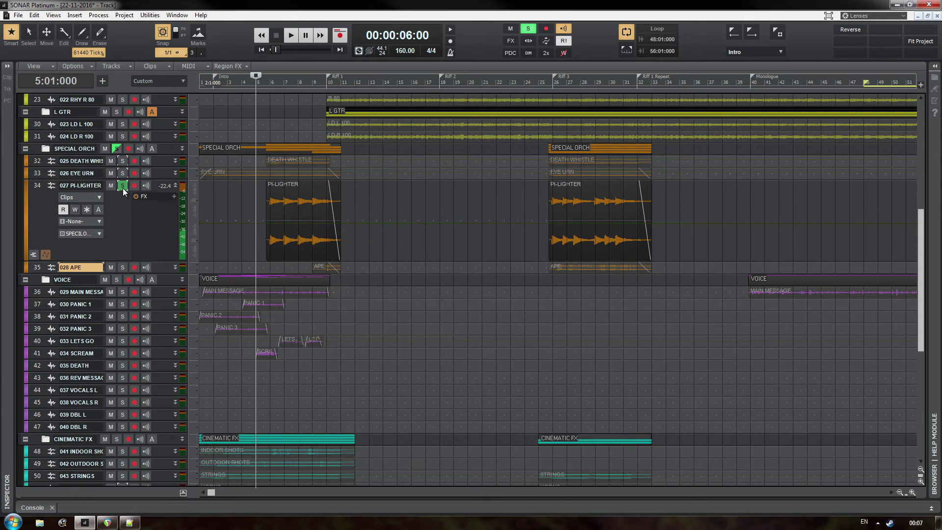
click(123, 187)
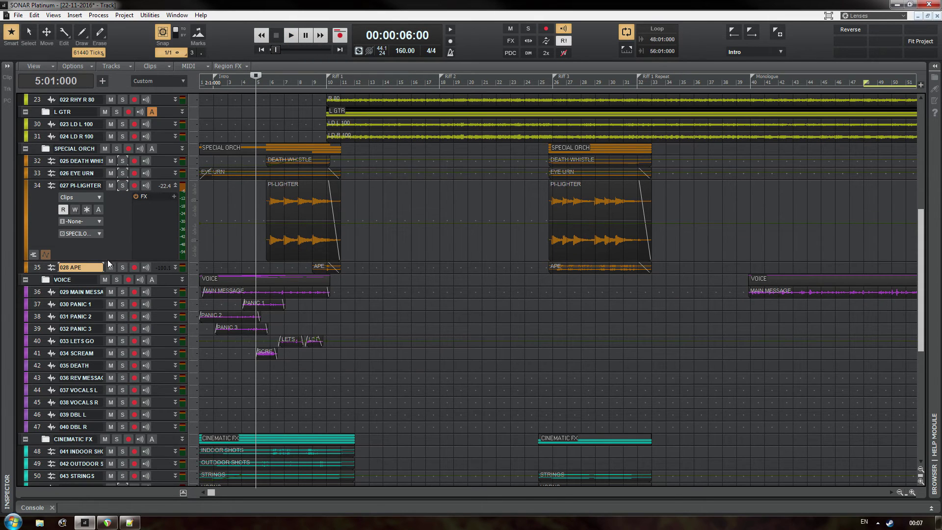
Shrink PI-LIGHTER, then play the soloed 028 APE track from bar 25, Riff 2
drag(108, 260, 82, 276)
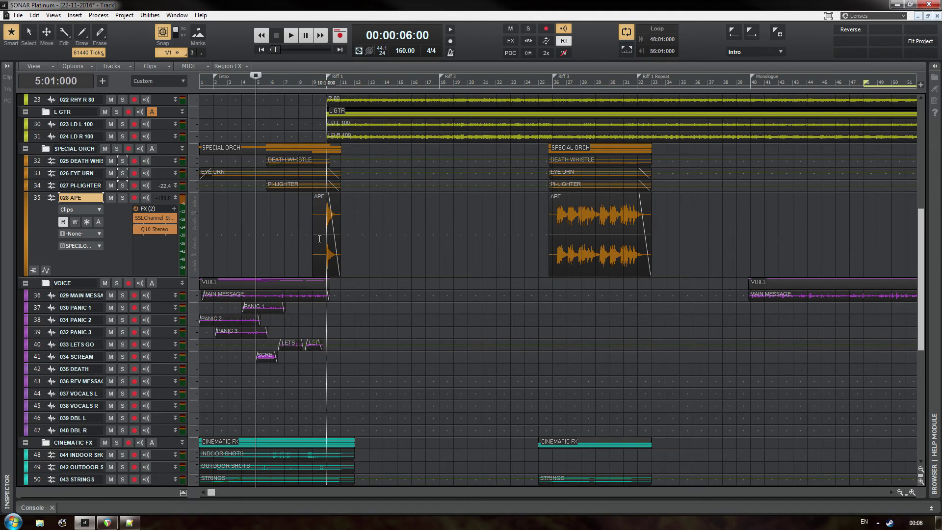
click(542, 244)
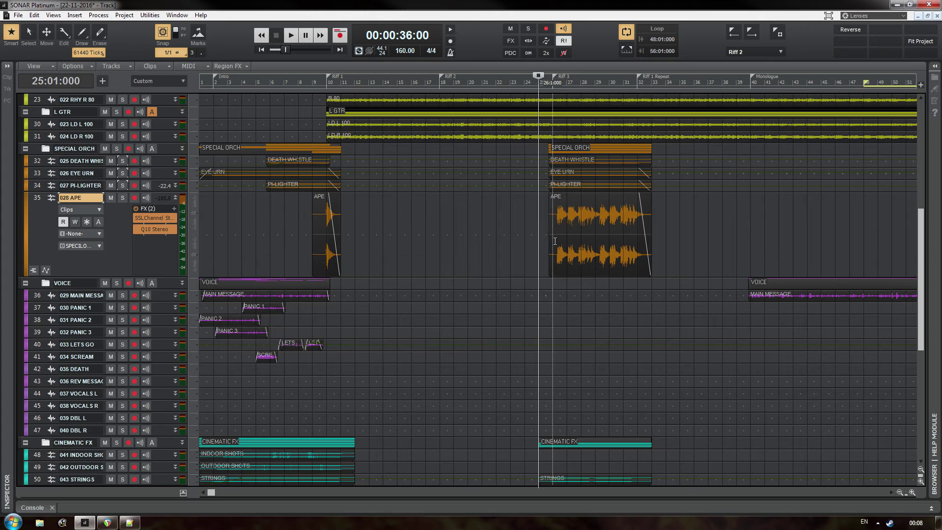
click(122, 197)
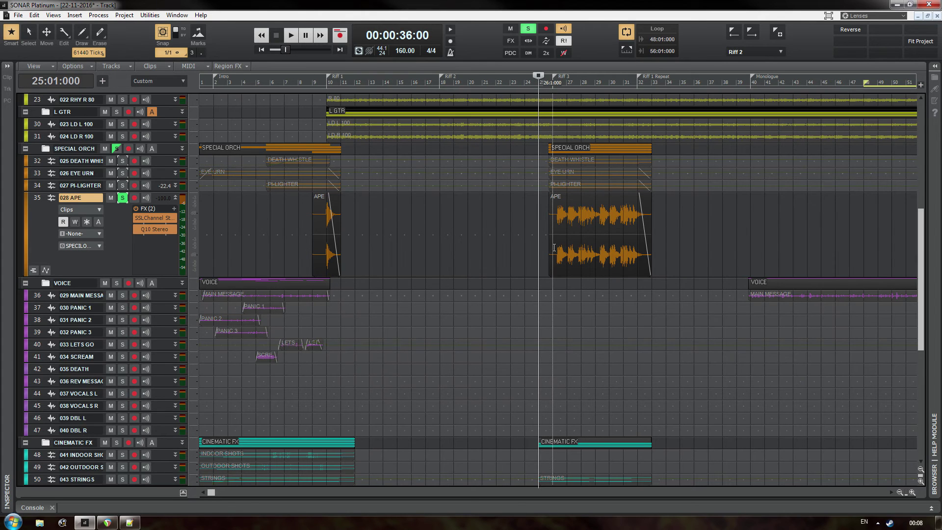
key(space)
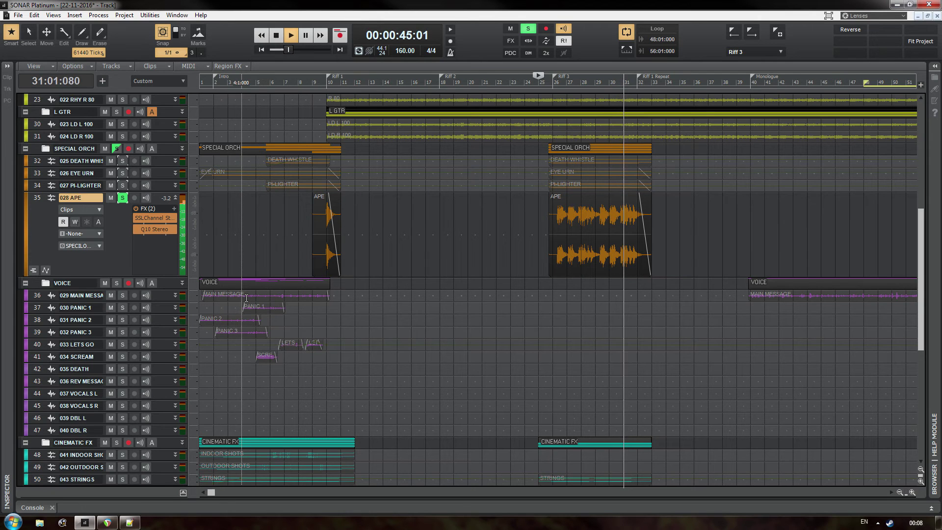
key(space)
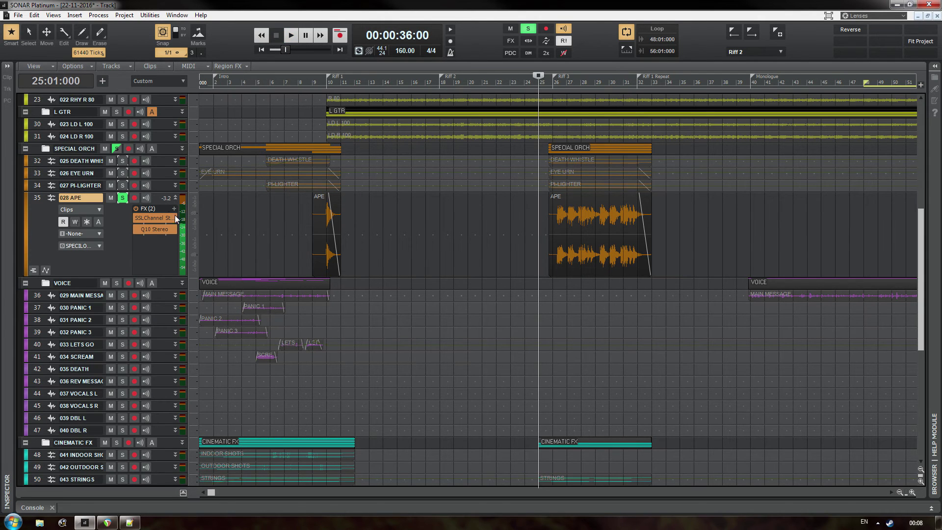
Inspect the APE track's SSLChannel and Q10 equalizer windows, then close them
double_click(163, 218)
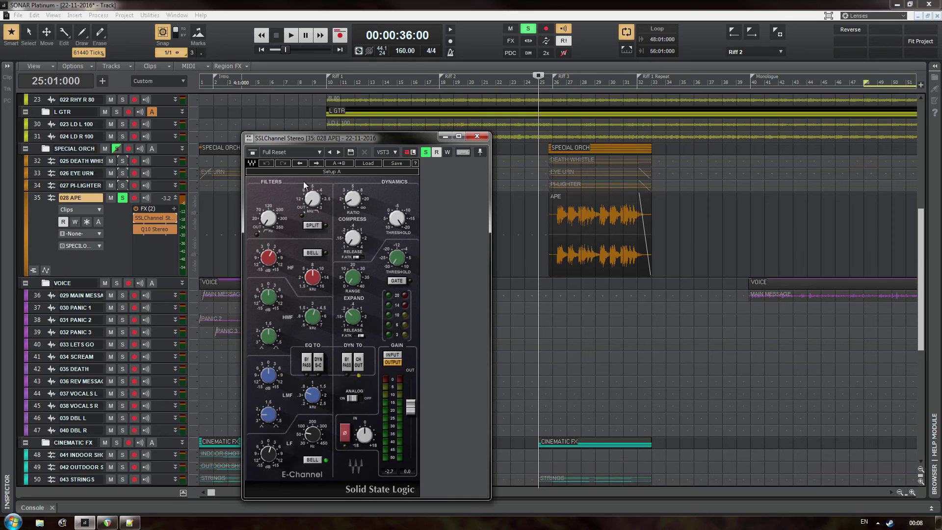
drag(348, 122, 378, 51)
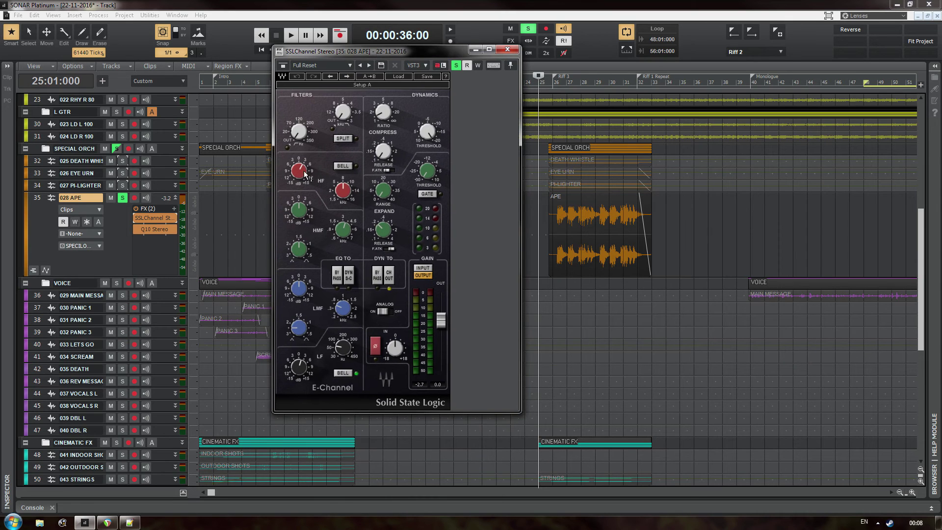
mouse_move(332, 210)
click(513, 50)
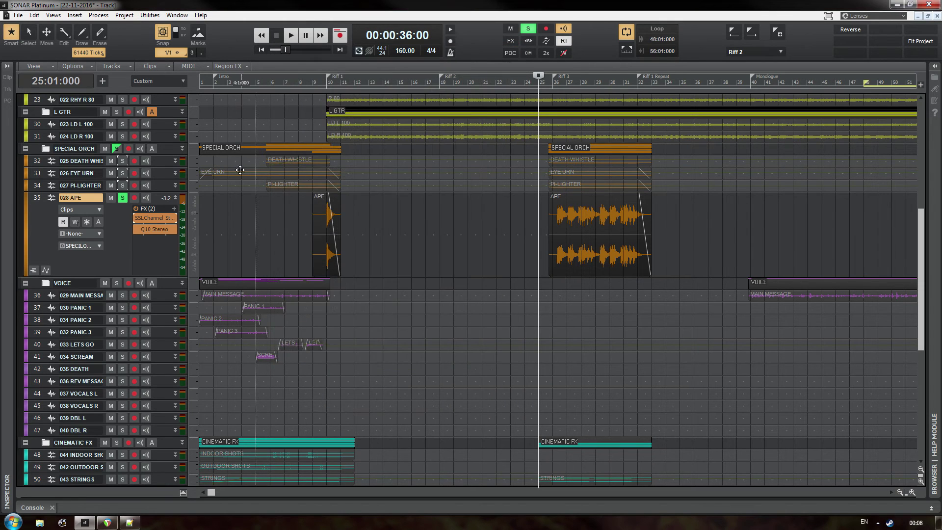
double_click(153, 229)
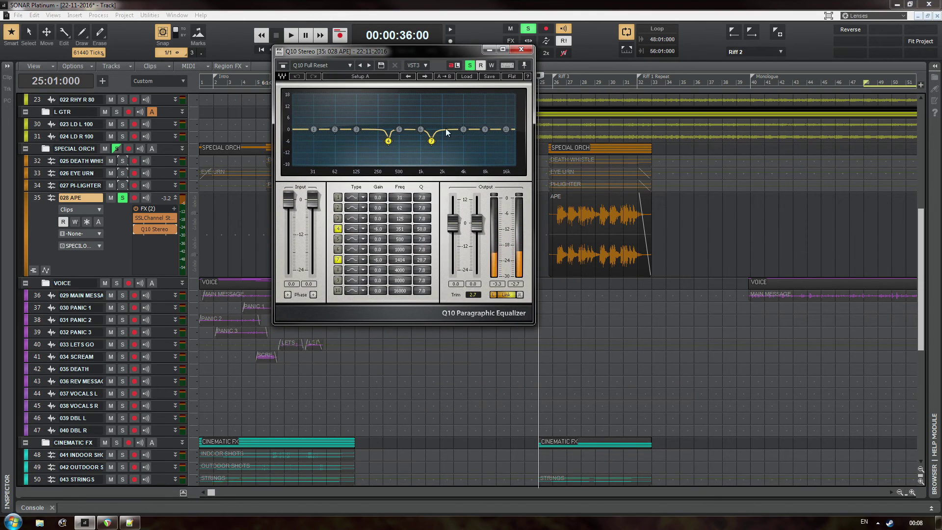
click(521, 49)
Unsolo and shrink the APE track, check REQ 2 on the SPCLO bus, then return to tracks
click(123, 198)
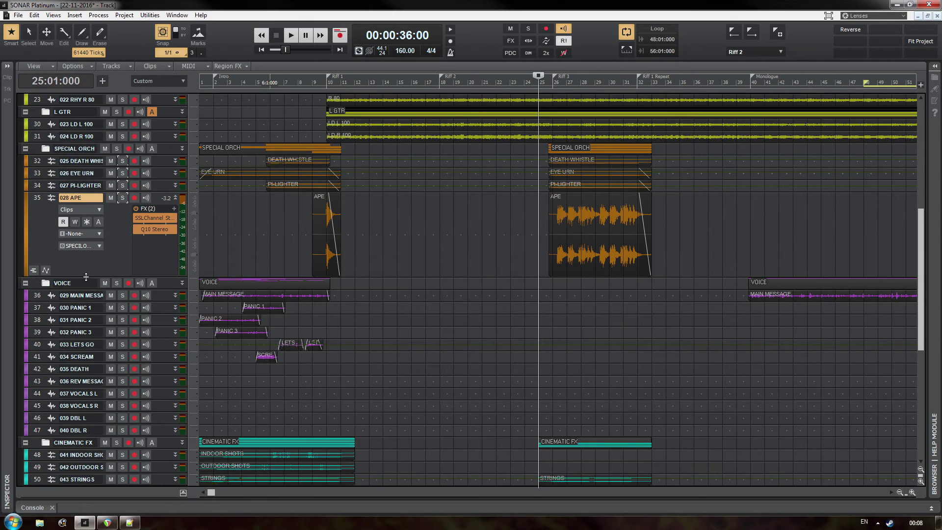
drag(86, 277, 87, 206)
key(alt+2)
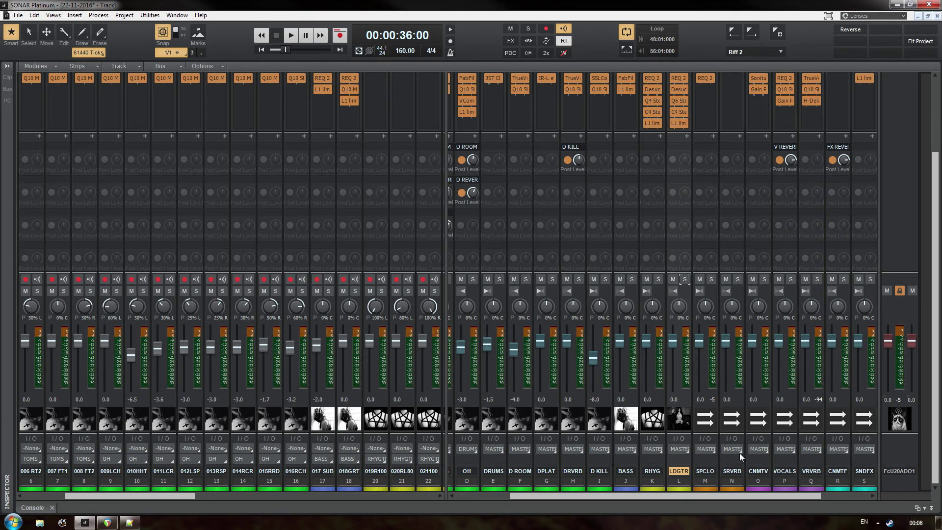
click(703, 110)
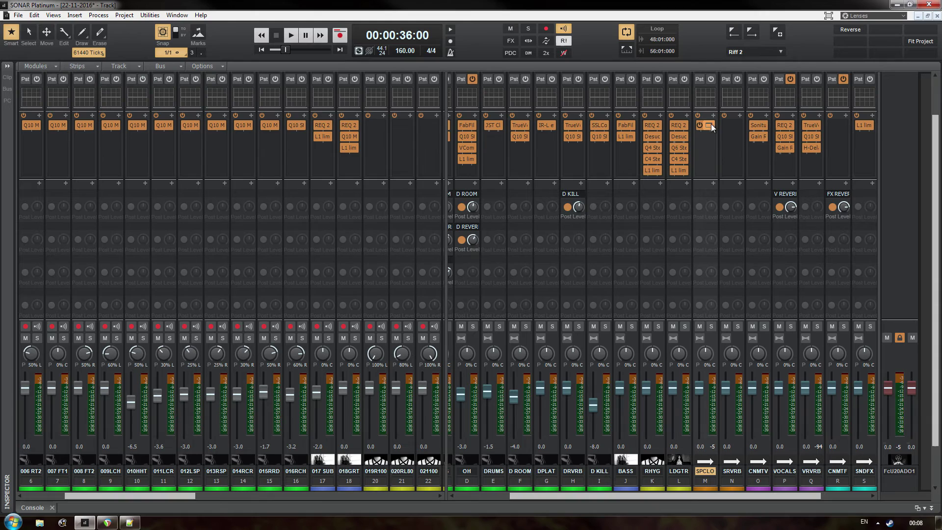
click(709, 125)
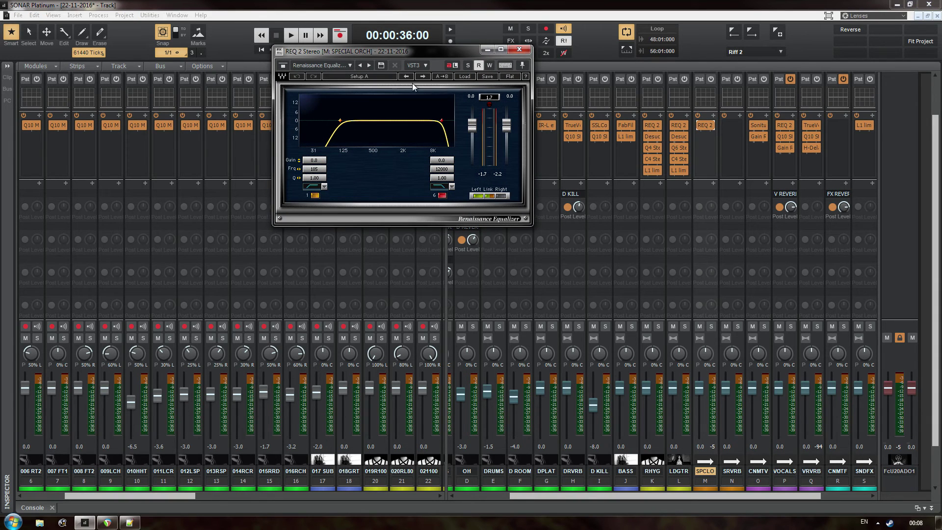
click(525, 50)
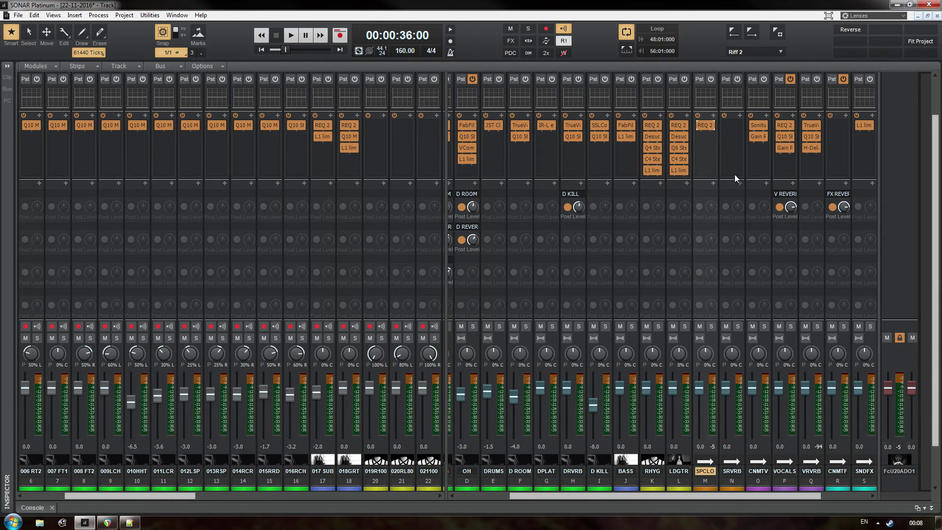
drag(738, 496, 788, 493)
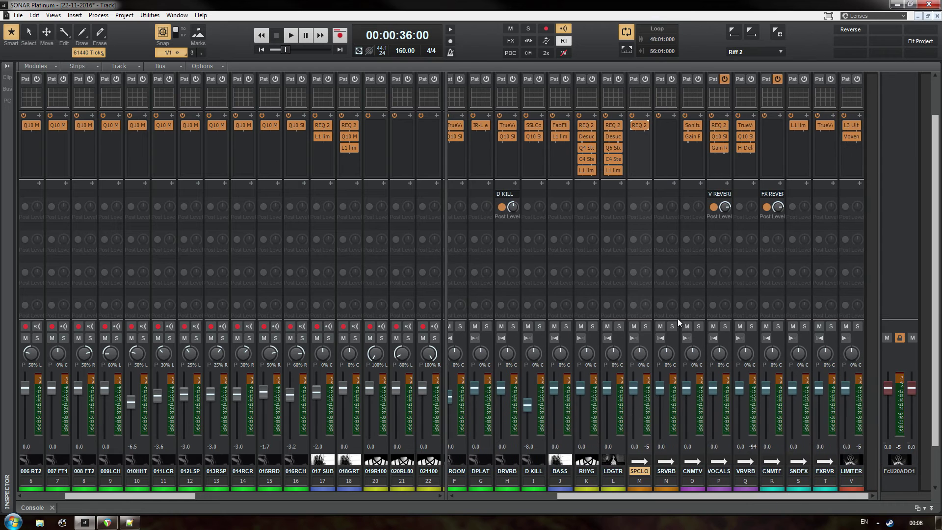
key(alt+1)
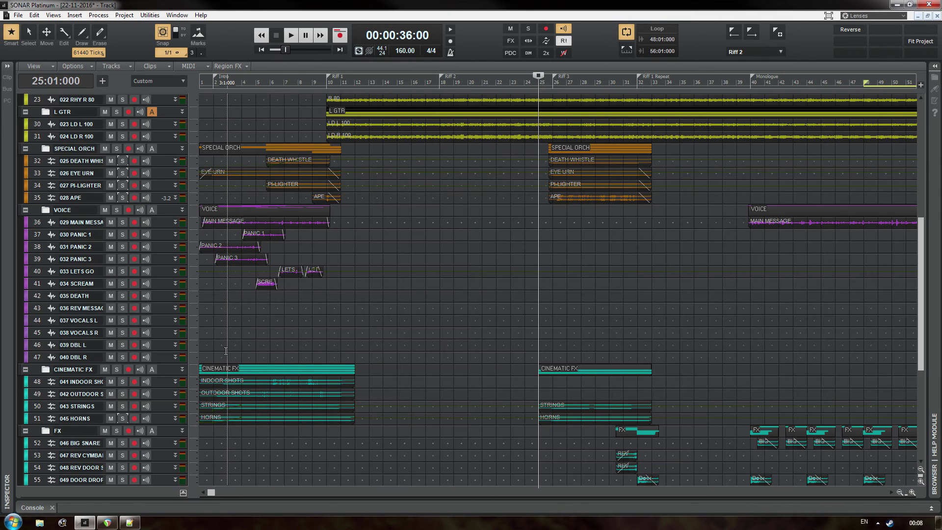
Select the MAIN MESSAGE, PANIC, LETS, scream and VOCALS/DBL clips
click(216, 238)
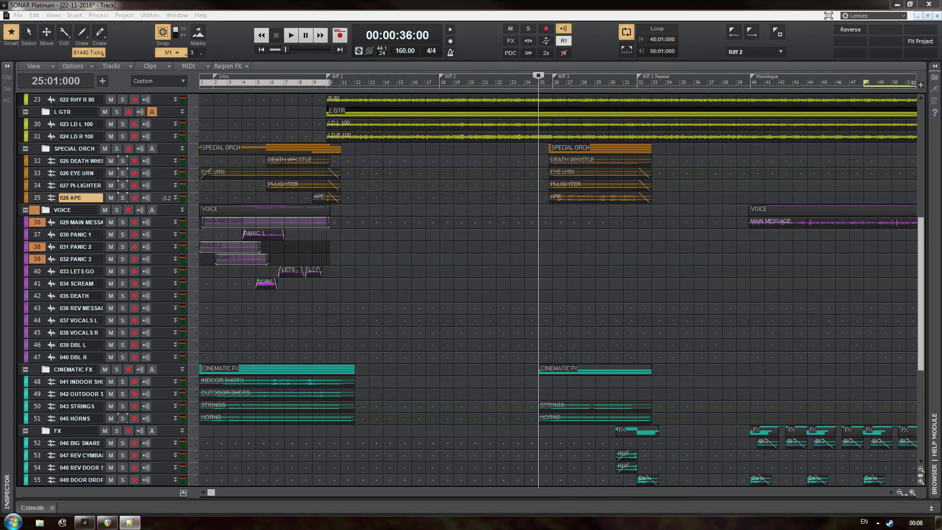
drag(337, 326, 226, 256)
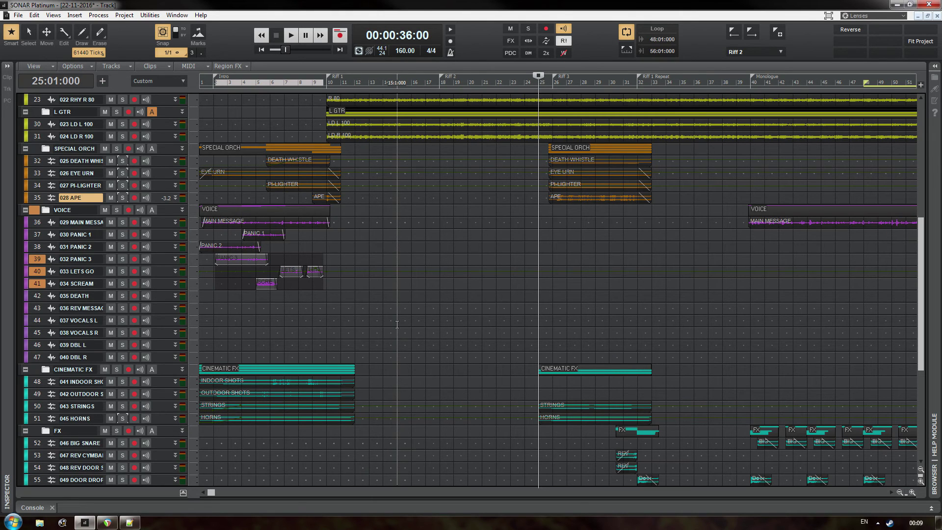
drag(212, 493, 372, 487)
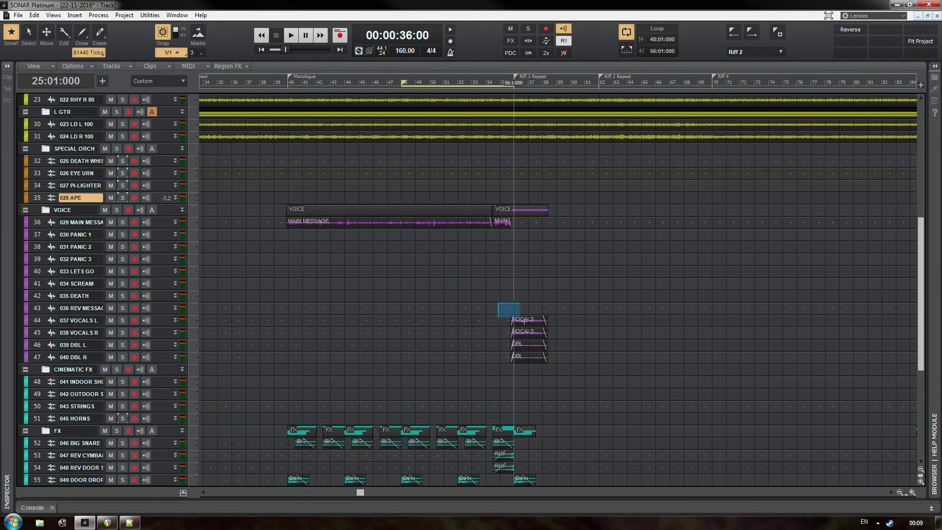
drag(524, 321, 569, 376)
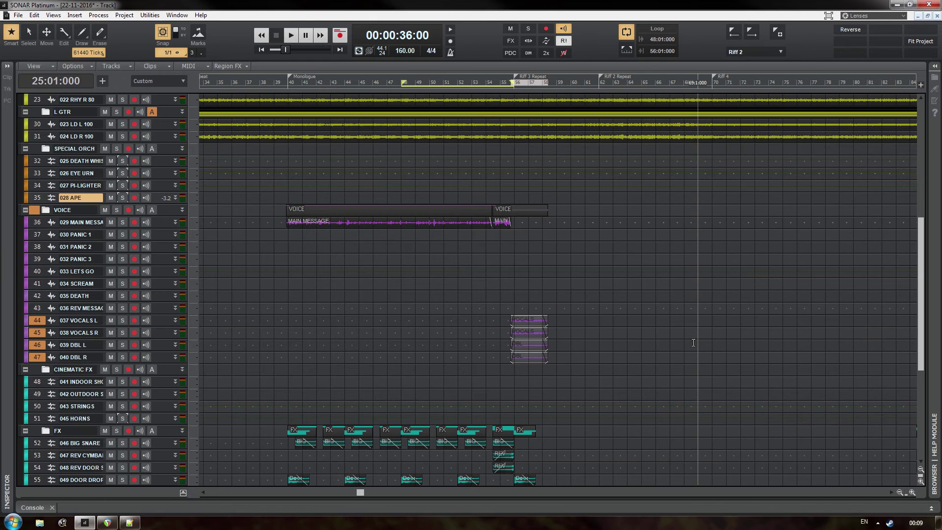
Move the now time to bar 63, then rewind to 00:00:00:00 and show the Console
click(614, 321)
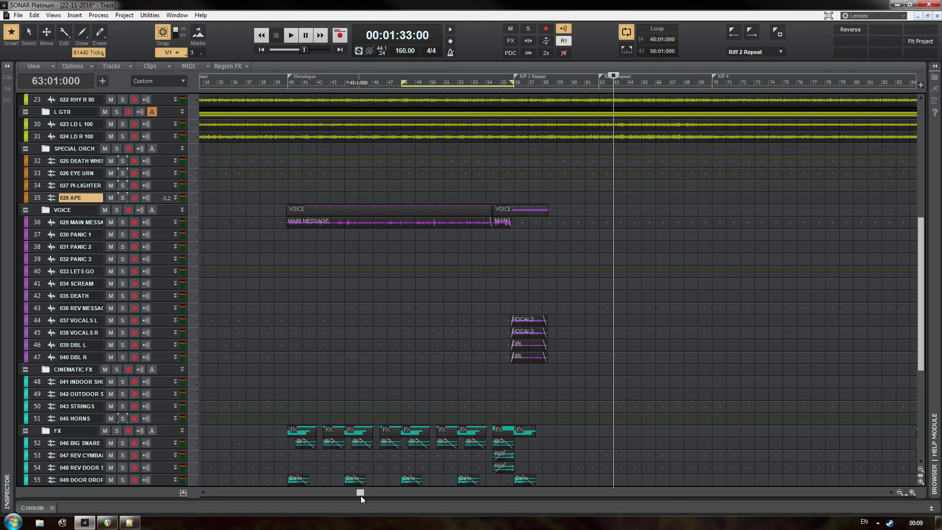
drag(361, 493, 231, 475)
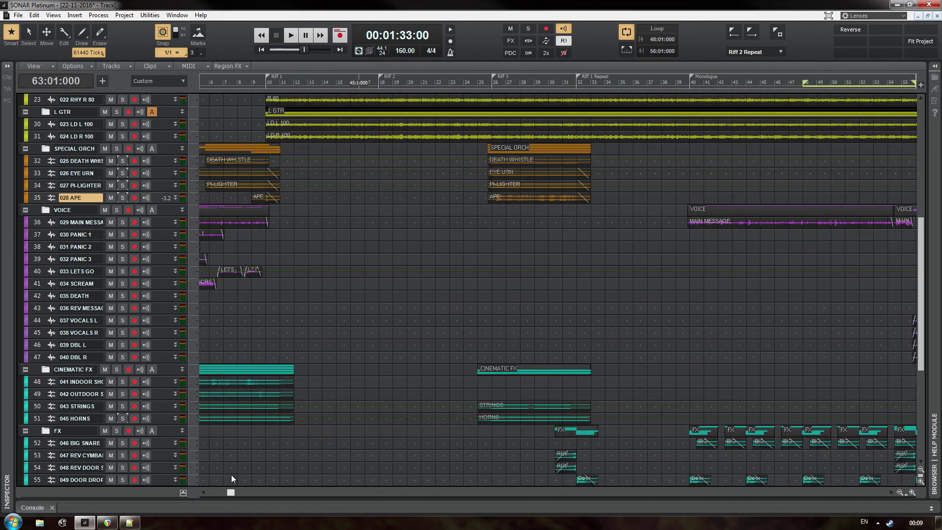
click(254, 319)
key(ctrl+Home)
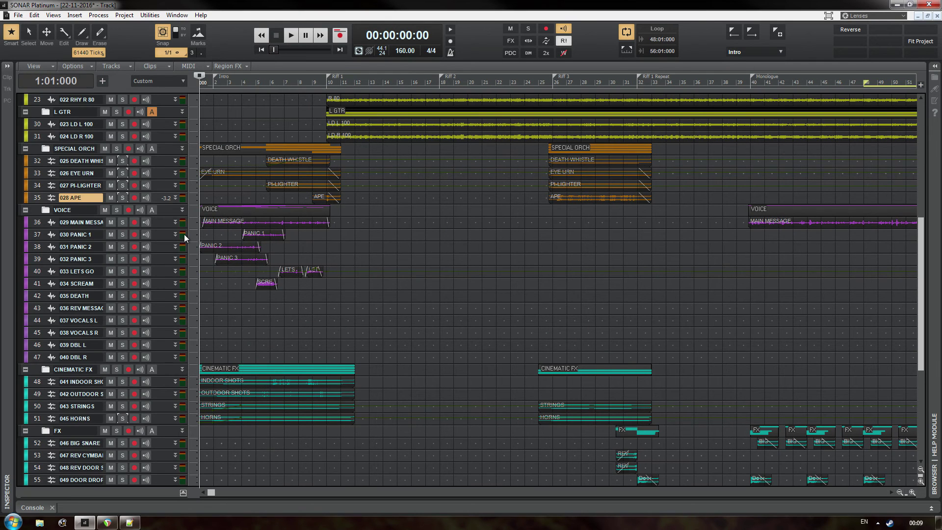
key(alt+2)
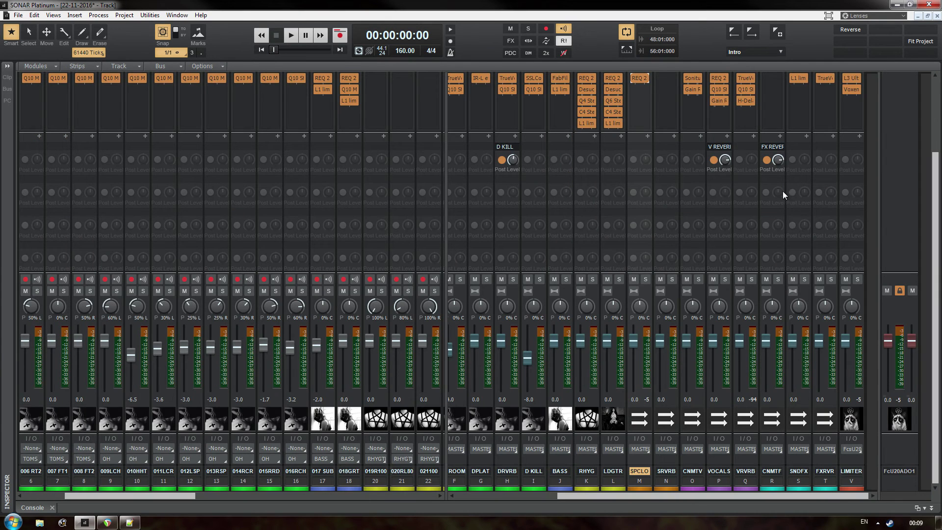
scroll(935, 240, up, 3)
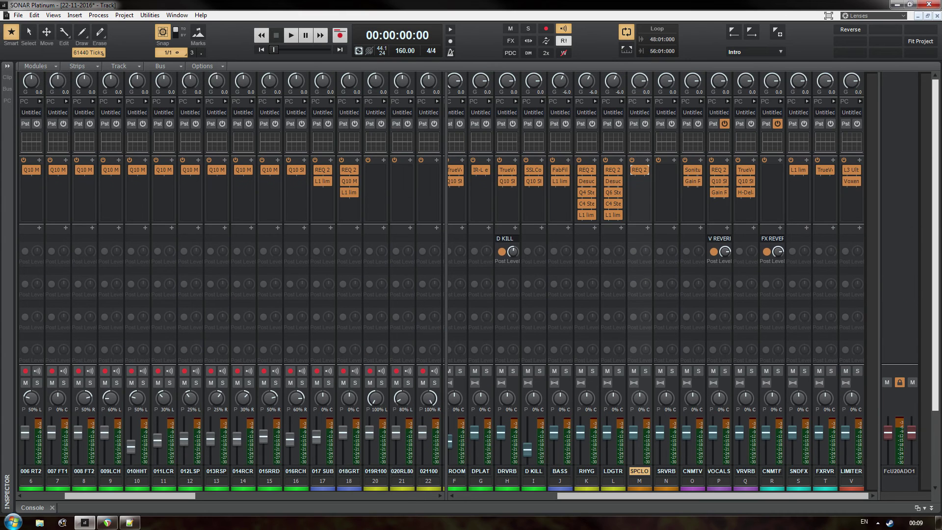
click(698, 169)
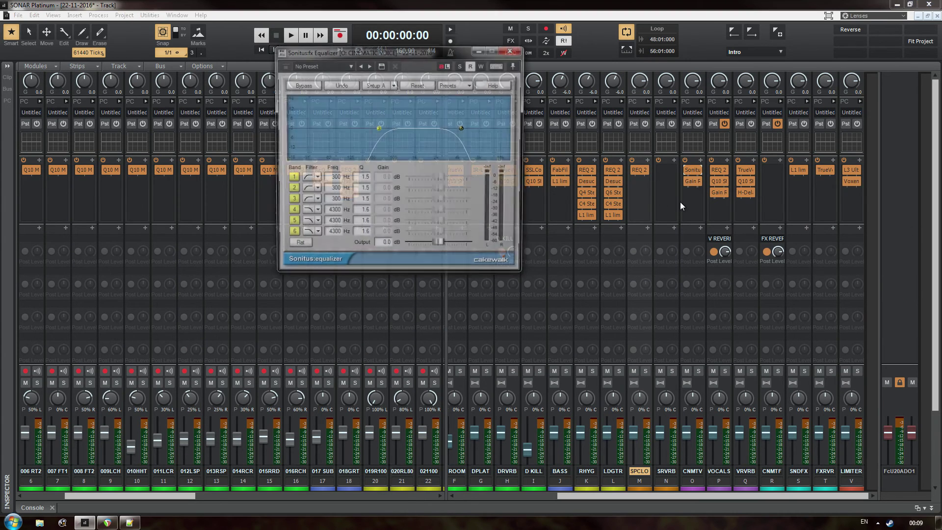
click(464, 85)
mouse_move(499, 122)
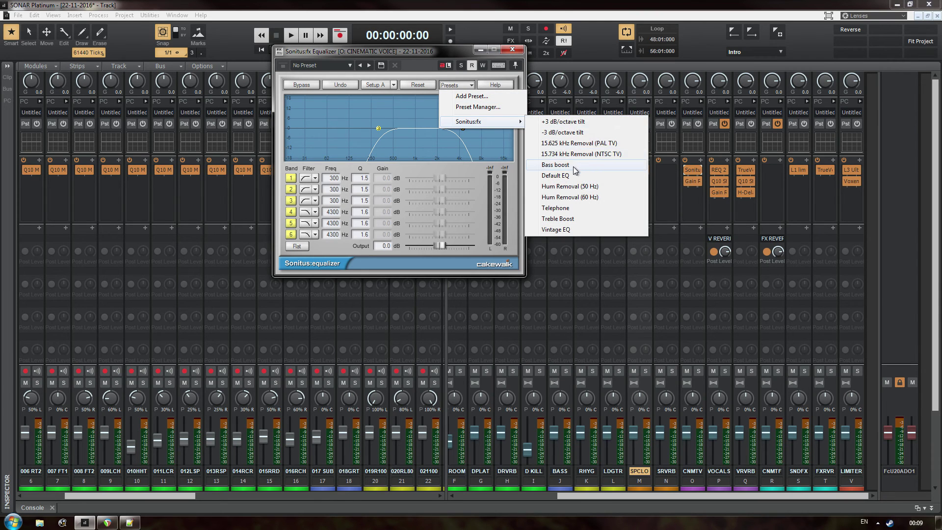
click(576, 208)
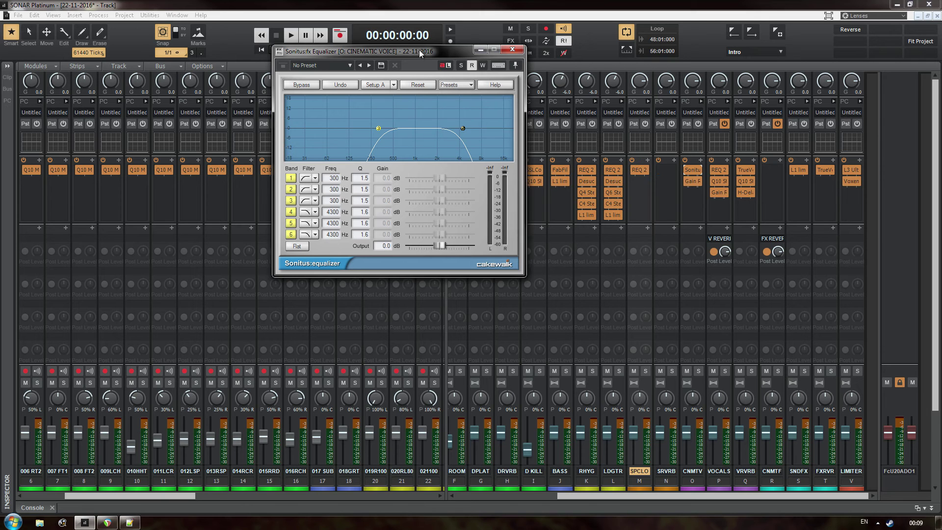
click(510, 51)
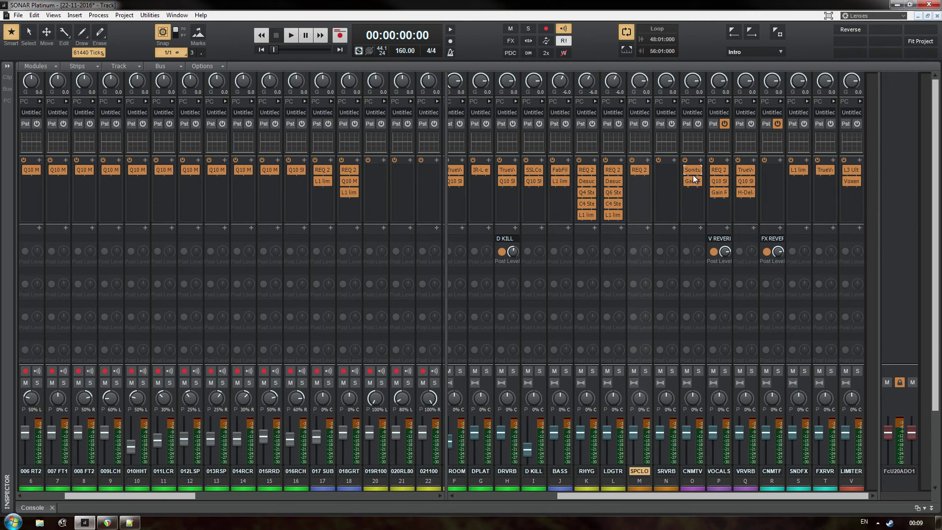
drag(697, 178, 698, 178)
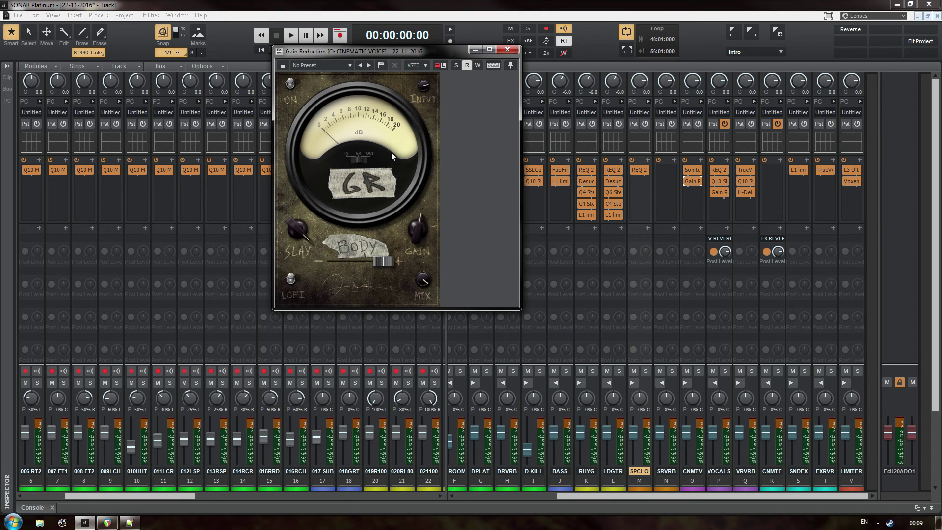
click(514, 48)
click(726, 170)
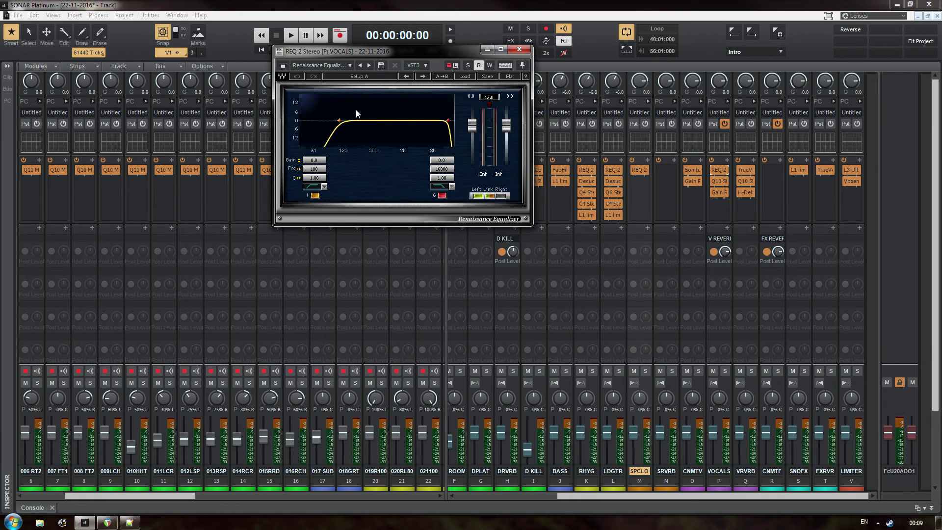
click(519, 49)
click(721, 181)
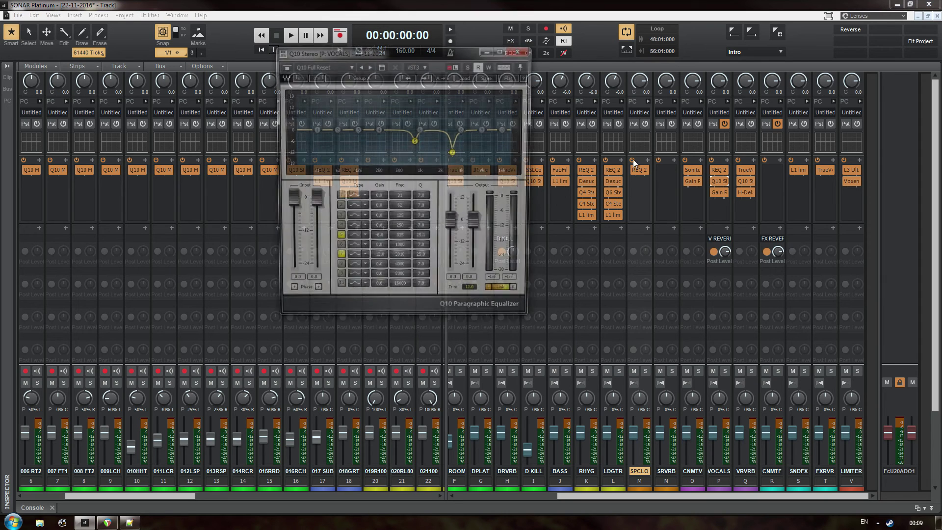
click(523, 52)
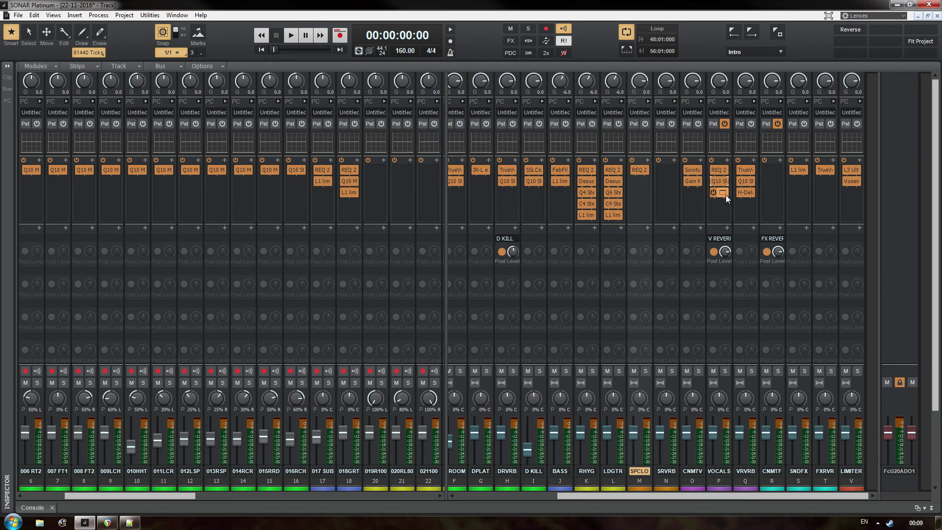
click(724, 194)
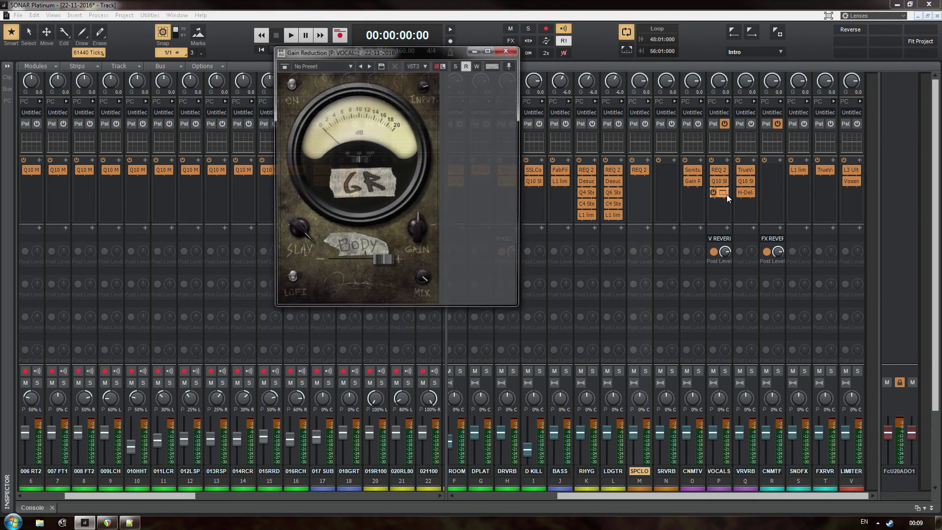
click(507, 49)
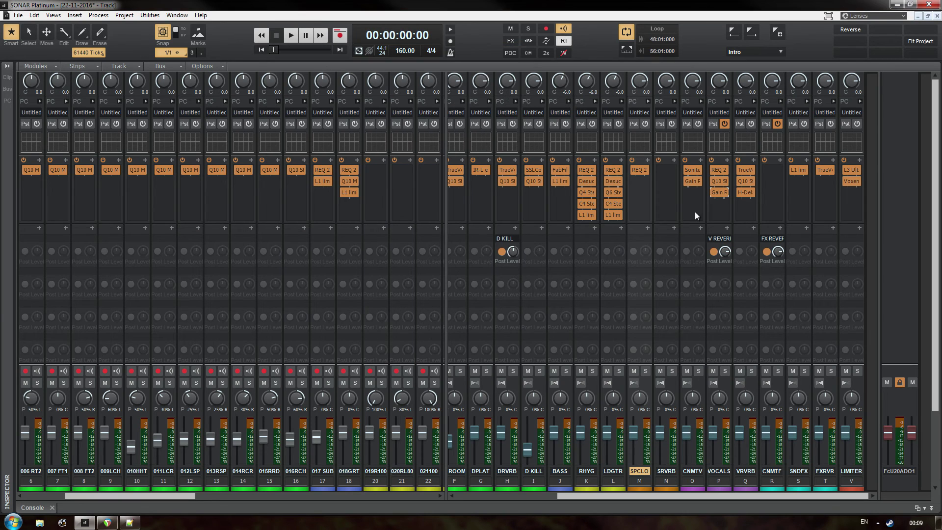
click(749, 169)
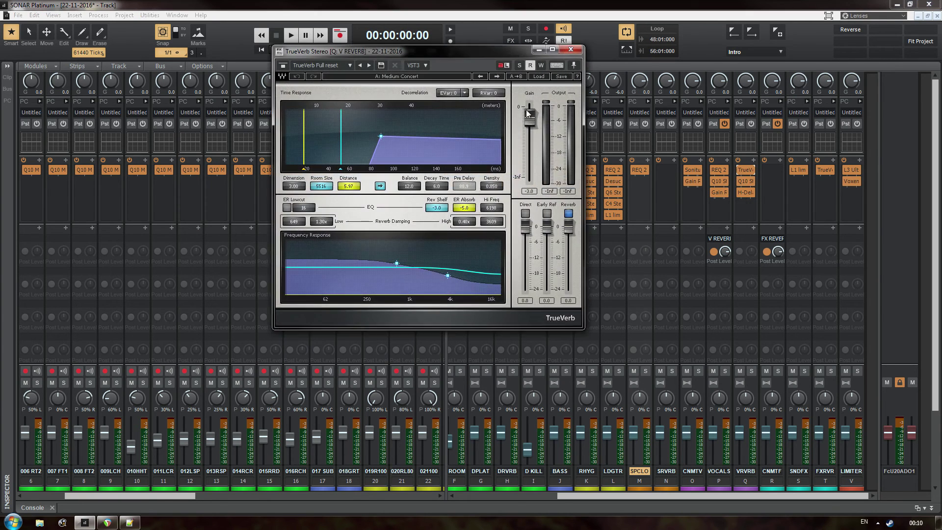
click(749, 168)
click(749, 181)
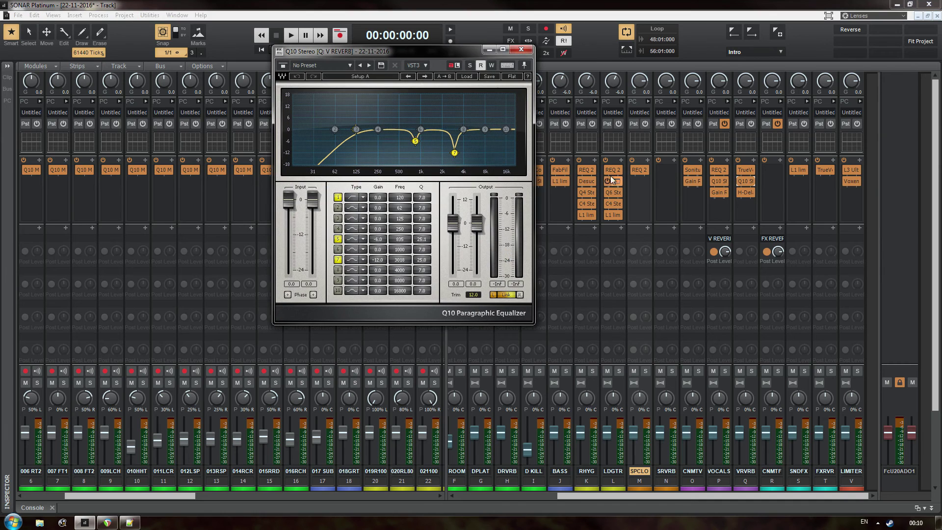
click(521, 50)
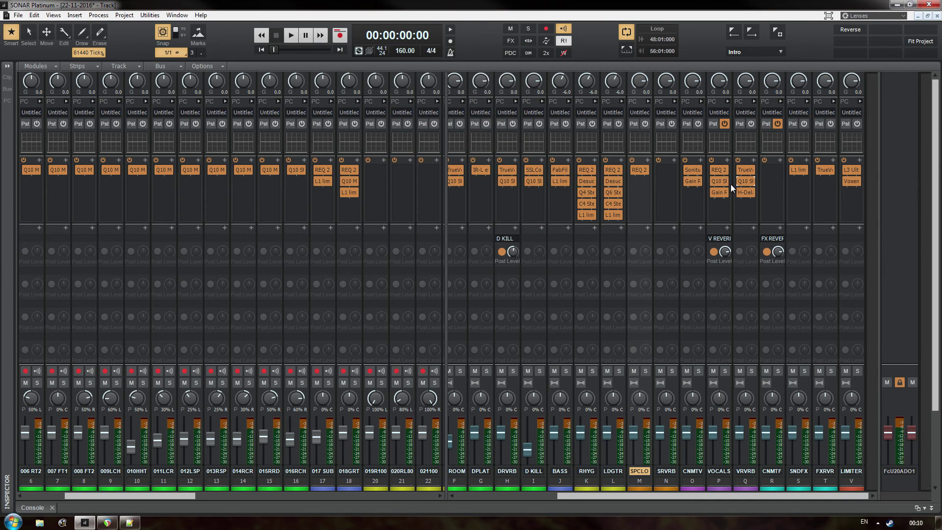
double_click(746, 192)
click(630, 50)
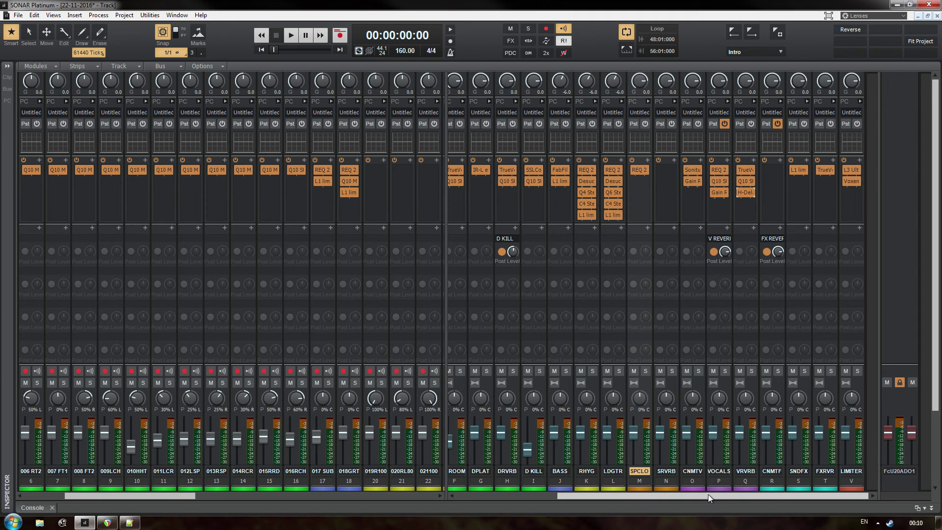
drag(729, 498, 627, 497)
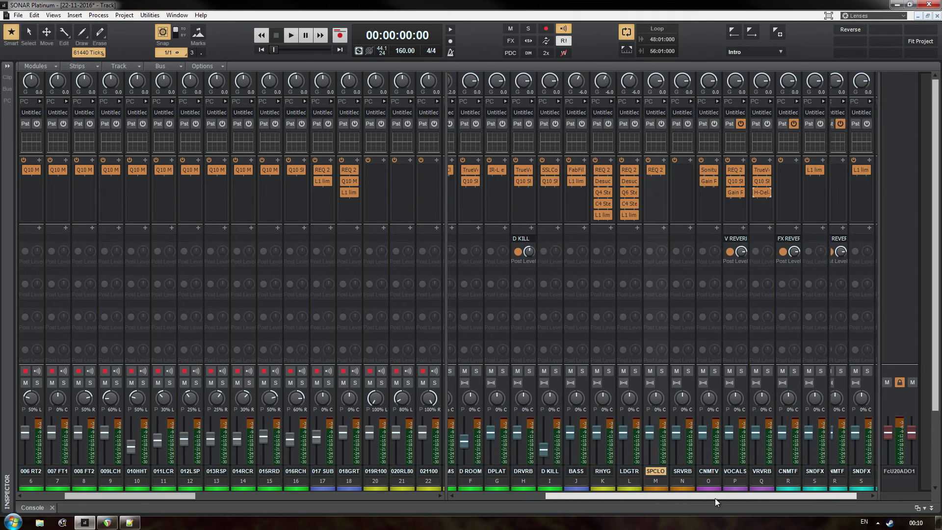
Return to the track view, select the 041 and 042 SHOTS tracks and heighten 041 INDOOR SHOTS
key(d)
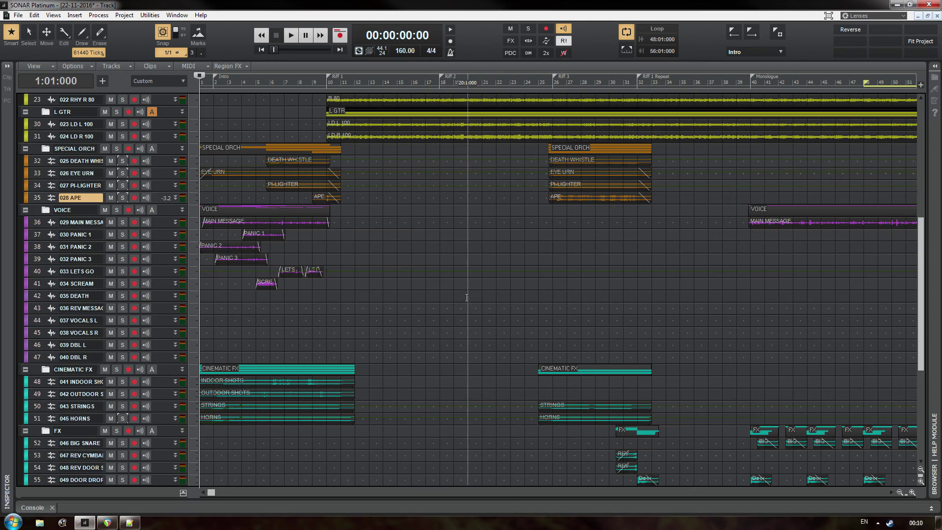
scroll(398, 304, down, 3)
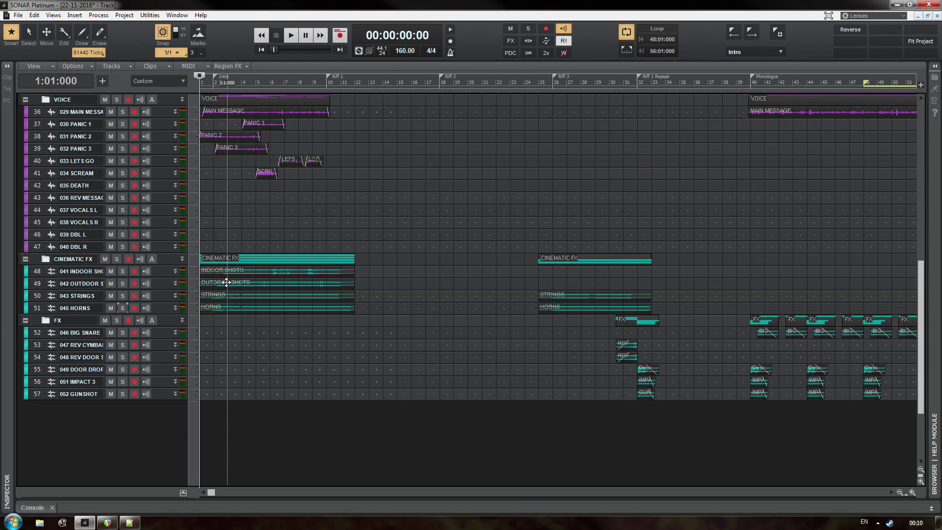
click(32, 272)
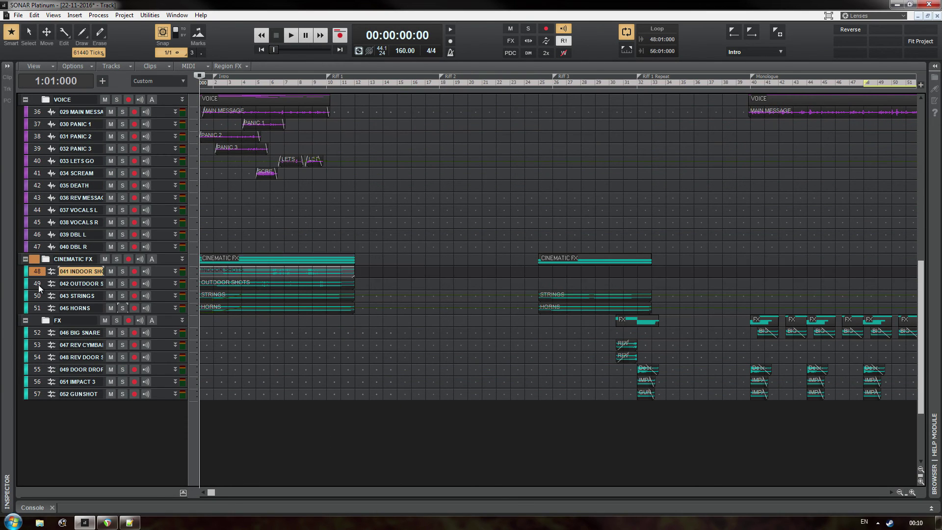
click(42, 284)
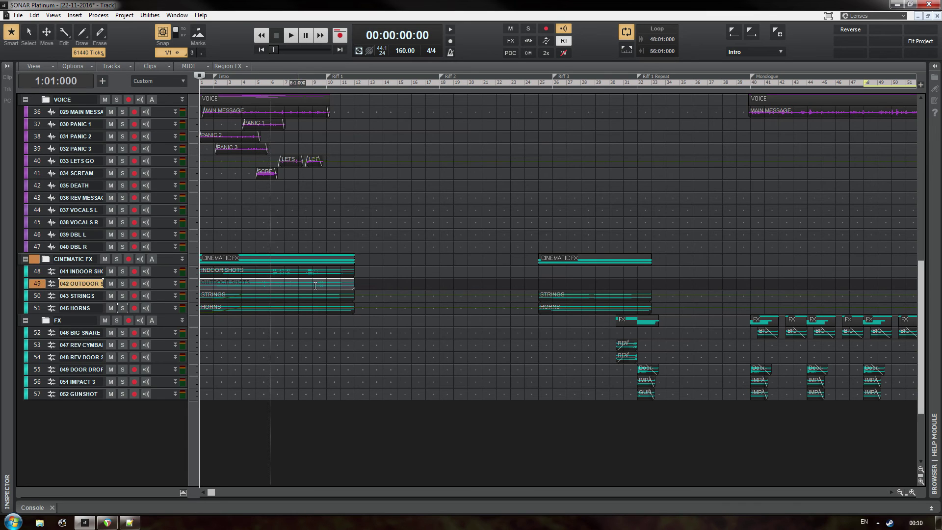
mouse_move(67, 276)
mouse_down()
mouse_move(68, 391)
mouse_move(72, 259)
mouse_up()
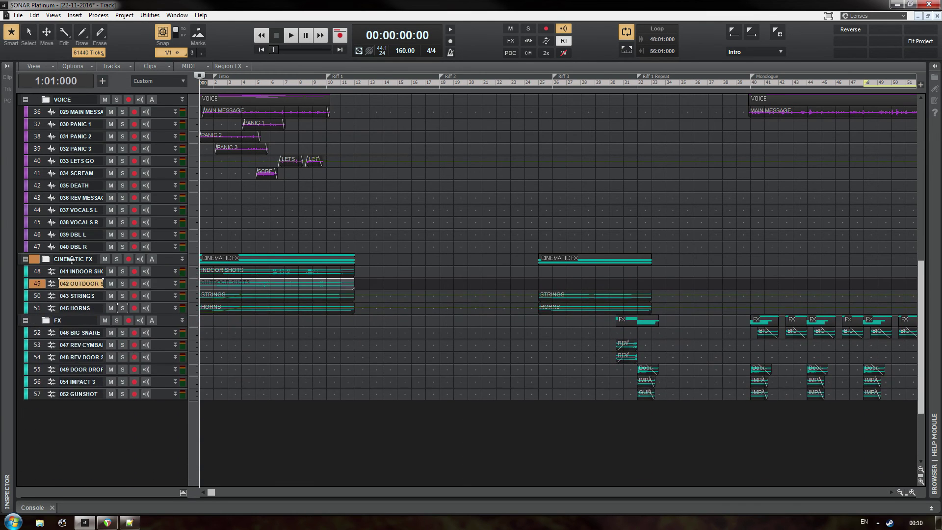
Select the 043 STRINGS track and expand it to full height
click(38, 296)
click(46, 309)
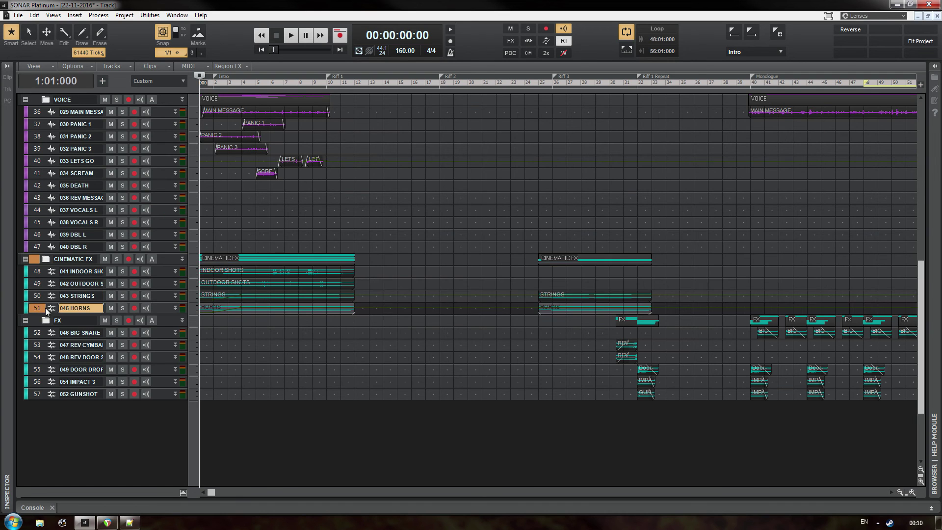
click(40, 294)
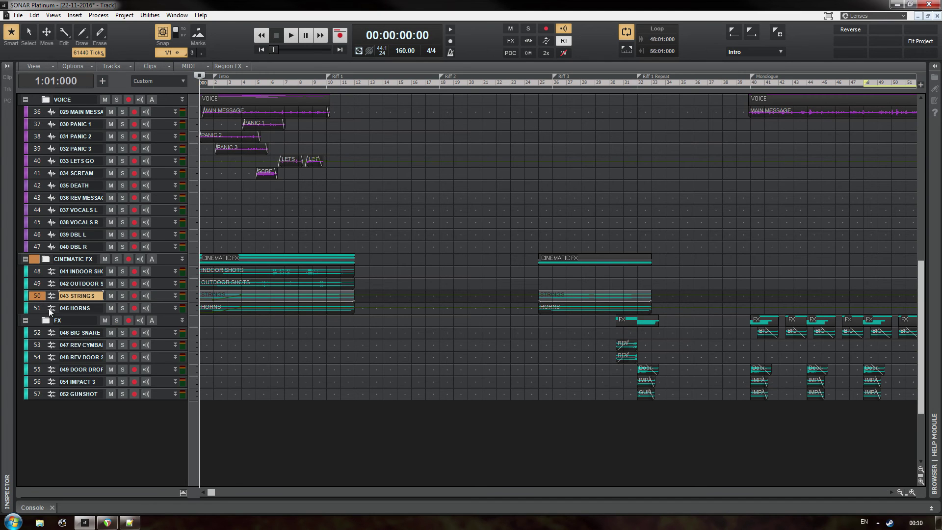
double_click(39, 296)
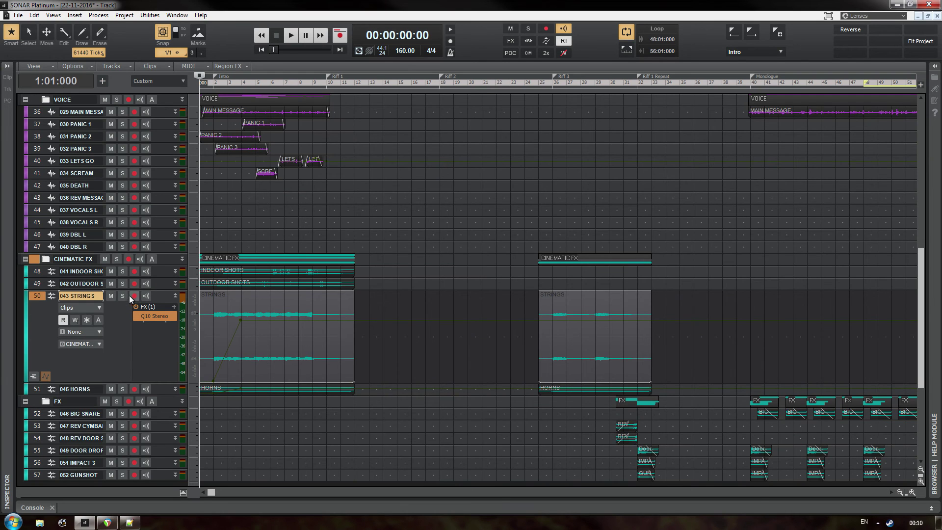
click(122, 295)
click(239, 360)
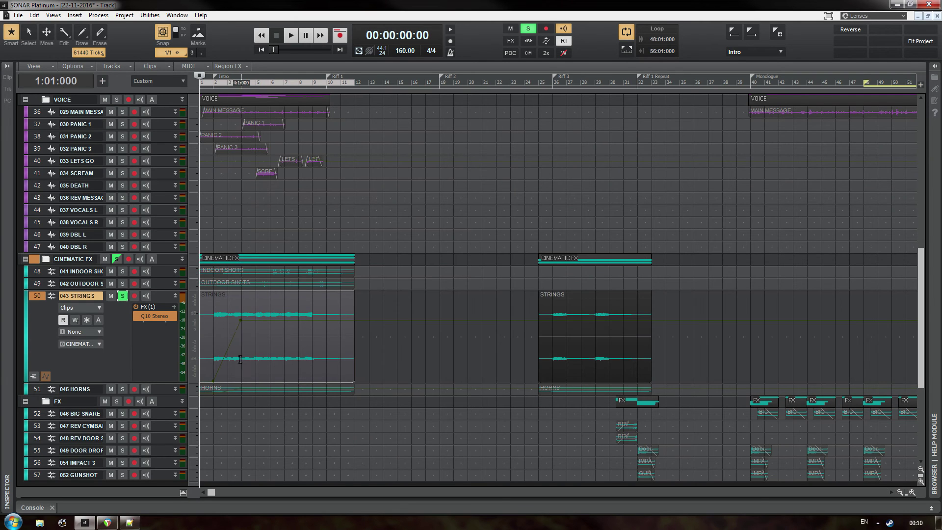
click(240, 428)
key(space)
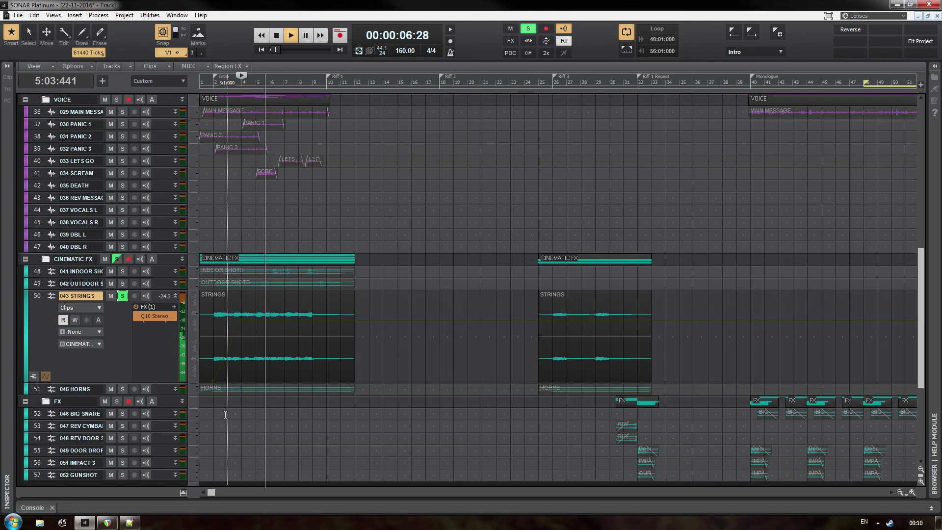
key(space)
drag(89, 383, 74, 398)
click(122, 295)
click(122, 308)
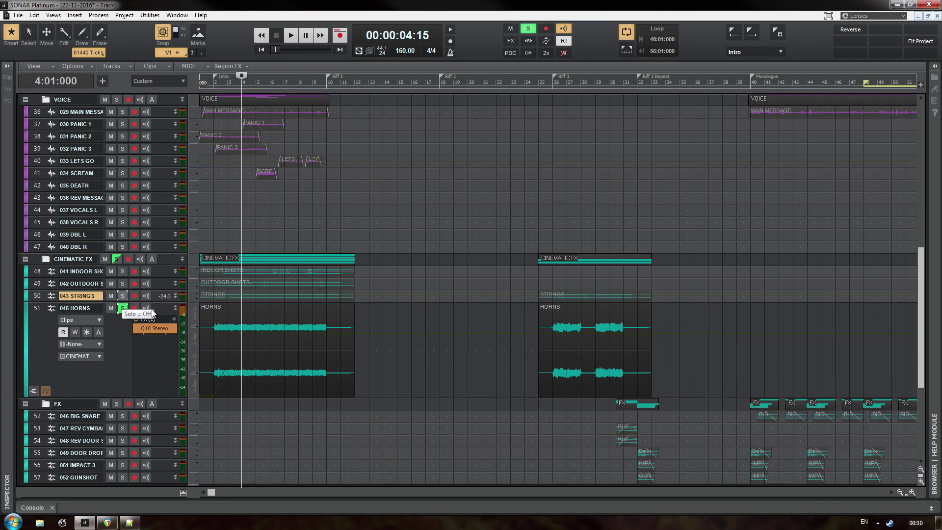
key(space)
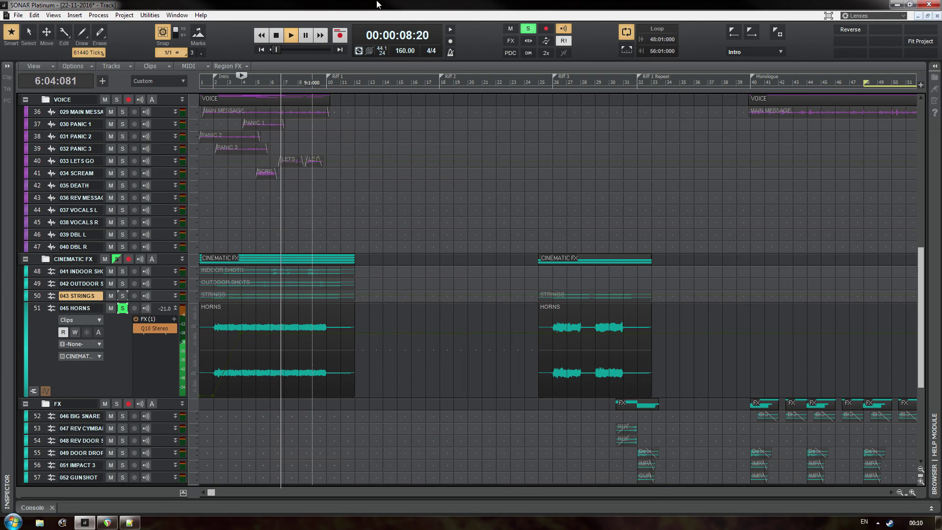
key(space)
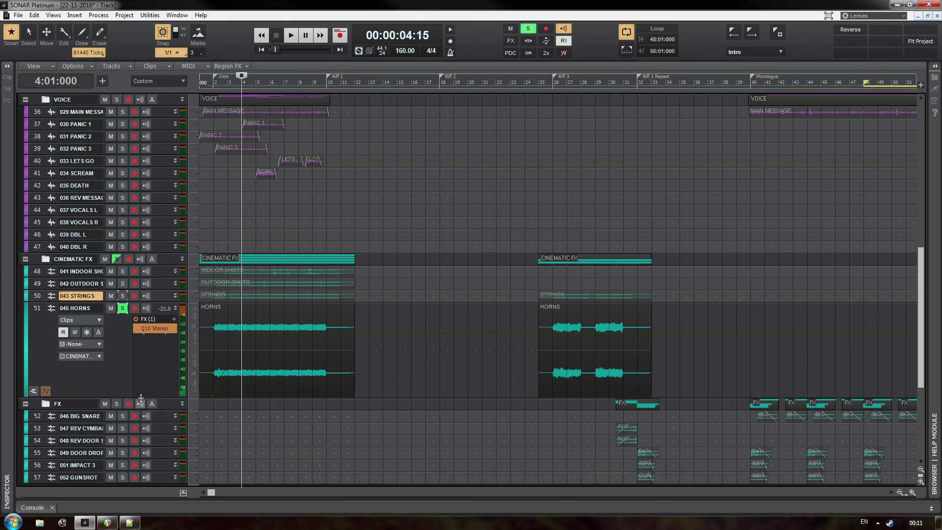
drag(138, 397, 134, 295)
click(121, 308)
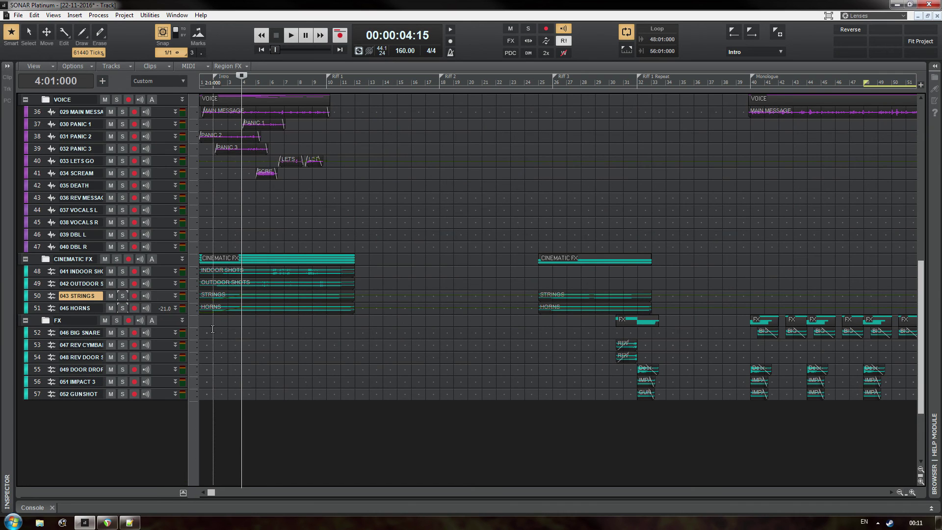
drag(147, 302, 163, 364)
double_click(159, 317)
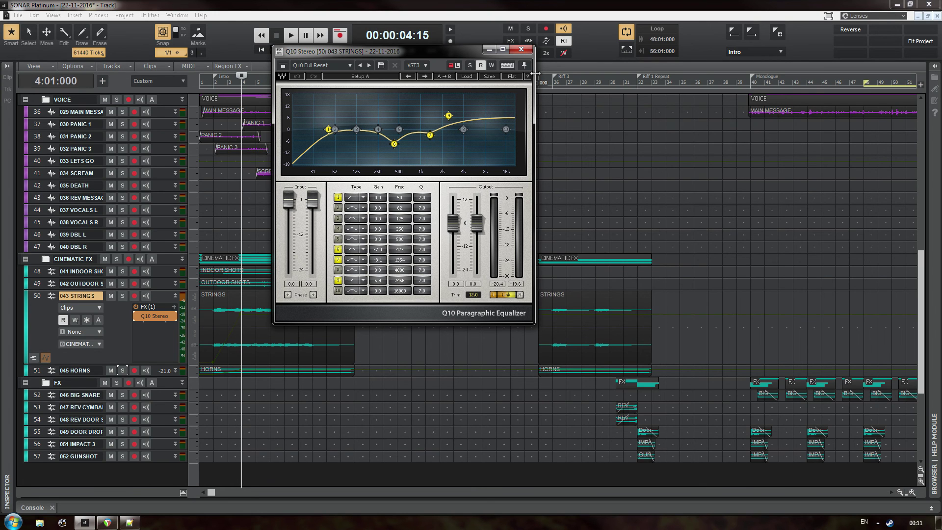
click(521, 49)
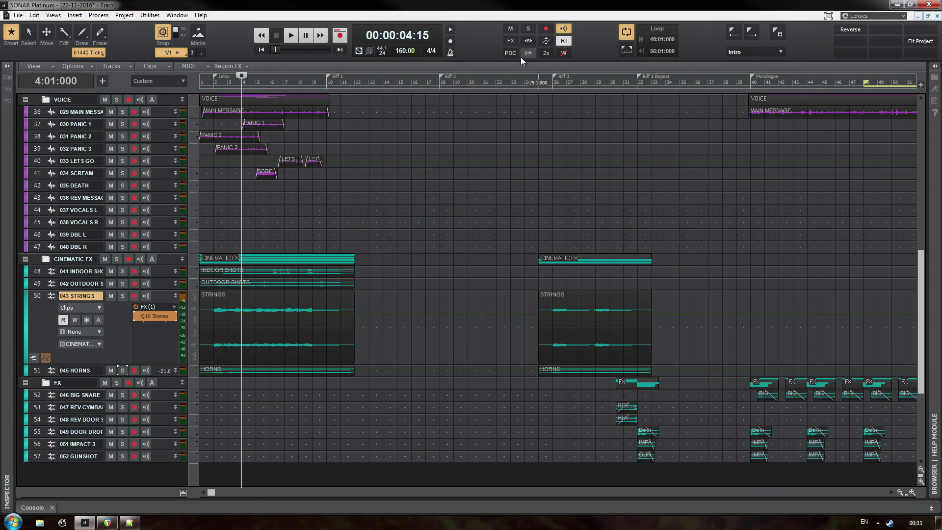
double_click(135, 363)
double_click(152, 314)
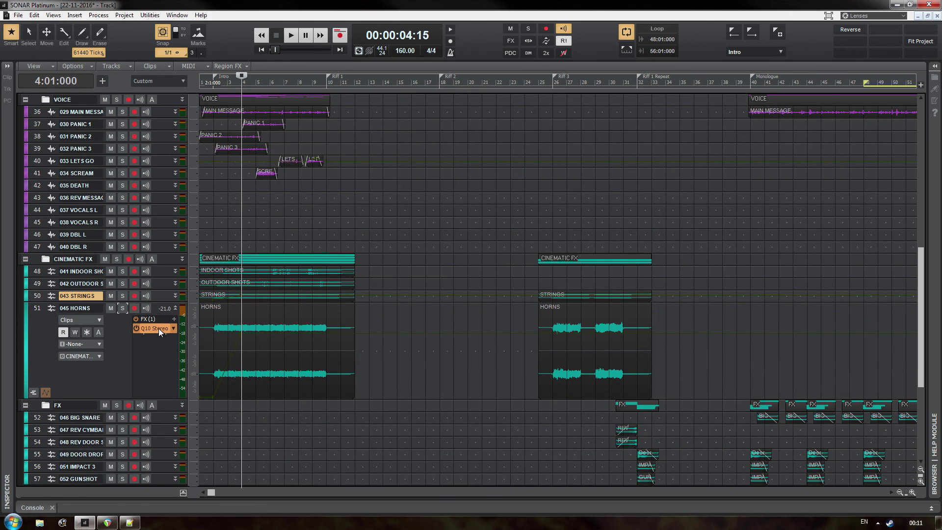
double_click(157, 328)
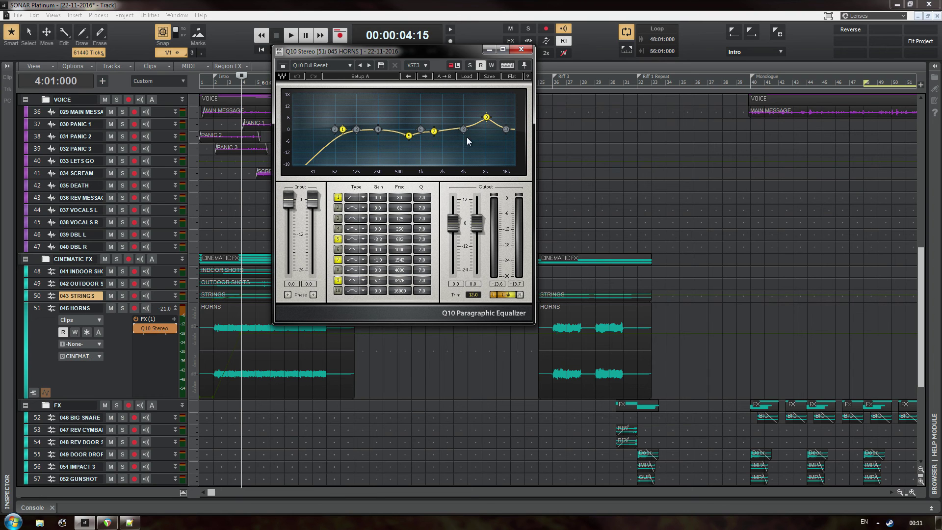
click(521, 49)
Shrink the HORNS track back to one row and select the clips on the FX tracks
drag(86, 398, 98, 244)
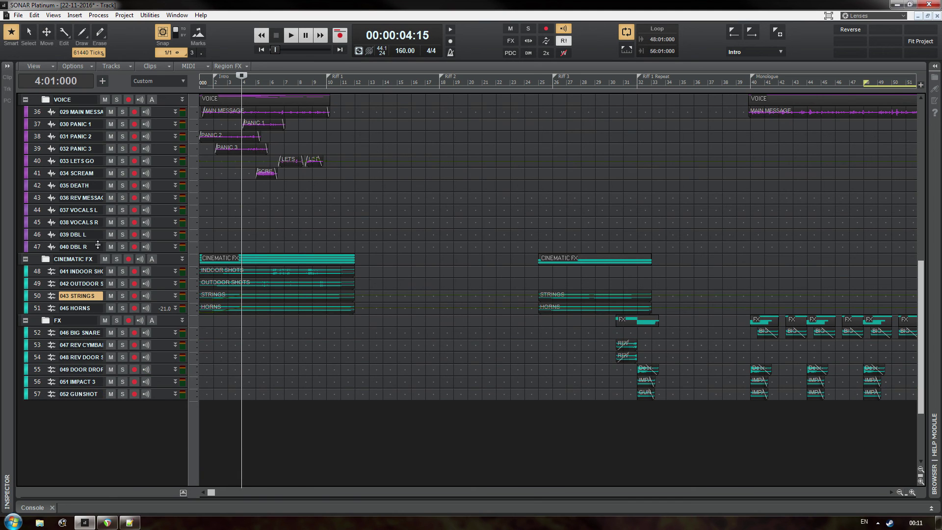
drag(239, 328, 642, 395)
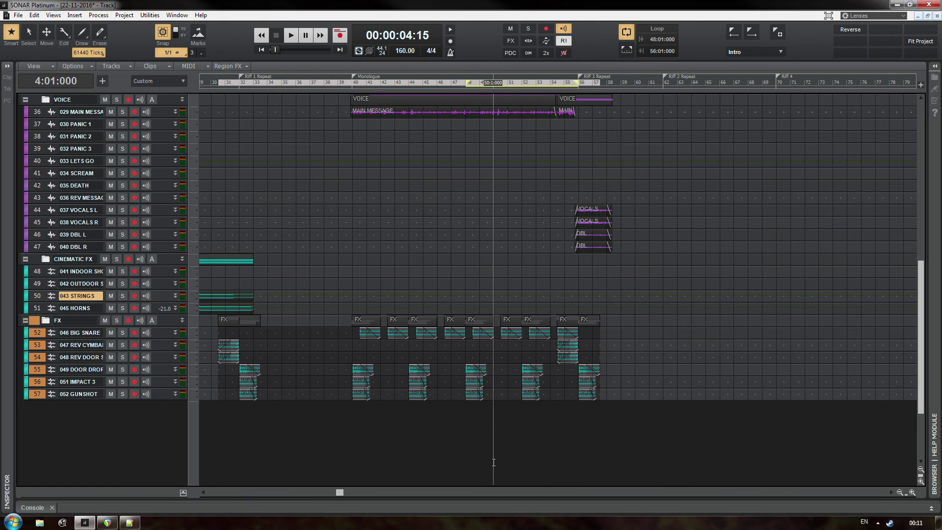
drag(342, 492, 286, 491)
click(352, 348)
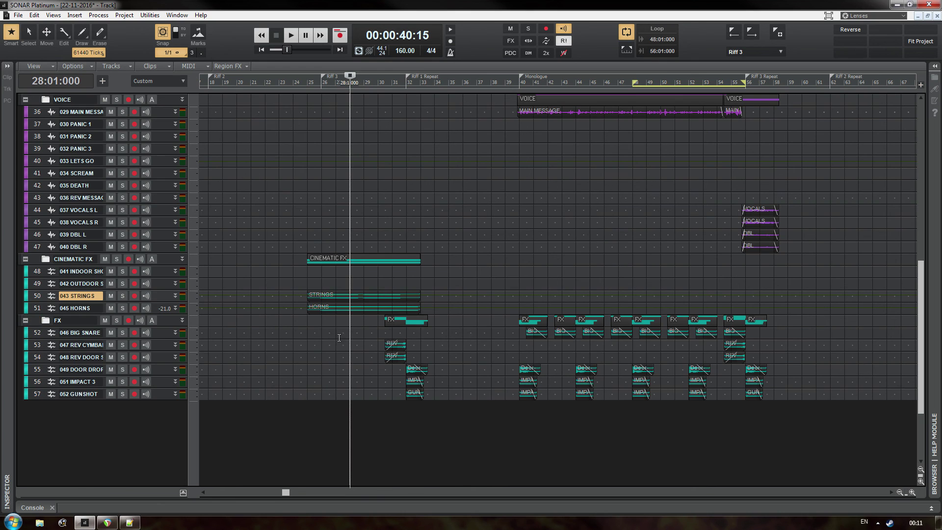
drag(318, 333, 825, 392)
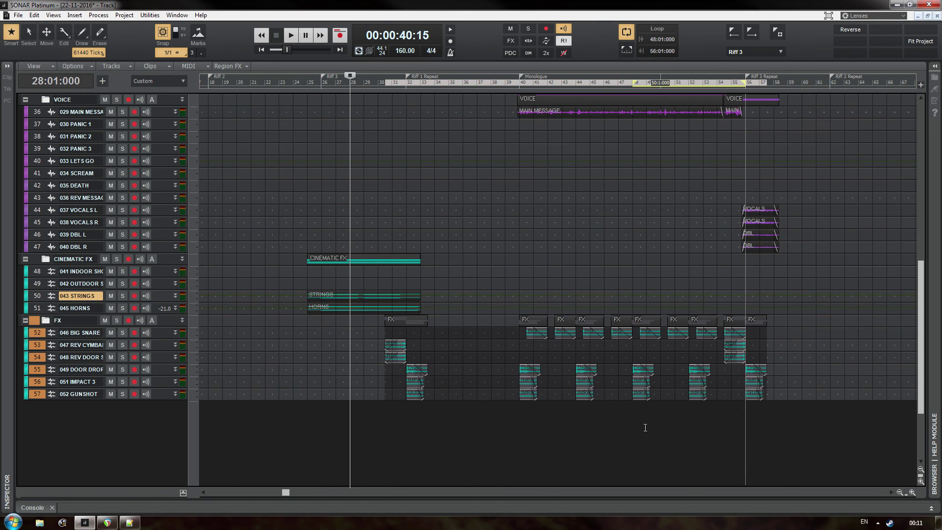
Move the now time to bar 47, select the 046 BIG SNARE track, and show the Console
click(618, 422)
drag(283, 492, 316, 492)
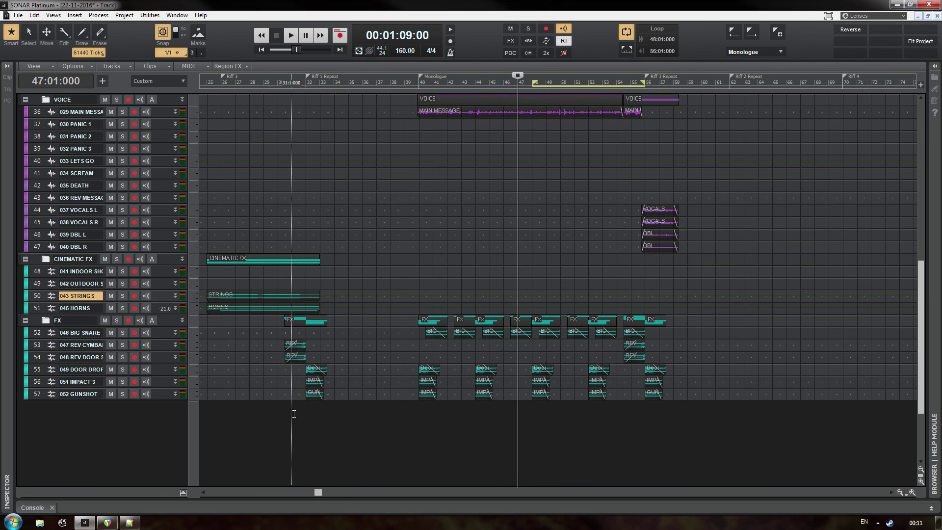
click(40, 333)
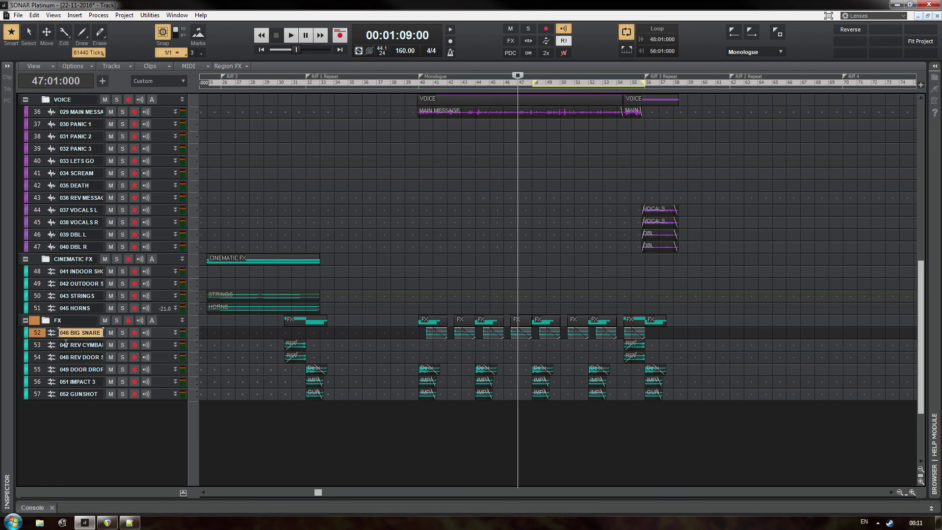
key(alt+2)
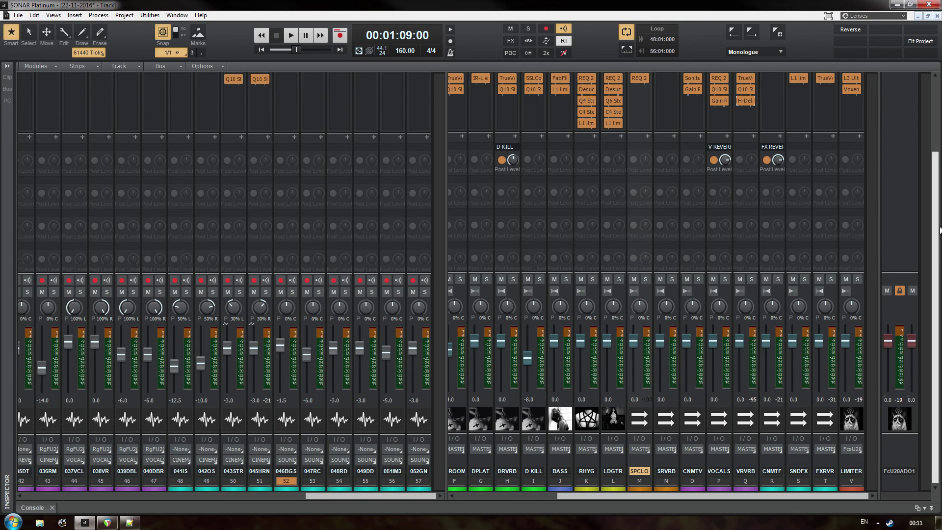
Look over the SOUND FX bus's L1 Limiter, close it, and go back to the track view
drag(935, 191, 937, 118)
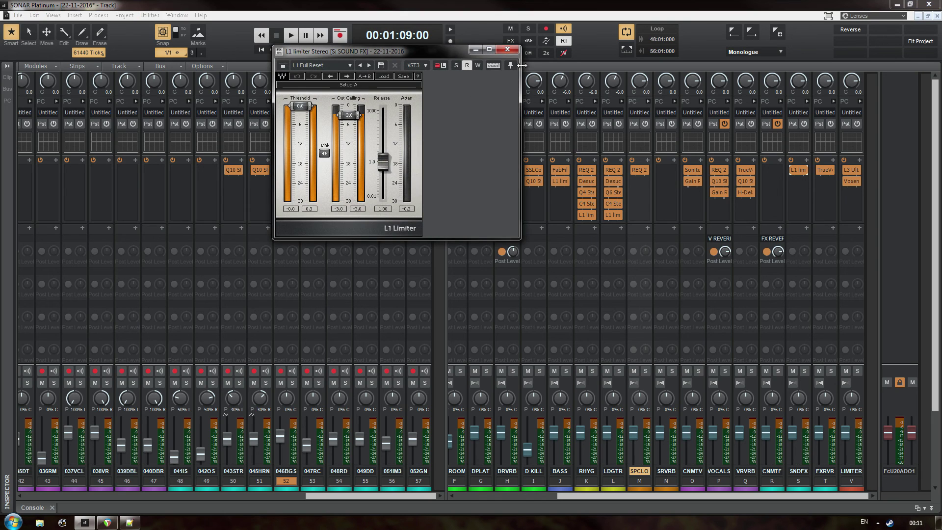
click(507, 49)
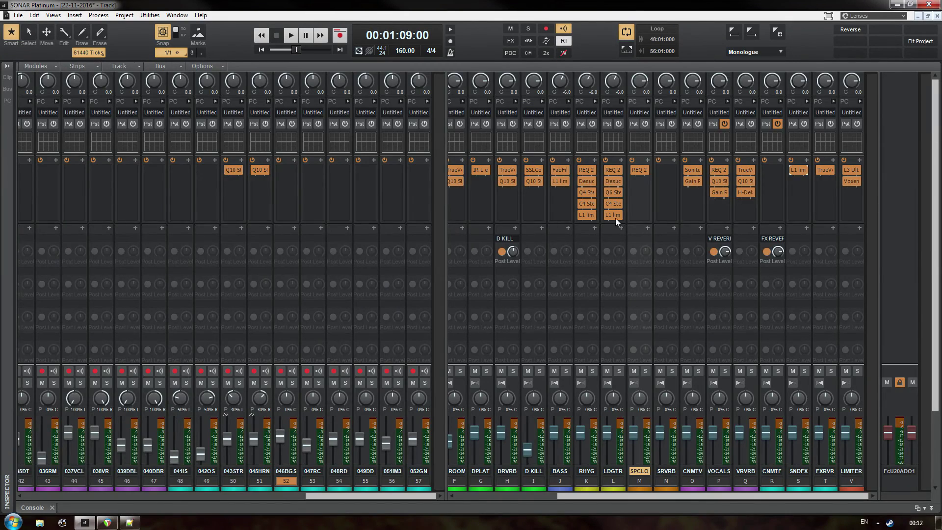
key(d)
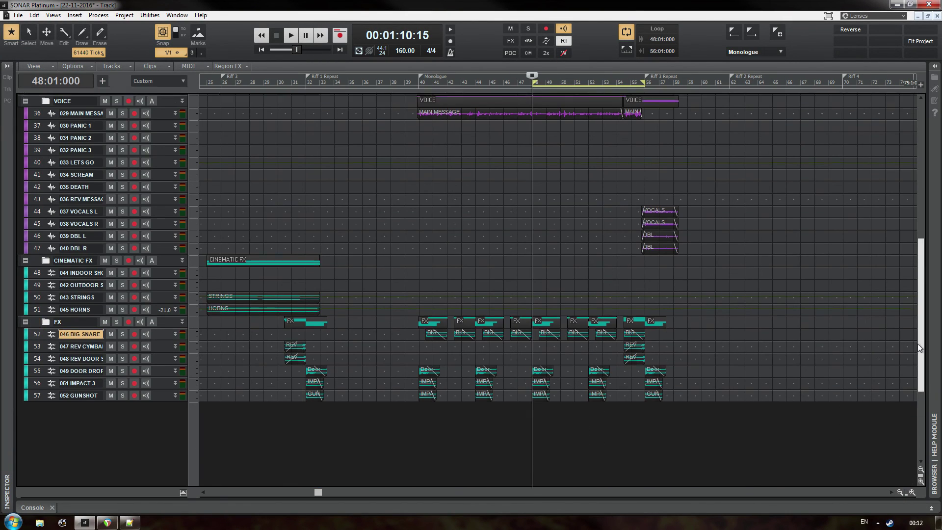
scroll(919, 347, up, 10)
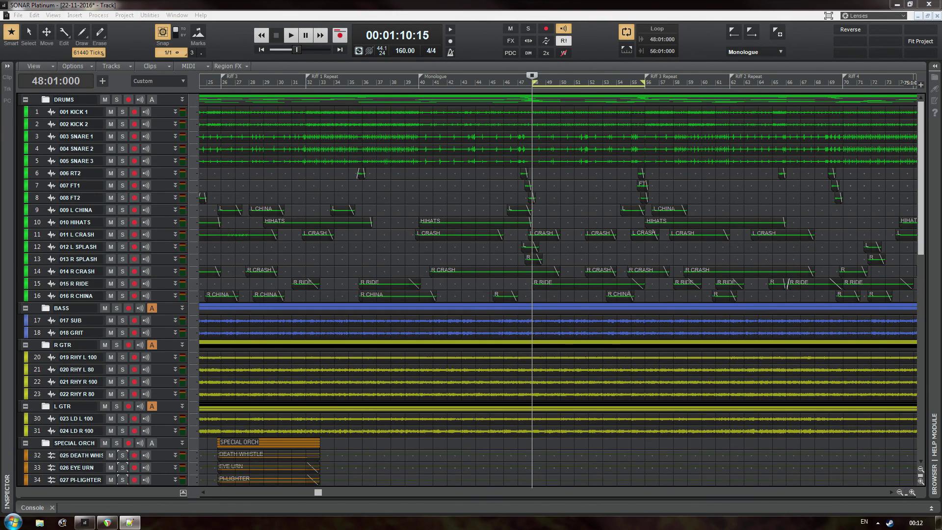